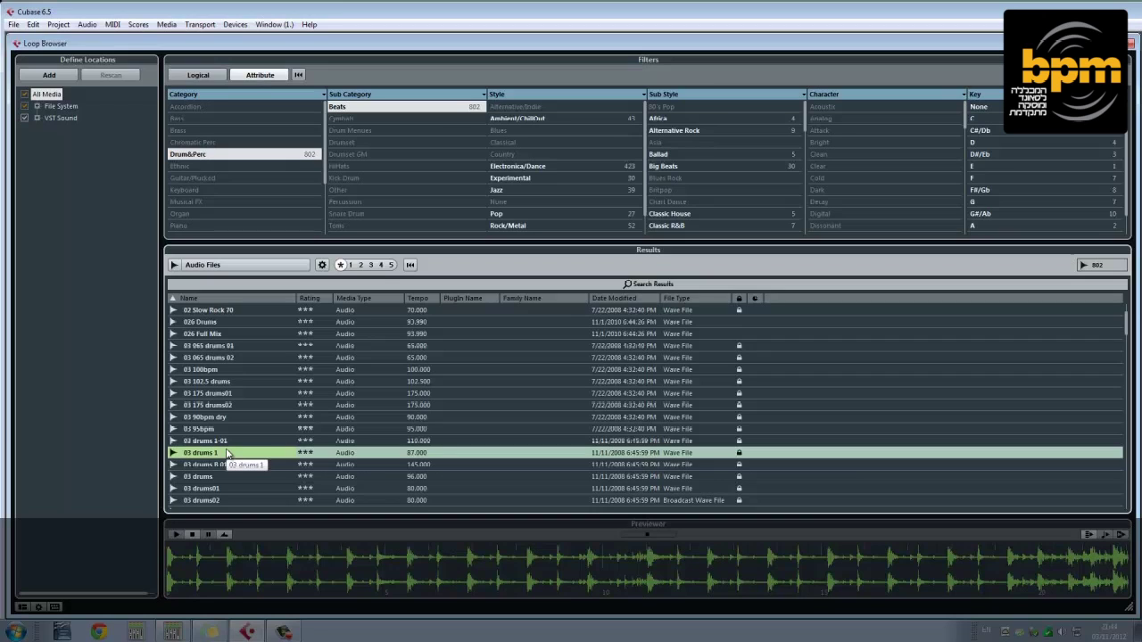
- Add the 03 100bpm drum loop to the project and audition the 065 Kit 3 04 loop
{"action": "left_click", "coordinate": [229, 372]}
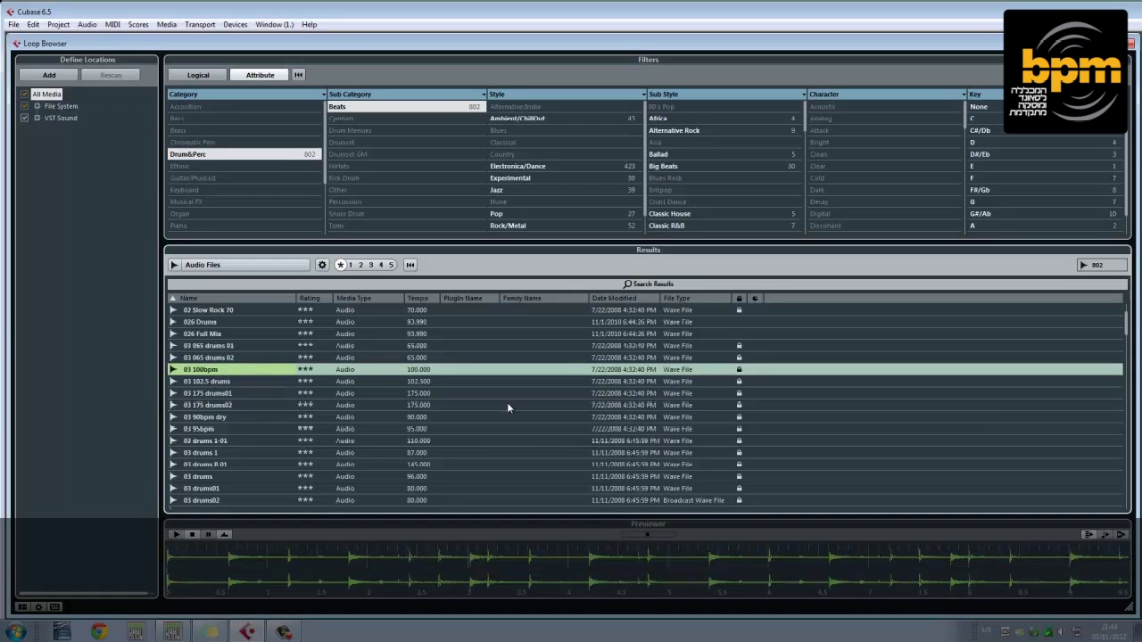
{"action": "scroll", "coordinate": [223, 390], "scroll_direction": "down", "scroll_amount": 5}
{"action": "left_click", "coordinate": [228, 393]}
- Filter the drum beats by the Electronica/Dance style and the Elektro sub style
{"action": "scroll", "coordinate": [559, 221], "scroll_direction": "down", "scroll_amount": 1}
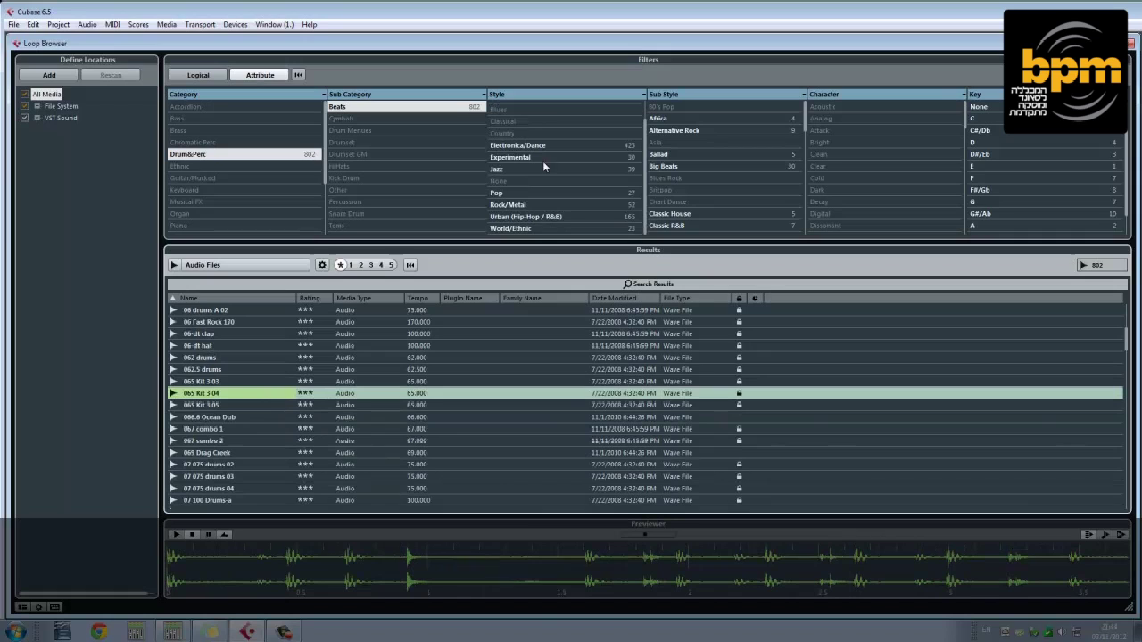
{"action": "scroll", "coordinate": [531, 219], "scroll_direction": "up", "scroll_amount": 1}
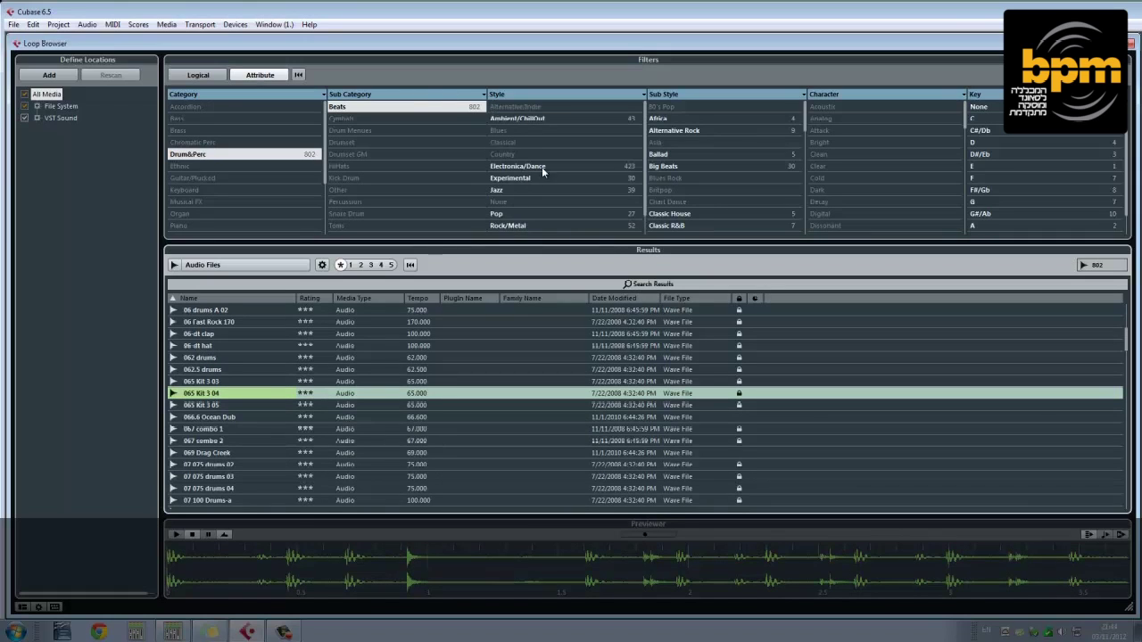
{"action": "left_click", "coordinate": [553, 170]}
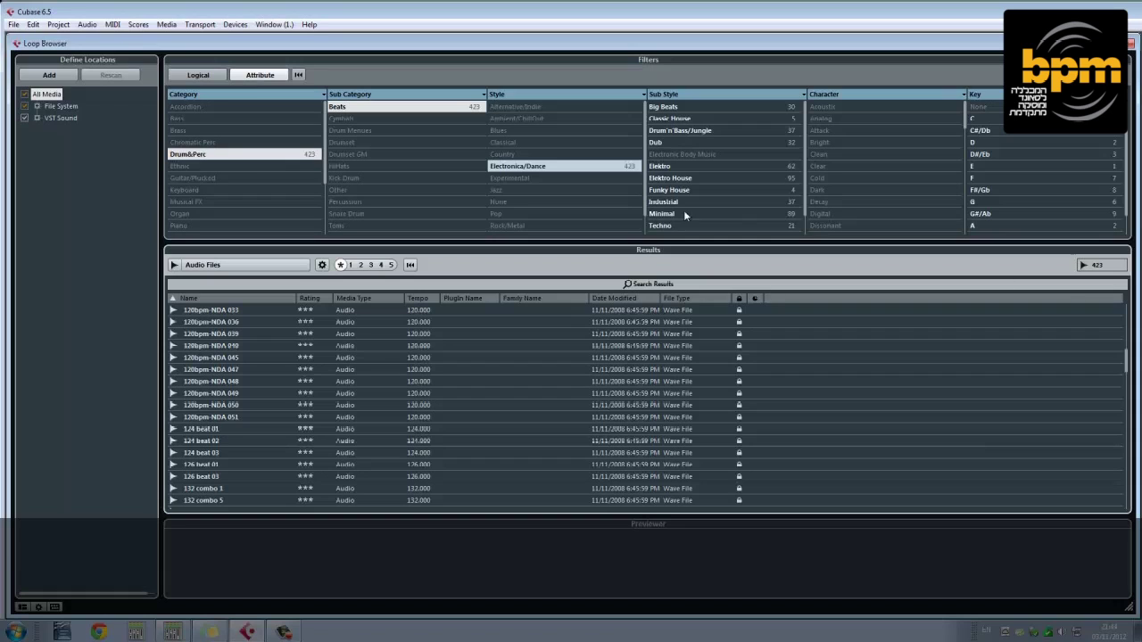
{"action": "left_click", "coordinate": [682, 168]}
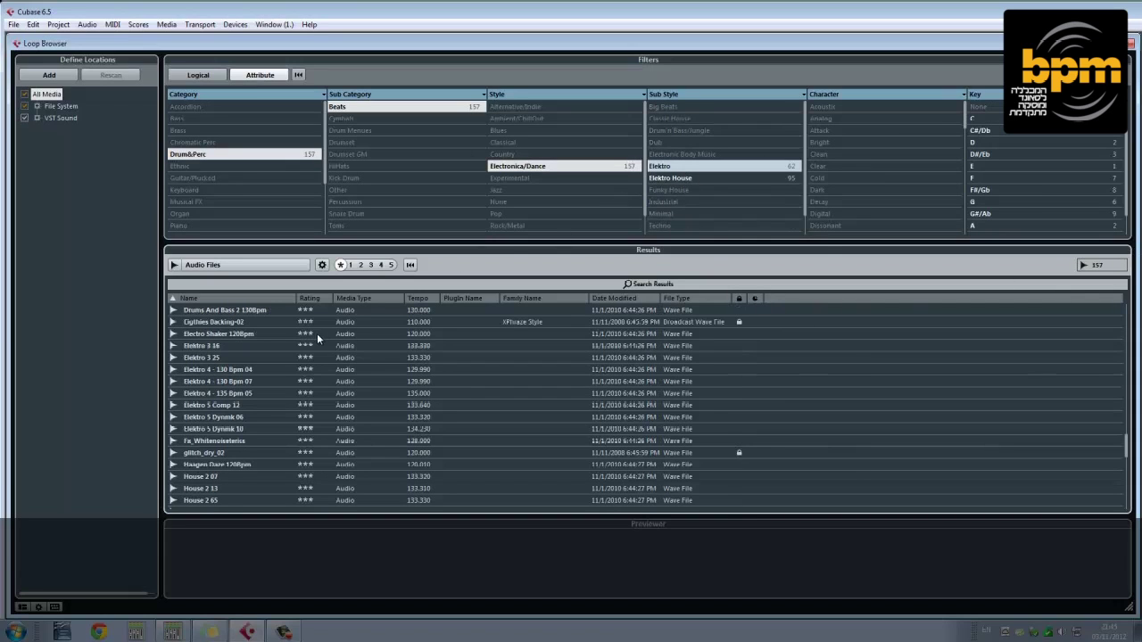
- Audition the Elektro 3 25, Elektro 4 - 130 Bpm 04, Elektro 4 - 135 Bpm 05 and Elektro 5 Dynmk 06 loops and the Fx_Whitenoise loop
{"action": "left_click", "coordinate": [255, 360]}
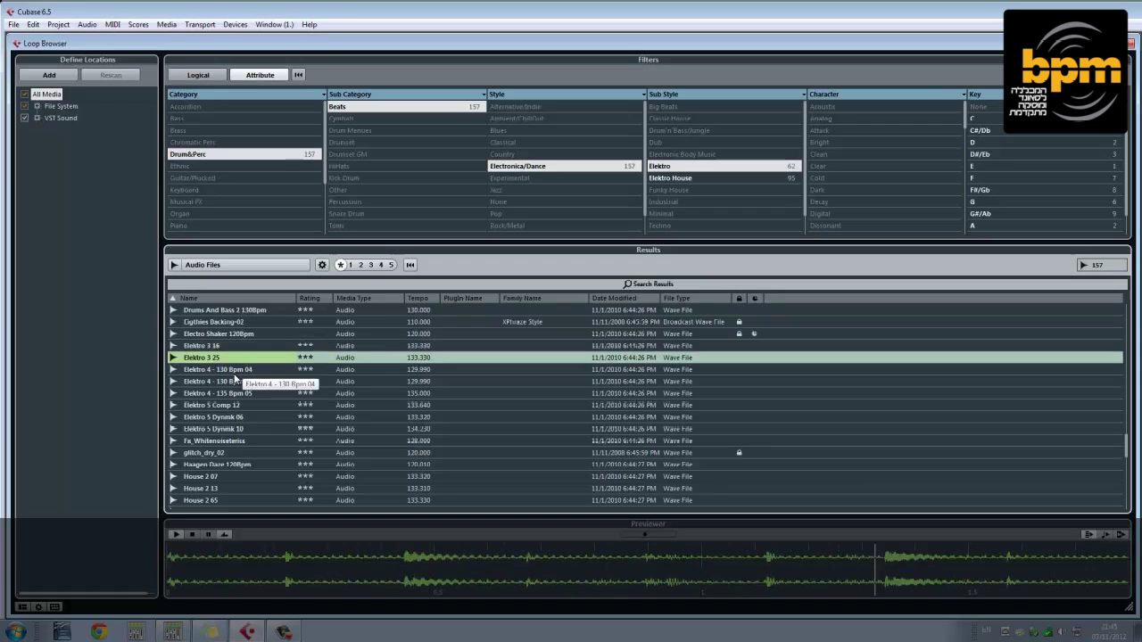
{"action": "left_click", "coordinate": [234, 371]}
{"action": "left_click", "coordinate": [239, 394]}
{"action": "left_click", "coordinate": [240, 417]}
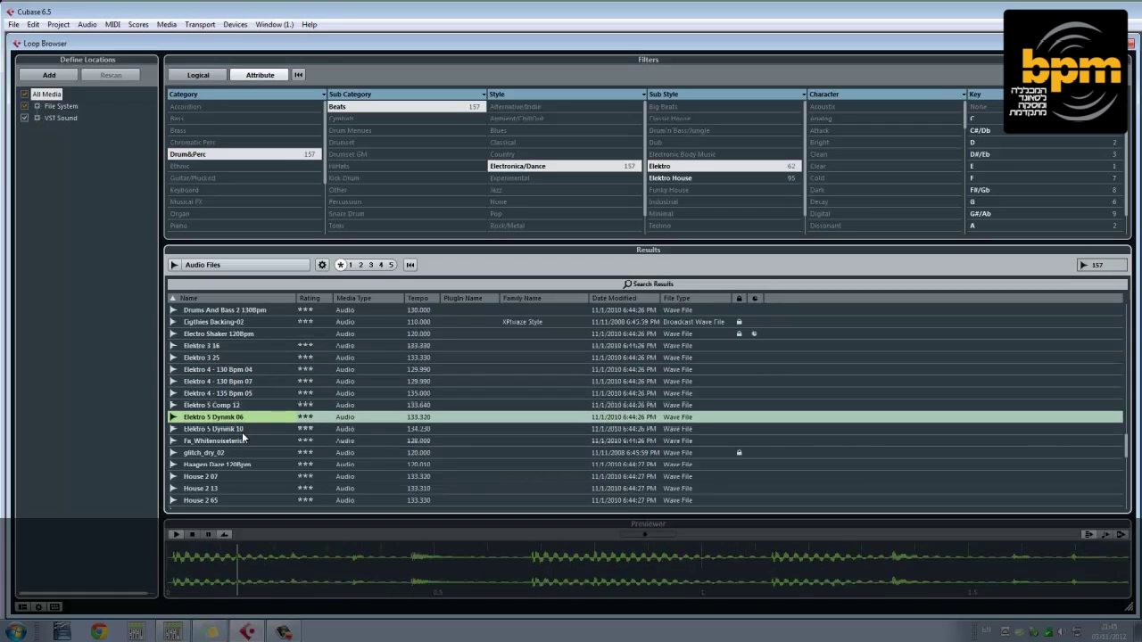
{"action": "left_click", "coordinate": [233, 440]}
- Audition House 3 - 120 Bpm 08, House 2 82 and the 130 and 128 bpm loops further down the results
{"action": "scroll", "coordinate": [241, 433], "scroll_direction": "down", "scroll_amount": 3}
{"action": "left_click", "coordinate": [248, 418]}
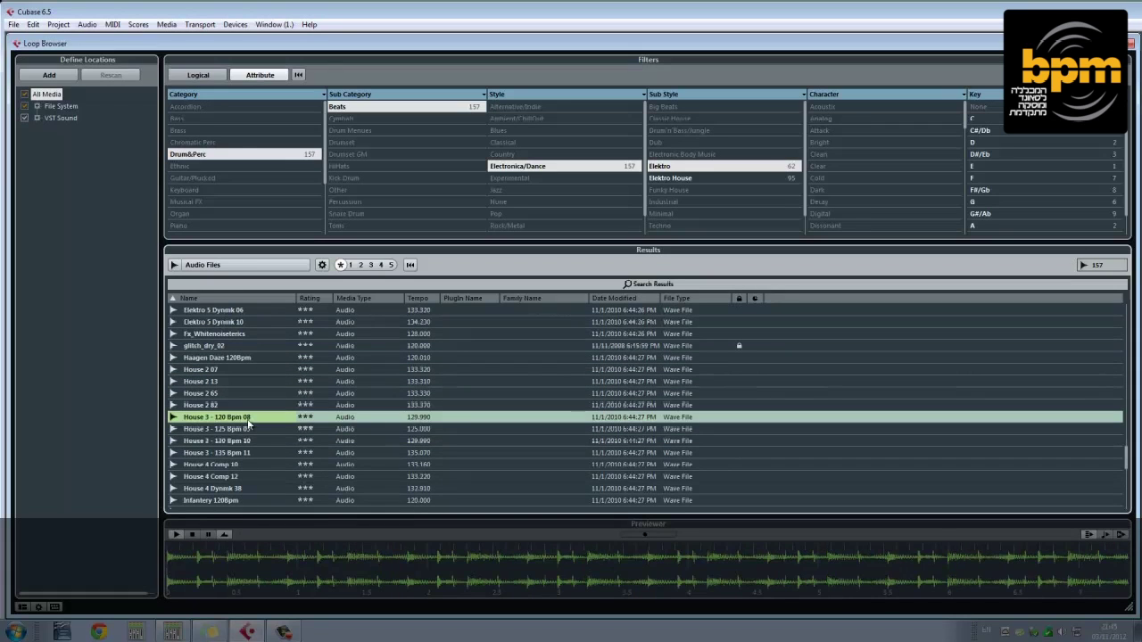
{"action": "left_click", "coordinate": [219, 406]}
{"action": "scroll", "coordinate": [250, 446], "scroll_direction": "down", "scroll_amount": 4}
{"action": "left_click", "coordinate": [290, 454]}
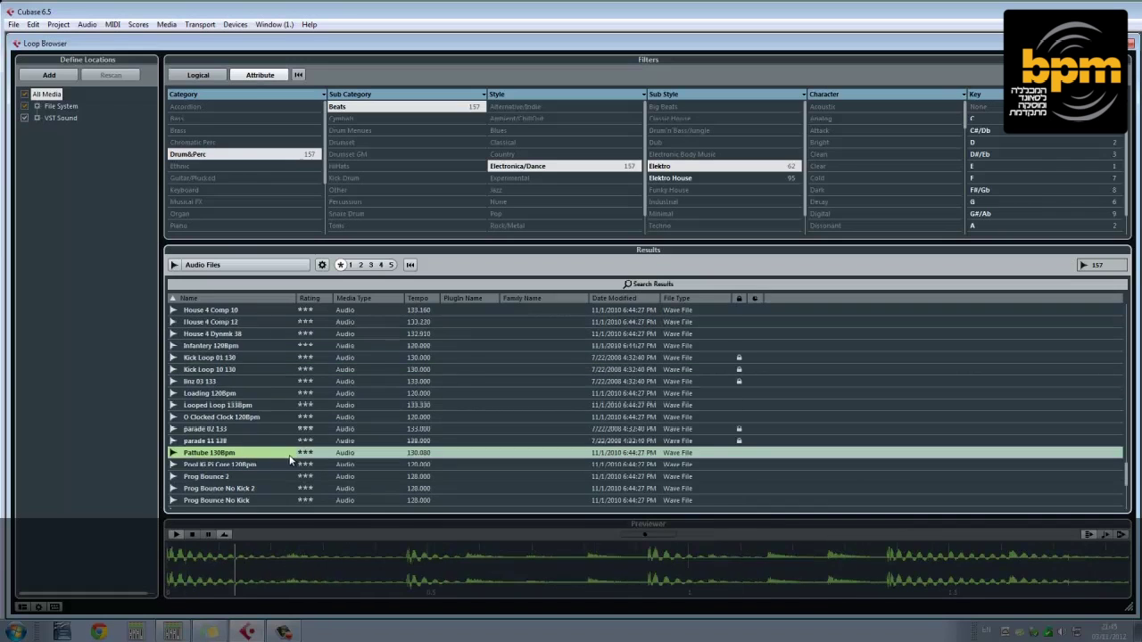
{"action": "left_click", "coordinate": [252, 441]}
- Audition Tribal Loop 06 130, The Coming-02, Vowel Fx Loop and Syn_Hiss Arp near the end of the results
{"action": "scroll", "coordinate": [255, 464], "scroll_direction": "down", "scroll_amount": 5}
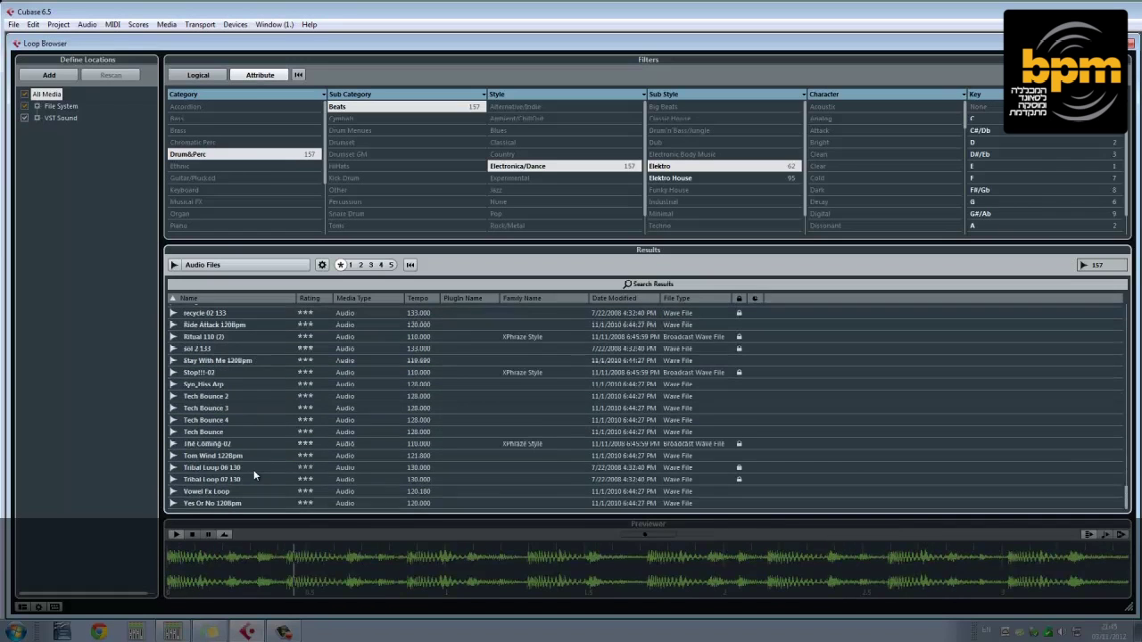
{"action": "left_click", "coordinate": [254, 469]}
{"action": "left_click", "coordinate": [256, 444]}
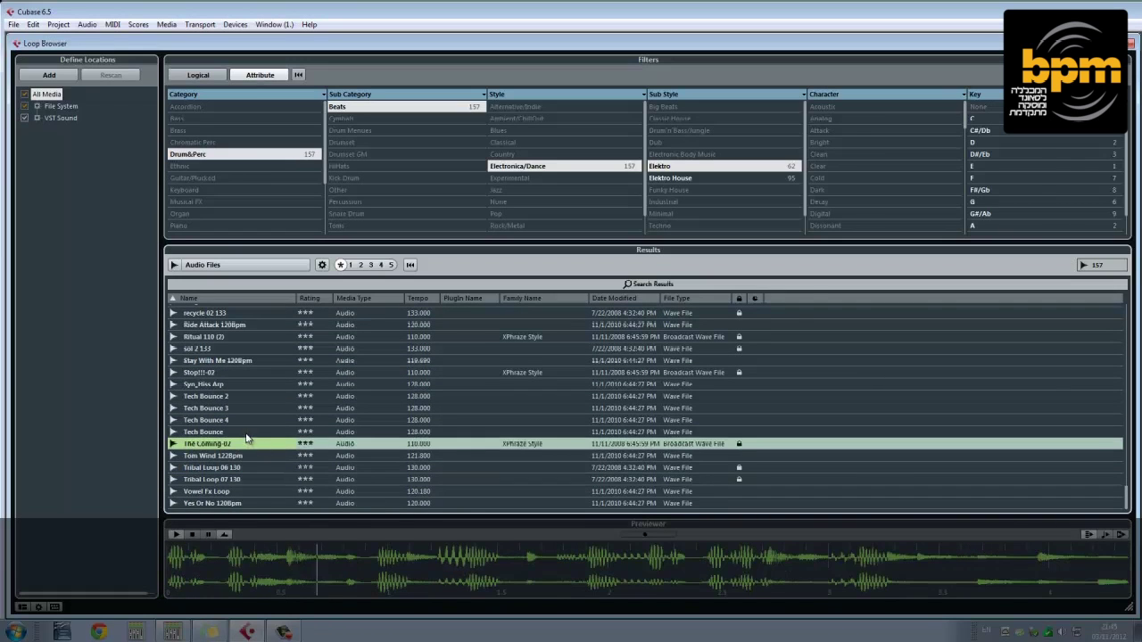
{"action": "left_click", "coordinate": [267, 492]}
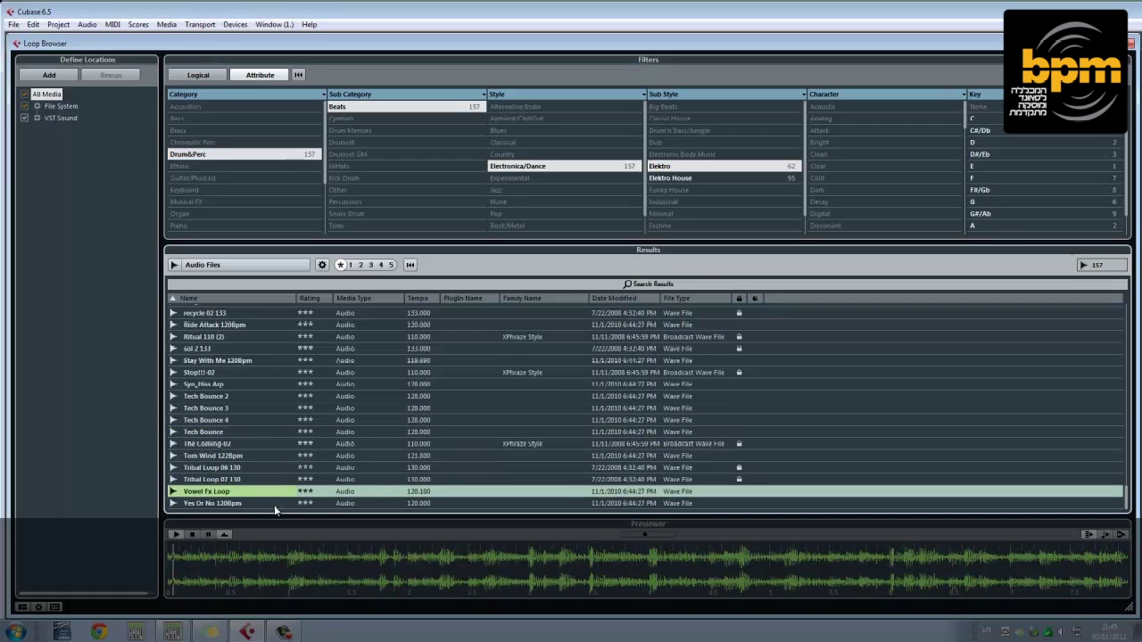
{"action": "left_click", "coordinate": [235, 399]}
{"action": "key", "text": "Up"}
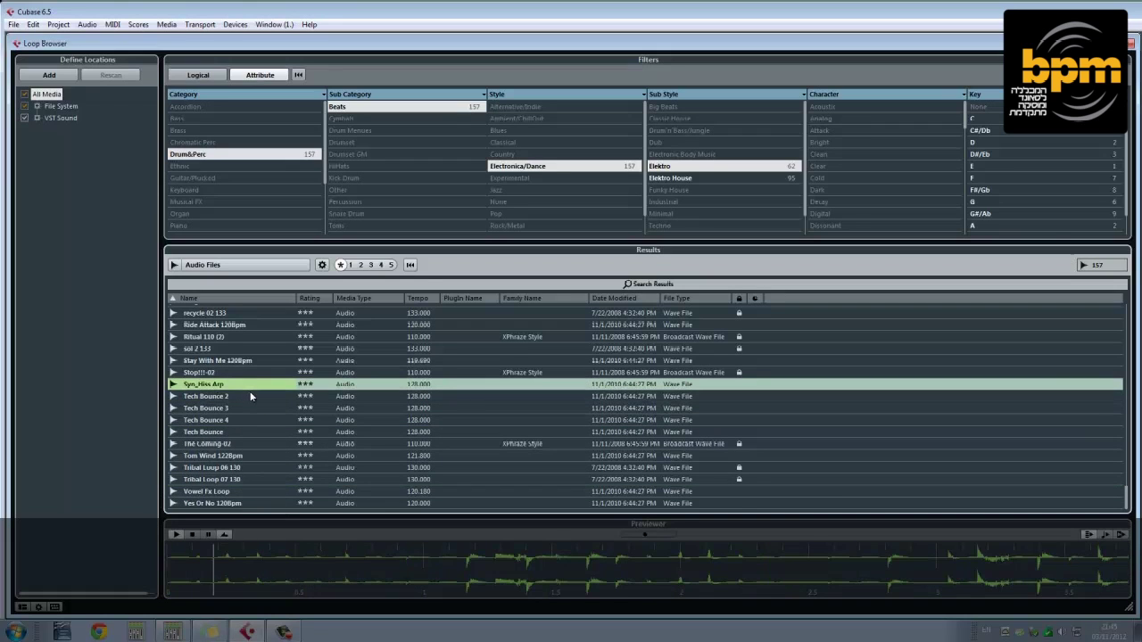
- Compare the Beat_Housey loops, add Beat_Housey_17 to the project and close the Loop Browser
{"action": "key", "text": "Page_Up"}
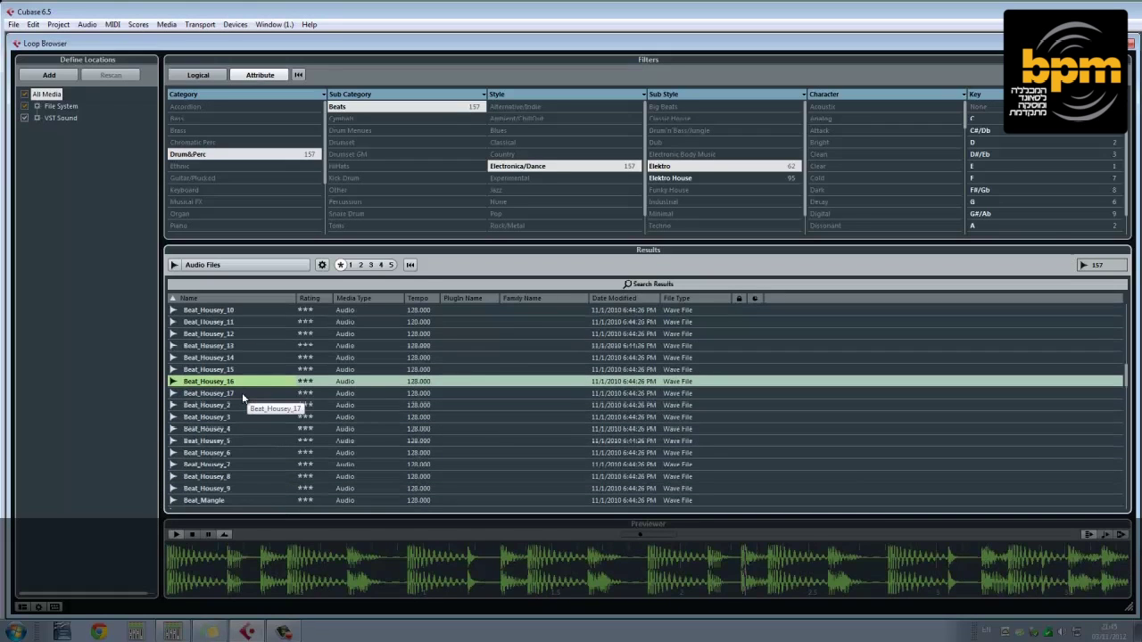
{"action": "left_click", "coordinate": [251, 370]}
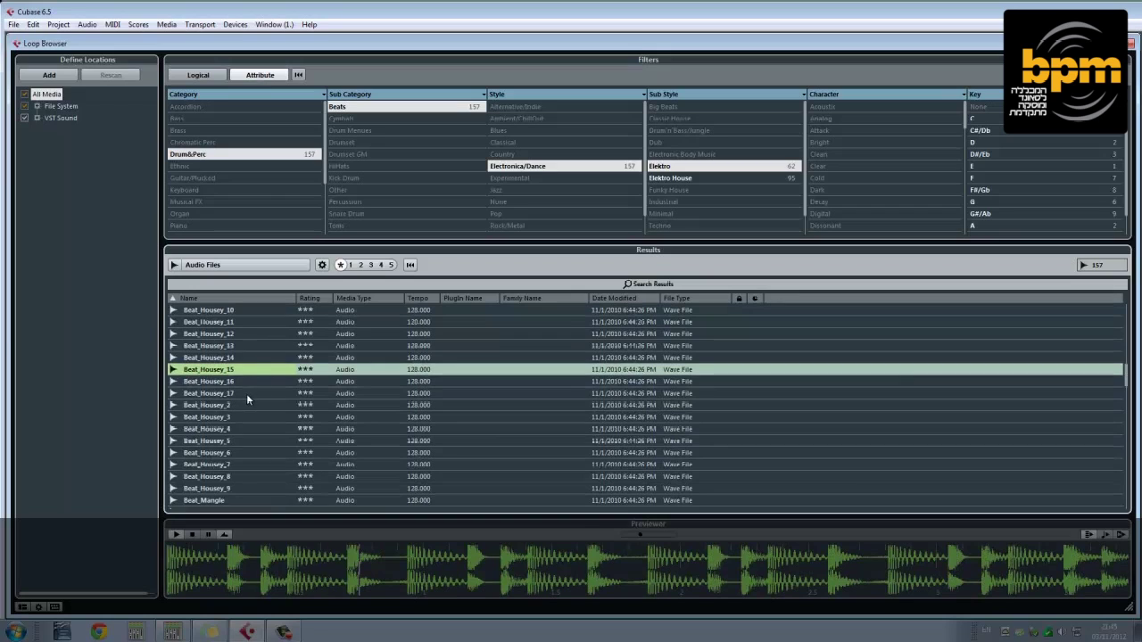
{"action": "left_click", "coordinate": [247, 394]}
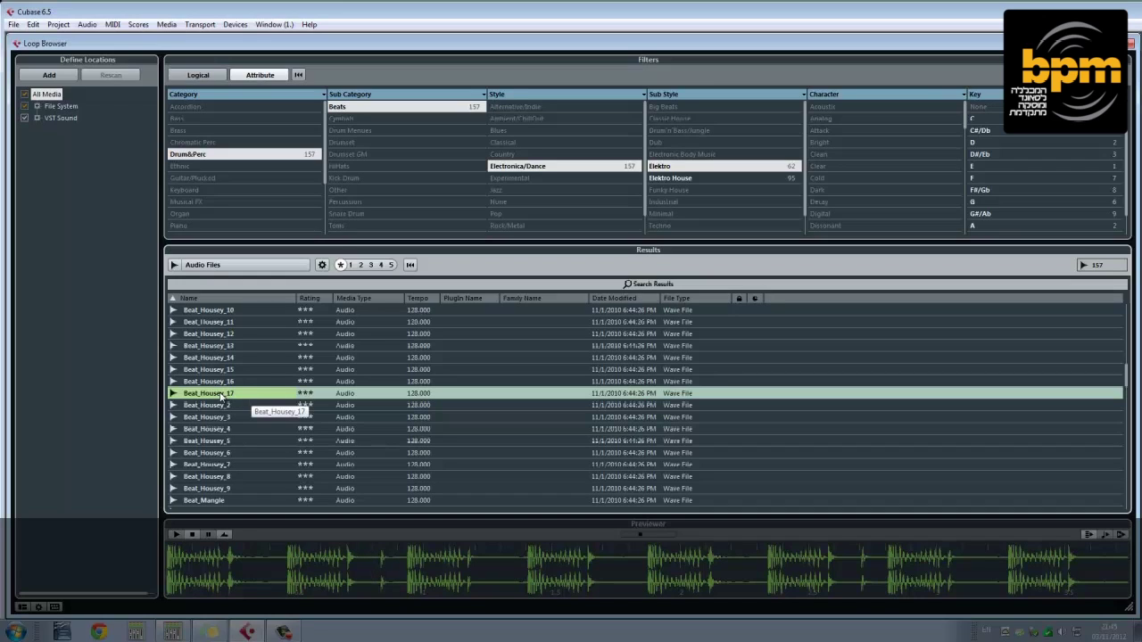
{"action": "left_click", "coordinate": [1131, 43]}
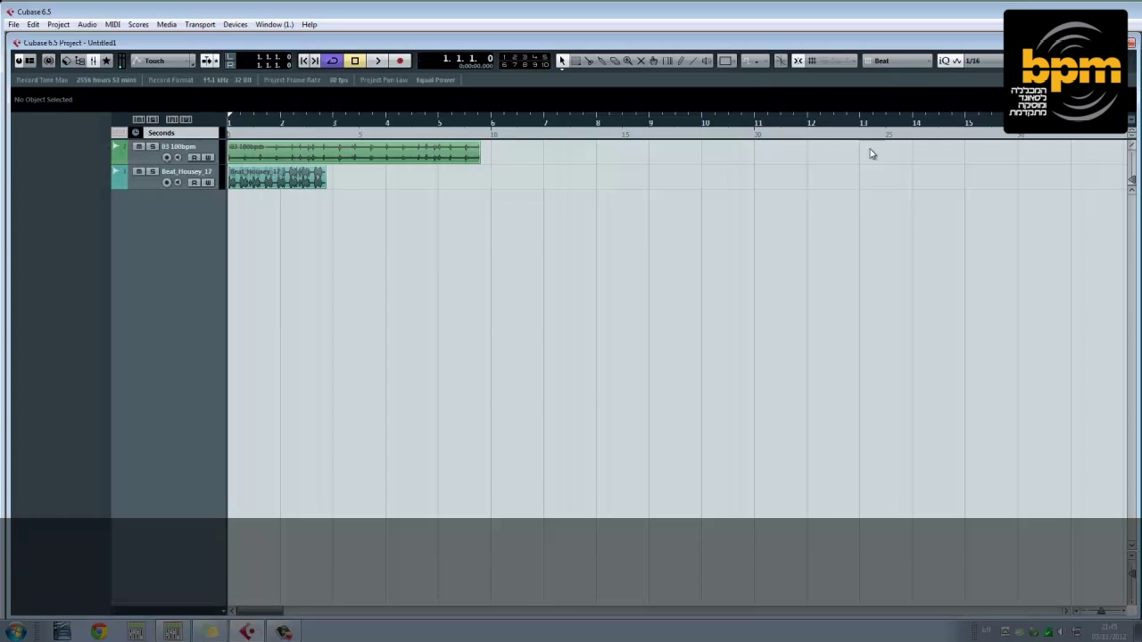
{"action": "key", "text": "h"}
{"action": "key", "text": "h"}
{"action": "key", "text": "h"}
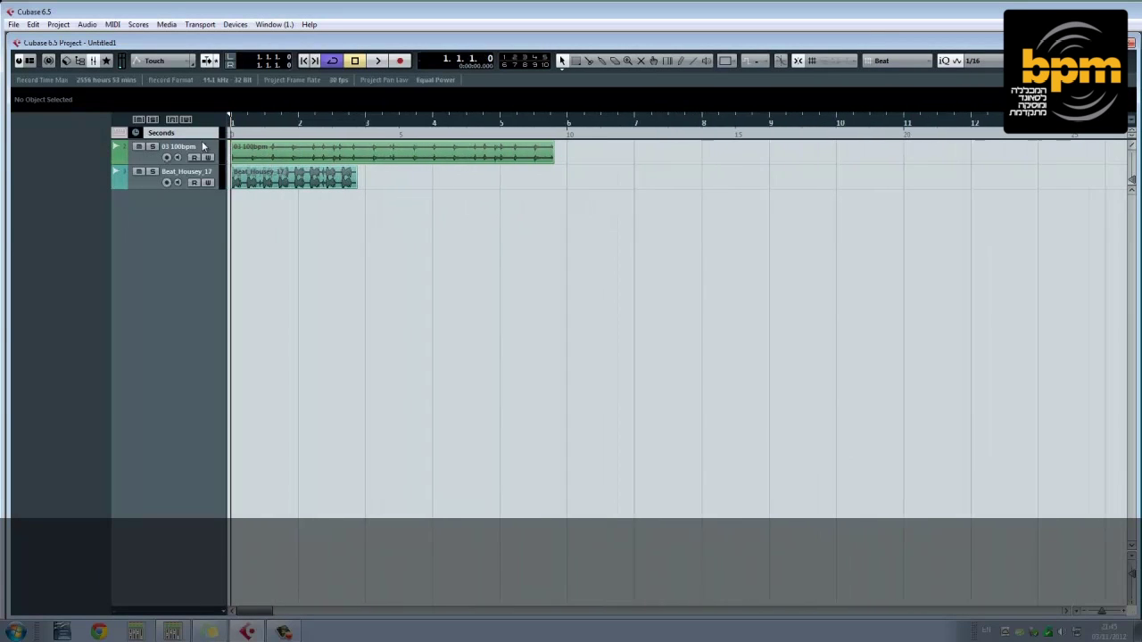
{"action": "key", "text": "g"}
{"action": "key", "text": "g"}
{"action": "key", "text": "g"}
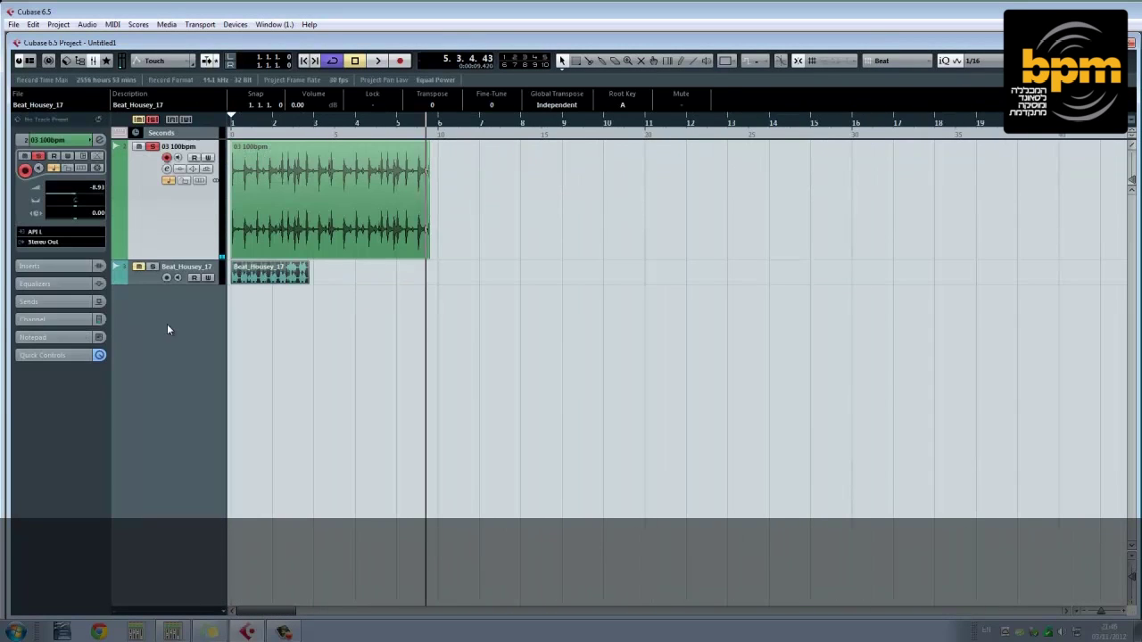
- Add one instrument track that uses the Groove Agent ONE drum instrument
{"action": "right_click", "coordinate": [168, 326]}
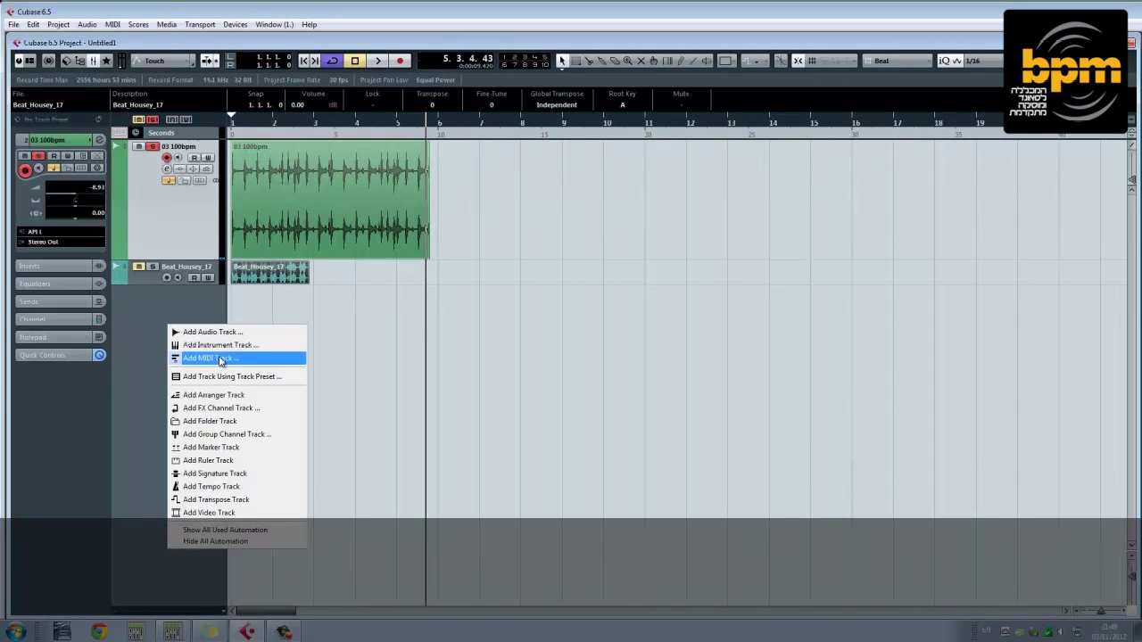
{"action": "left_click", "coordinate": [226, 348]}
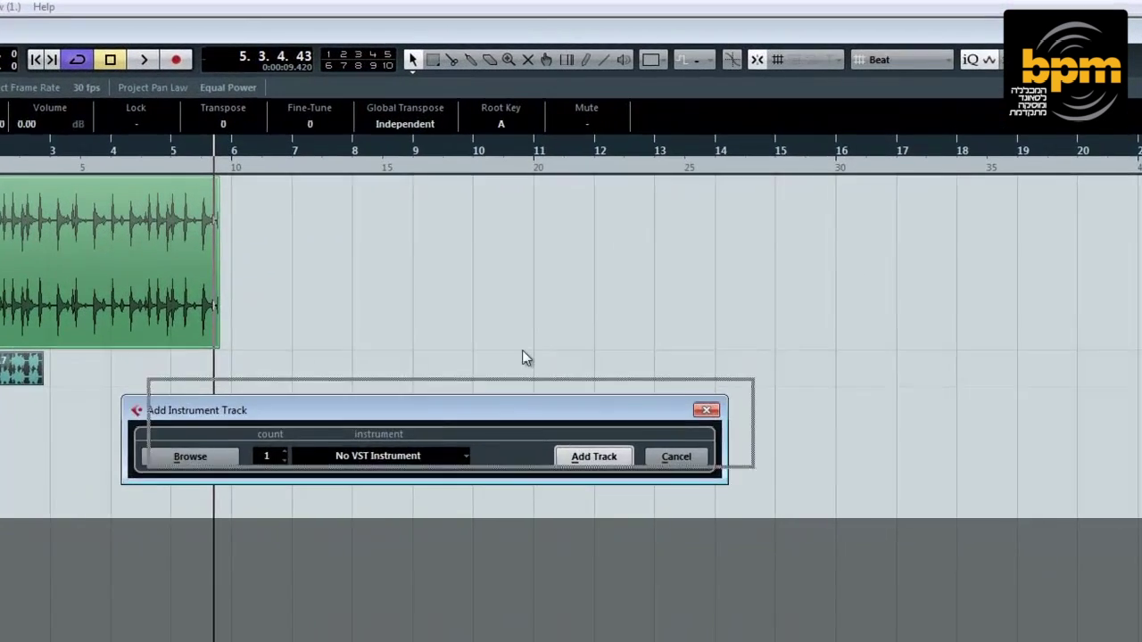
{"action": "left_click_drag", "start_coordinate": [525, 357], "coordinate": [565, 232]}
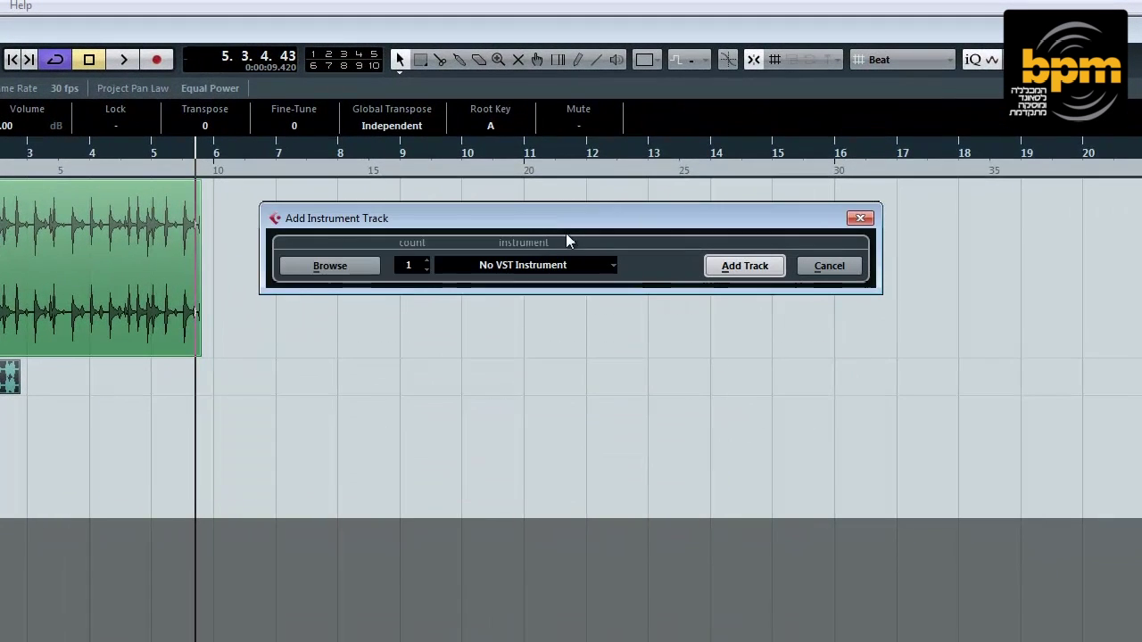
{"action": "left_click", "coordinate": [544, 260]}
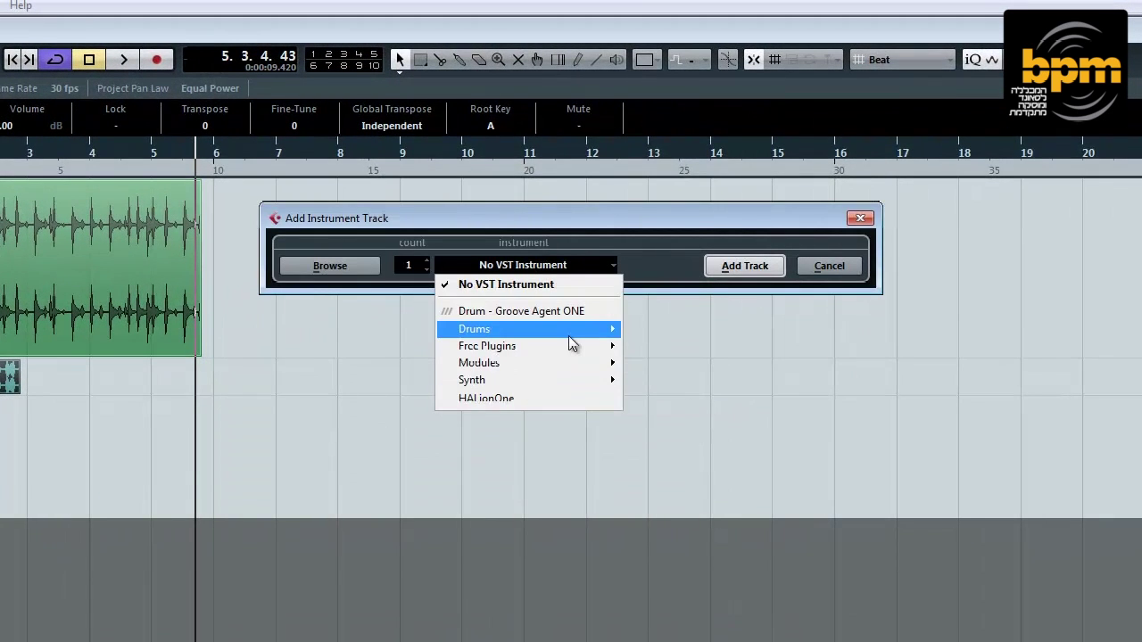
{"action": "mouse_move", "coordinate": [568, 335]}
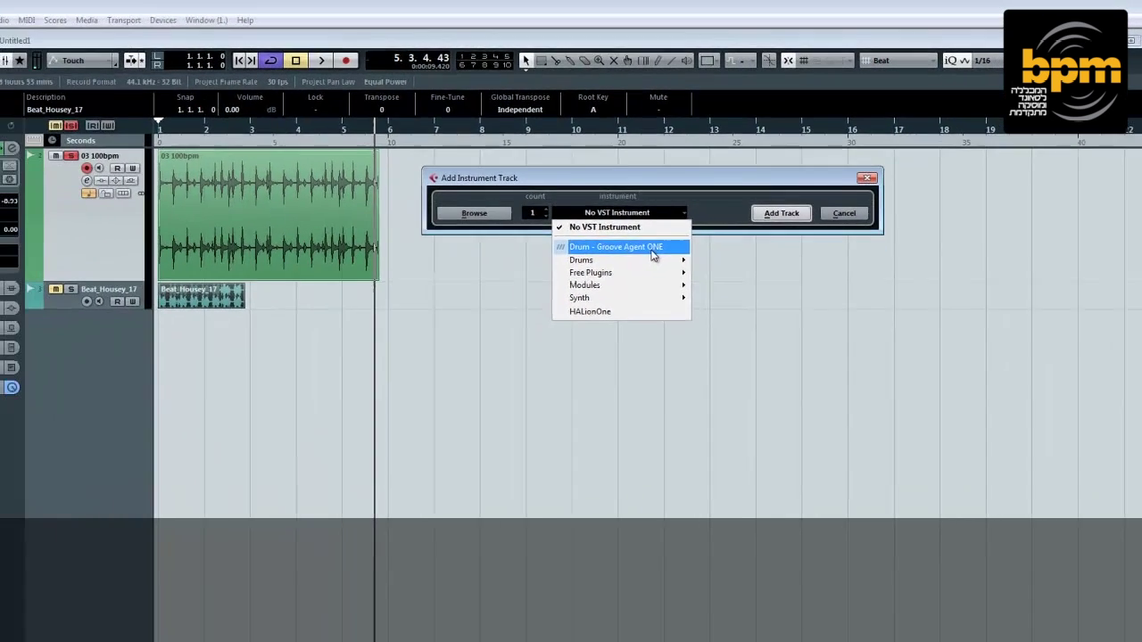
{"action": "left_click", "coordinate": [652, 256]}
{"action": "left_click", "coordinate": [782, 213]}
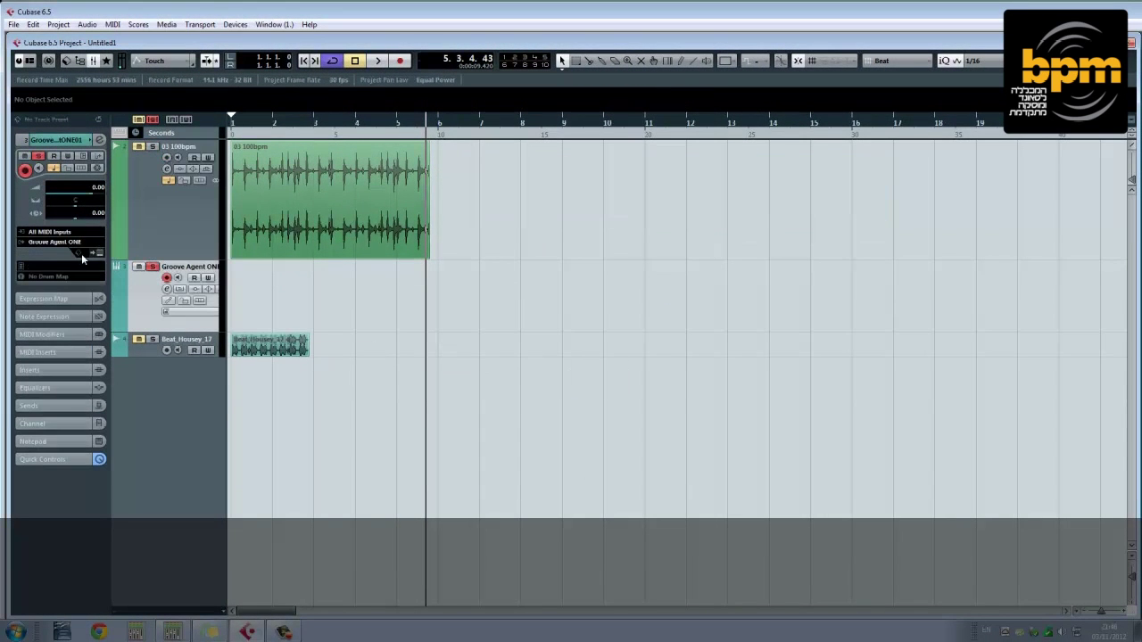
- Move the Groove Agent ONE window below the 03 100bpm event so the whole waveform is uncovered
{"action": "left_click_drag", "start_coordinate": [996, 348], "coordinate": [626, 242]}
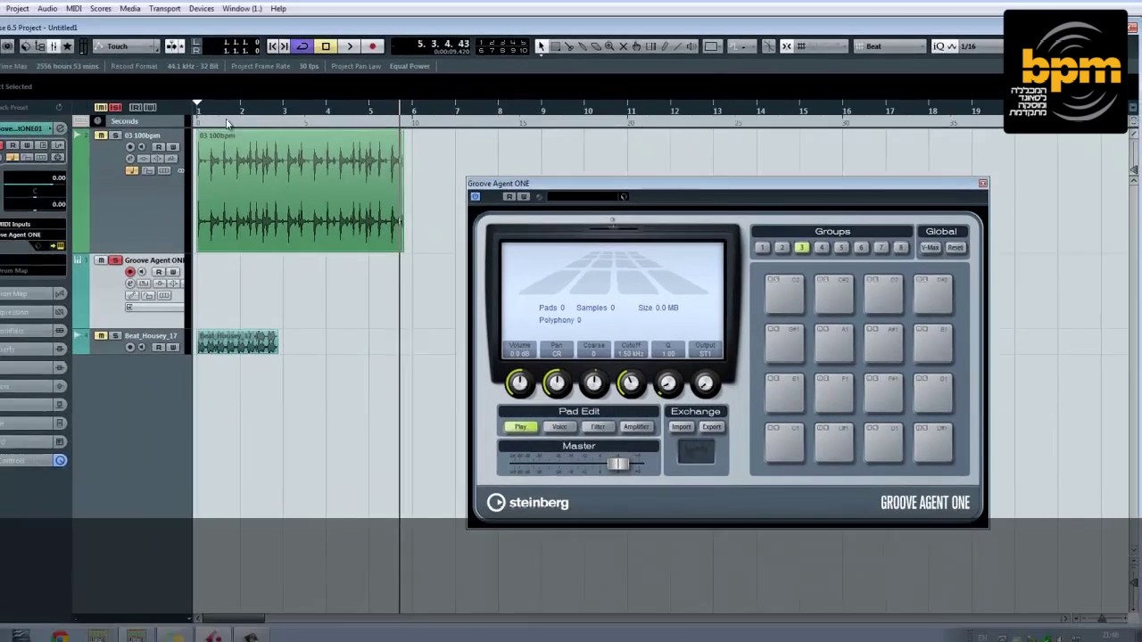
{"action": "left_click_drag", "start_coordinate": [228, 123], "coordinate": [208, 146]}
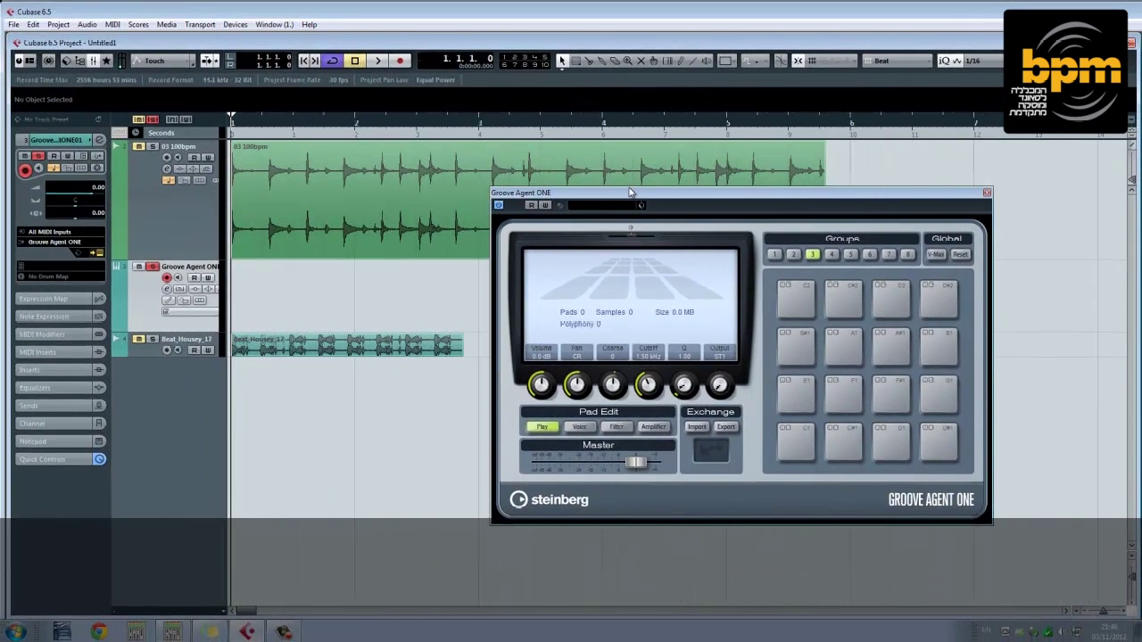
{"action": "left_click_drag", "start_coordinate": [628, 191], "coordinate": [618, 297]}
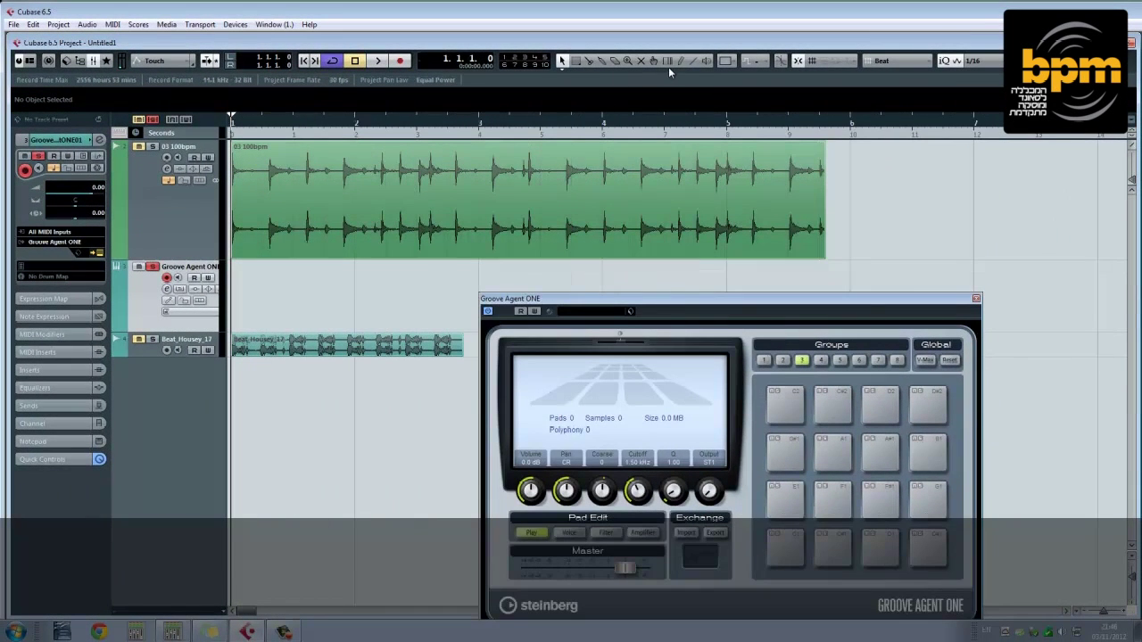
- Audition the opening beats of the 03 100bpm event and the hit shortly before bar 4 with the Play tool
{"action": "left_click", "coordinate": [705, 62]}
{"action": "left_click", "coordinate": [240, 203]}
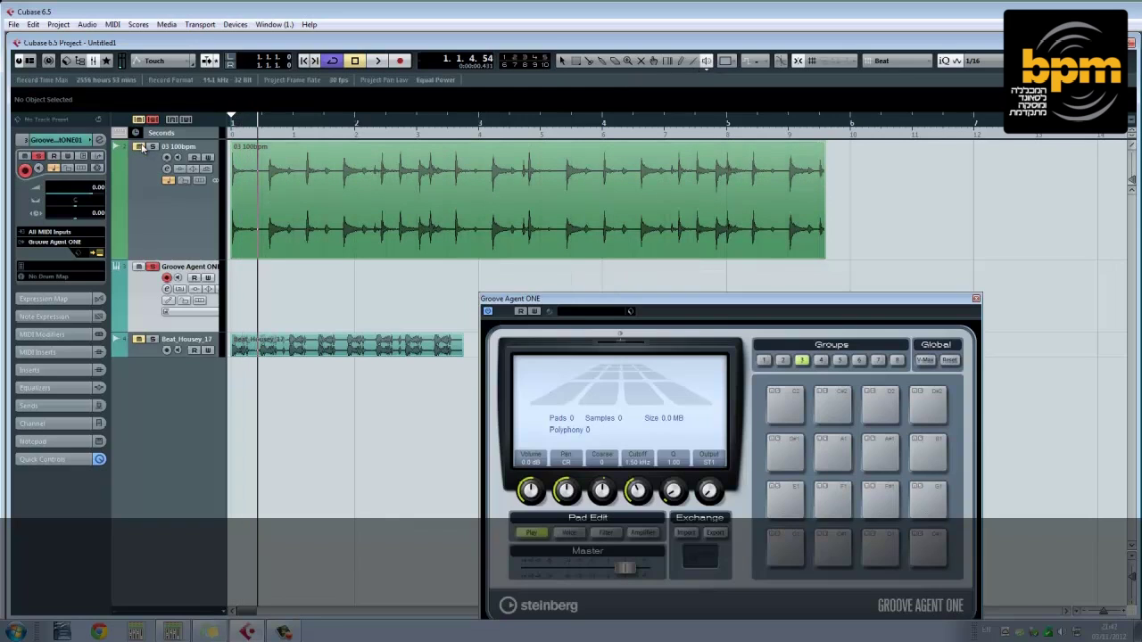
{"action": "left_click", "coordinate": [263, 198]}
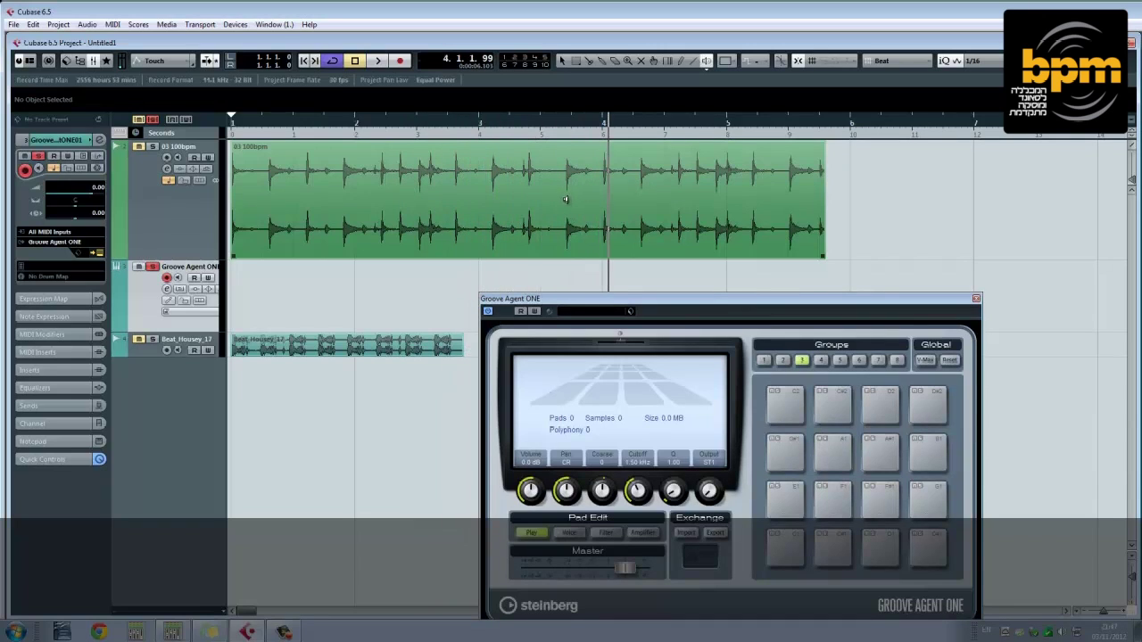
{"action": "left_click_drag", "start_coordinate": [565, 199], "coordinate": [568, 199]}
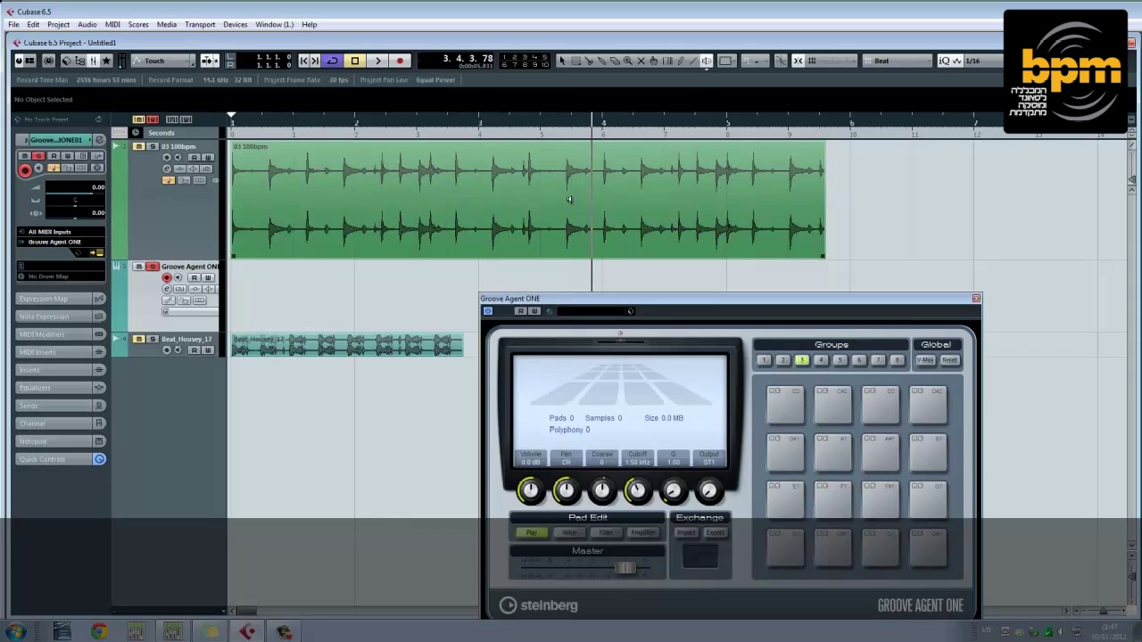
- Select the 03 100bpm hit shortly before bar 4 from 3.3.4.42 to 3.4.4.116 and assign it to Groove Agent pad D1
{"action": "left_click", "coordinate": [576, 61]}
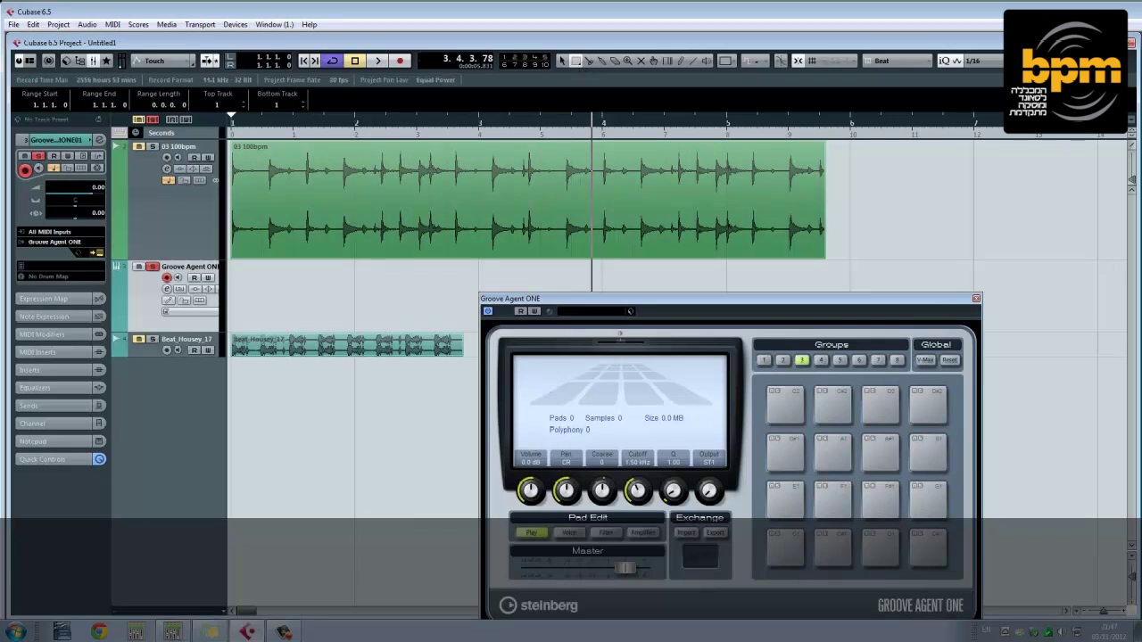
{"action": "left_click_drag", "start_coordinate": [572, 190], "coordinate": [683, 190]}
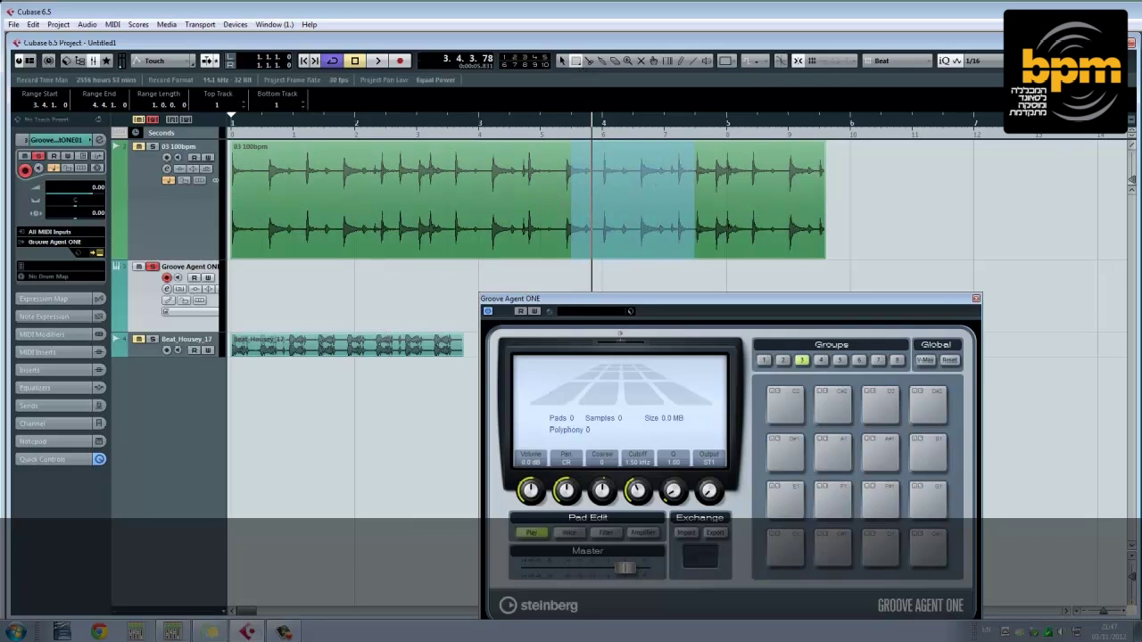
{"action": "left_click_drag", "start_coordinate": [565, 202], "coordinate": [551, 181]}
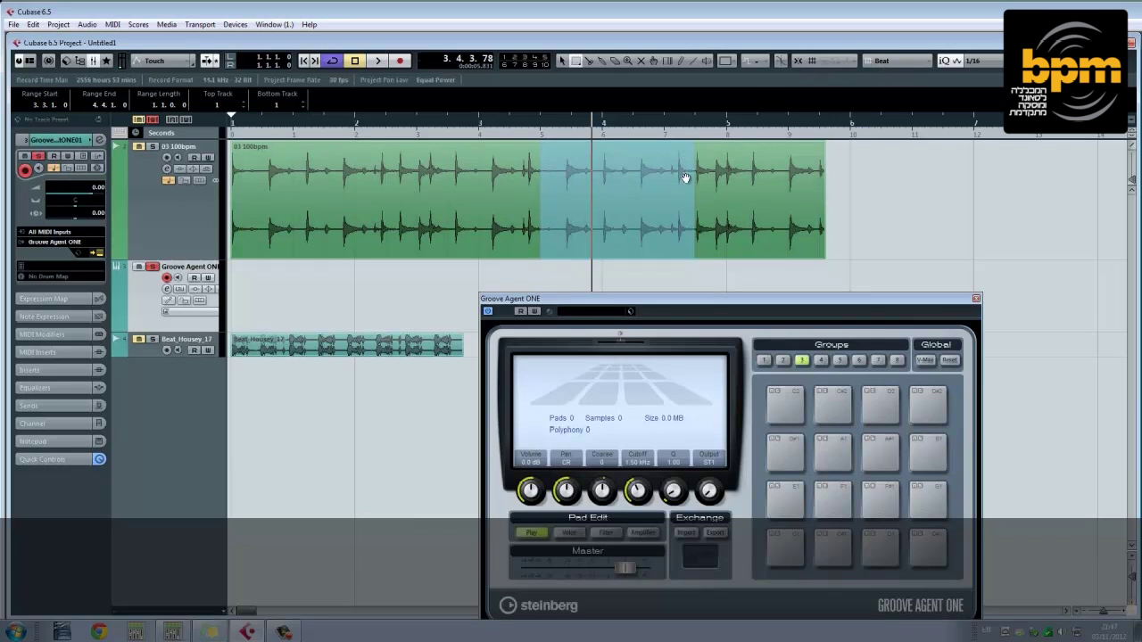
{"action": "left_click_drag", "start_coordinate": [541, 207], "coordinate": [566, 209]}
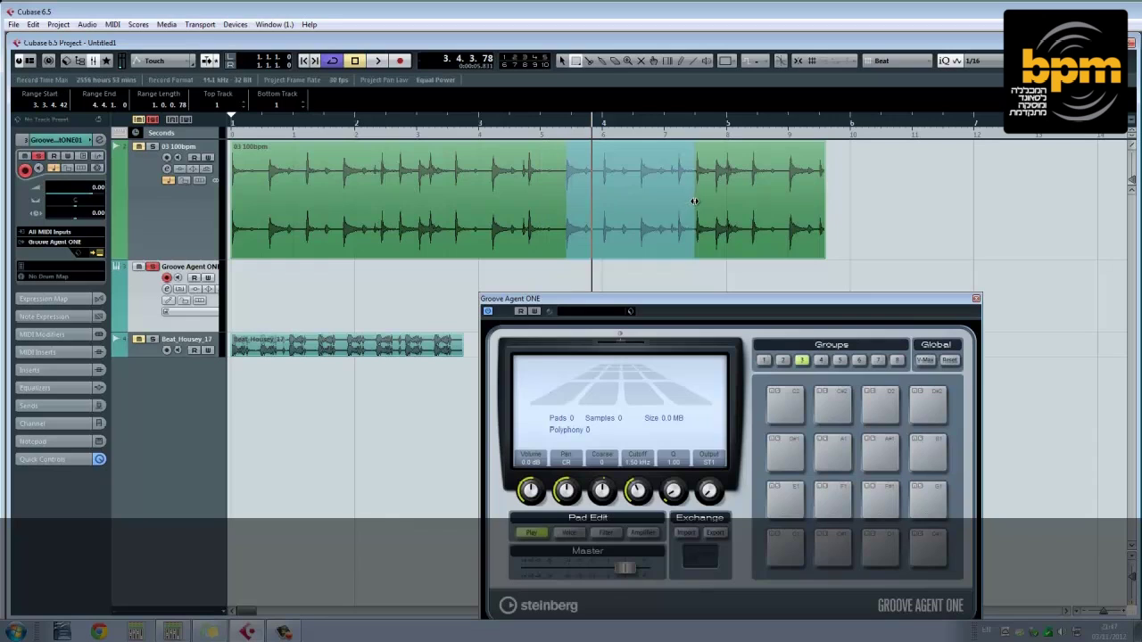
{"action": "left_click_drag", "start_coordinate": [694, 202], "coordinate": [603, 201]}
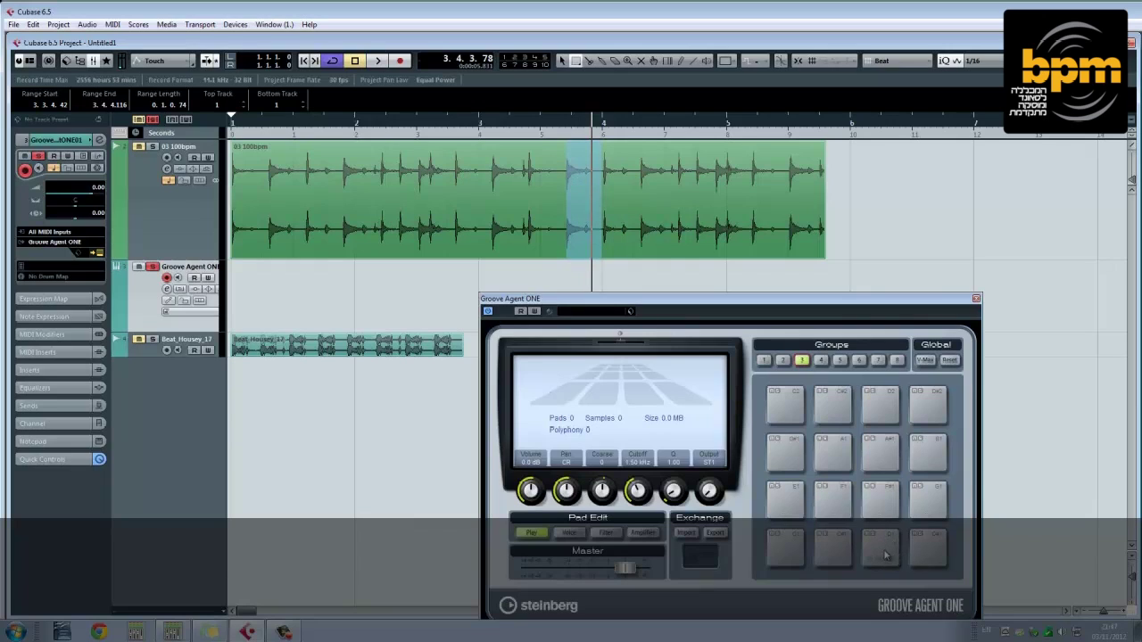
{"action": "left_click_drag", "start_coordinate": [885, 555], "coordinate": [885, 554]}
{"action": "left_click", "coordinate": [885, 555]}
- Audition the opening beats of the 03 100bpm event from the project start to locate another hit
{"action": "right_click", "coordinate": [295, 216]}
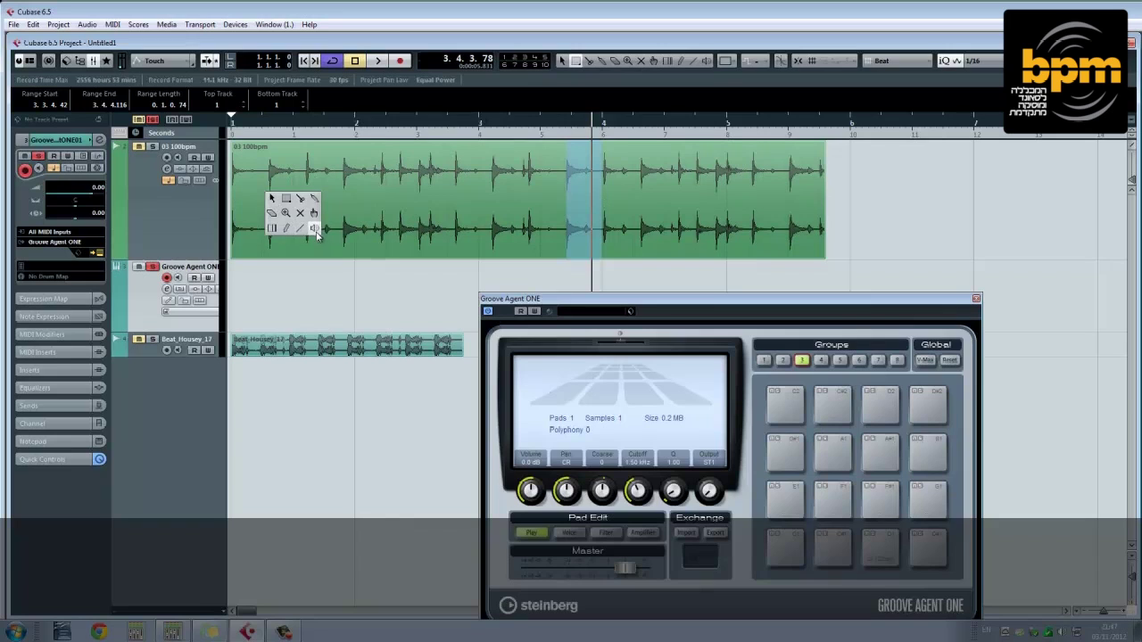
{"action": "left_click", "coordinate": [307, 234]}
{"action": "right_click", "coordinate": [309, 238]}
{"action": "left_click", "coordinate": [310, 238]}
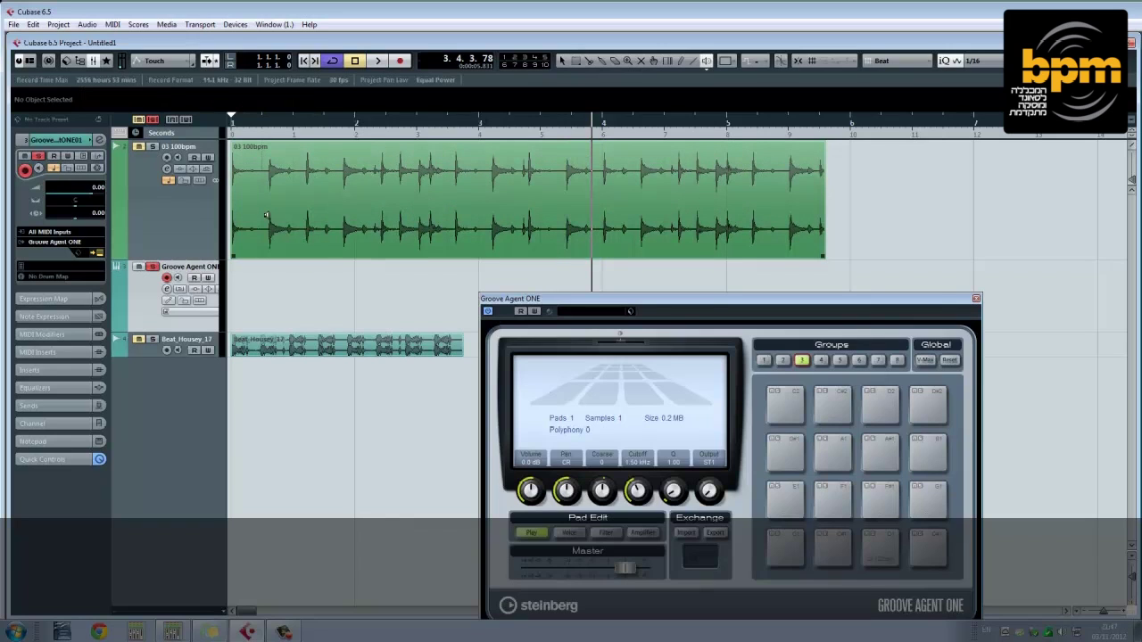
{"action": "key", "text": "Home"}
{"action": "key", "text": "space"}
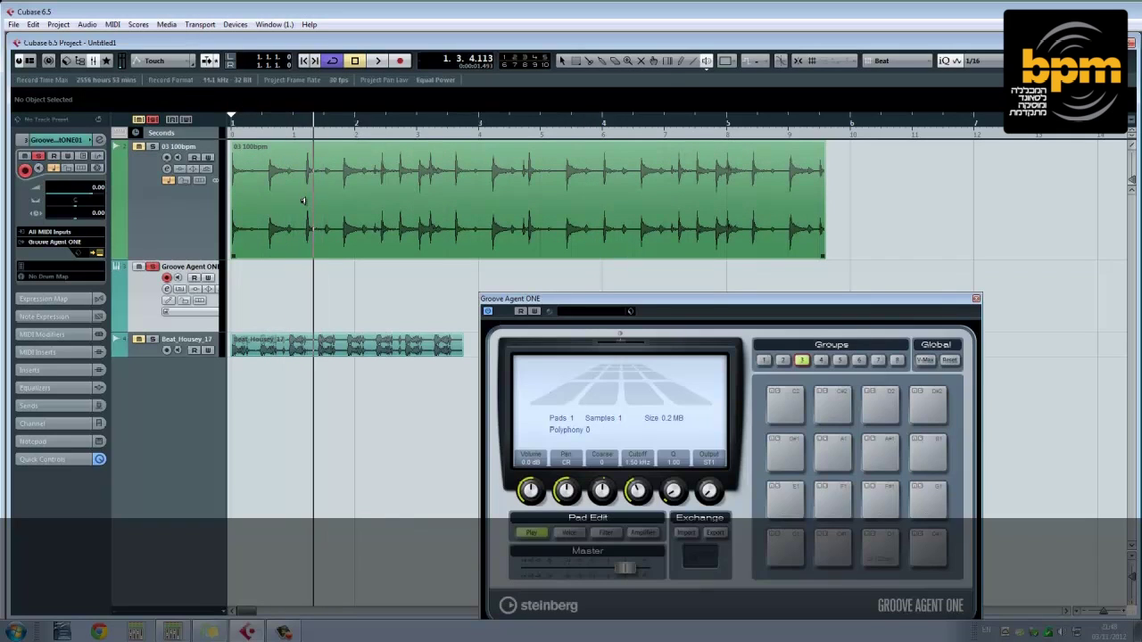
- Select the 03 100bpm hit from 1.3.2.73 to 1.3.4.91, assign it to pad C1 and play the pad
{"action": "right_click", "coordinate": [305, 200]}
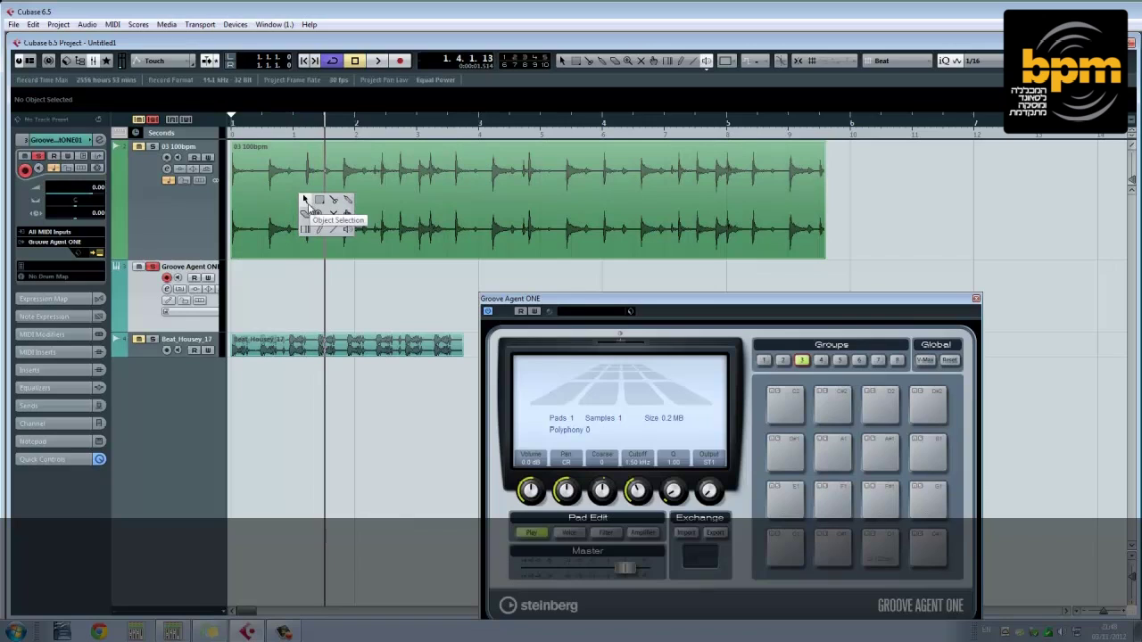
{"action": "left_click", "coordinate": [319, 200]}
{"action": "left_click_drag", "start_coordinate": [307, 214], "coordinate": [323, 214]}
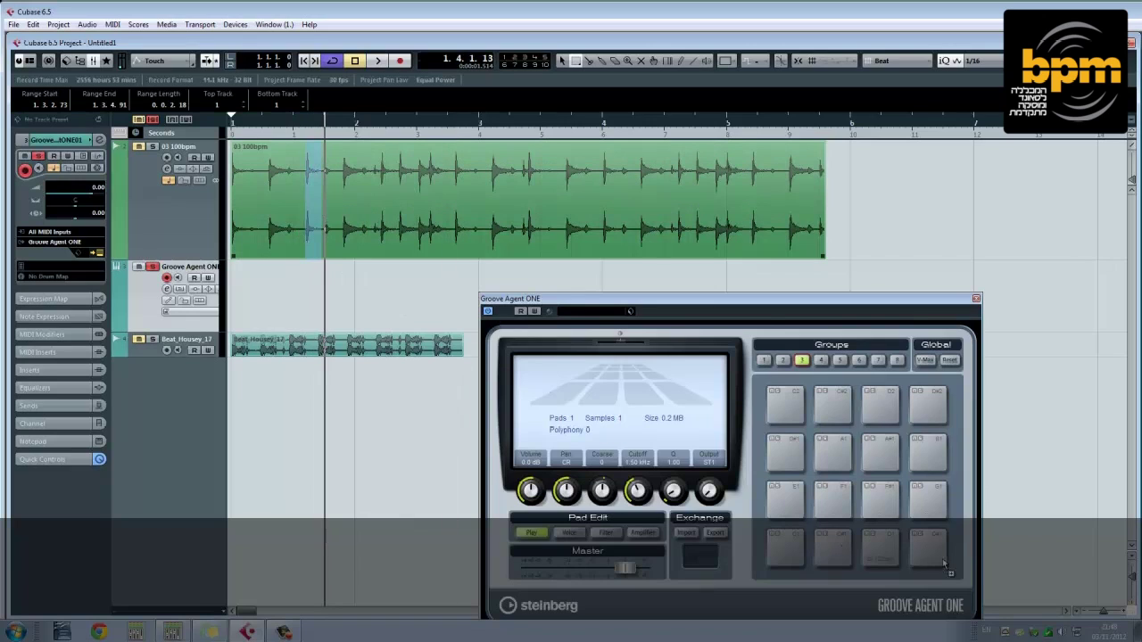
{"action": "left_click", "coordinate": [789, 551]}
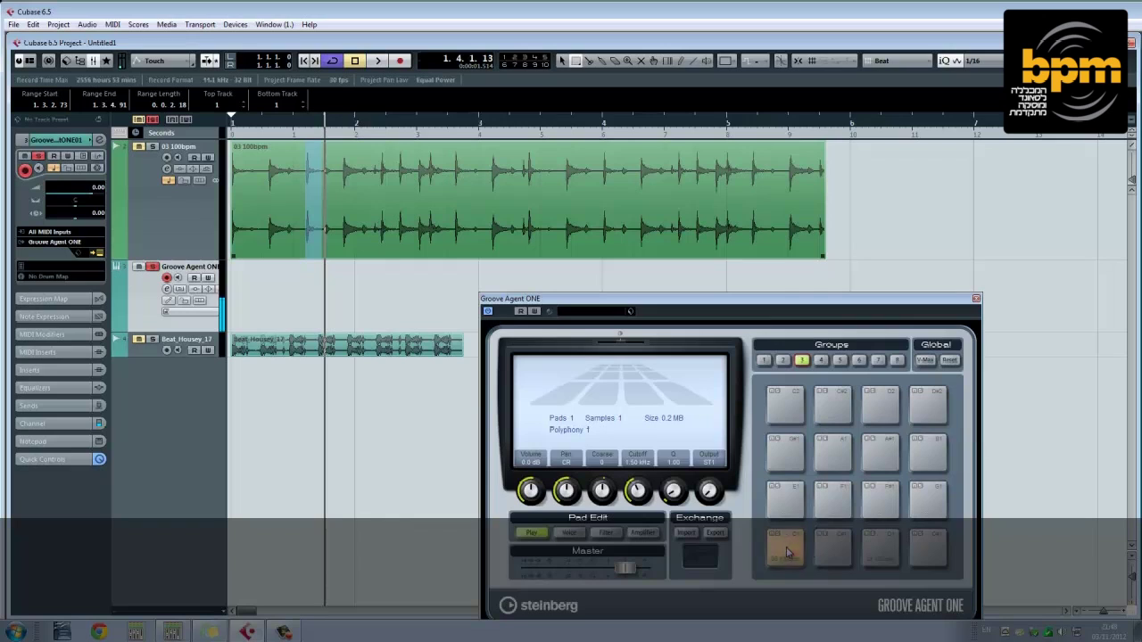
- Delete the 03 100bpm event and its audio track from the project
{"action": "key", "text": "1"}
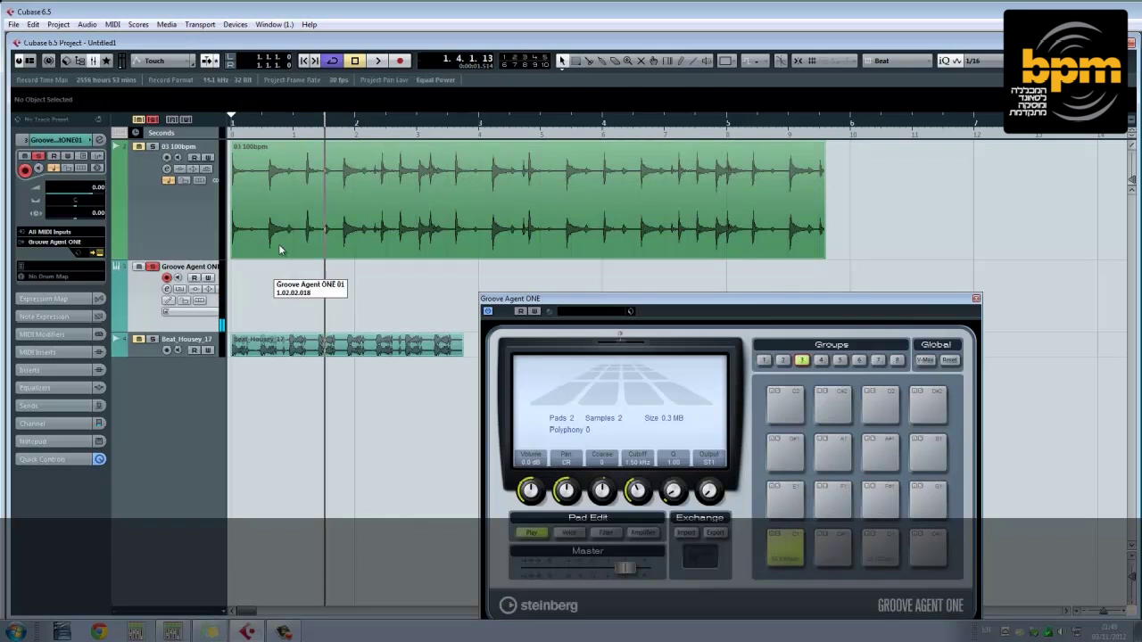
{"action": "left_click", "coordinate": [282, 232]}
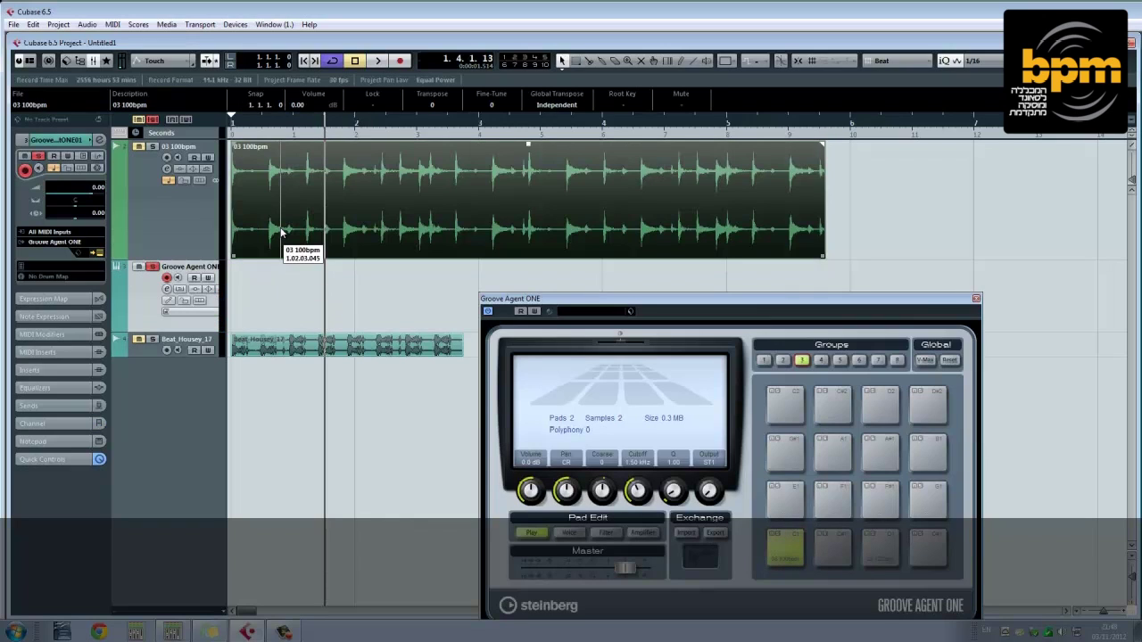
{"action": "key", "text": "Delete"}
{"action": "left_click", "coordinate": [200, 246]}
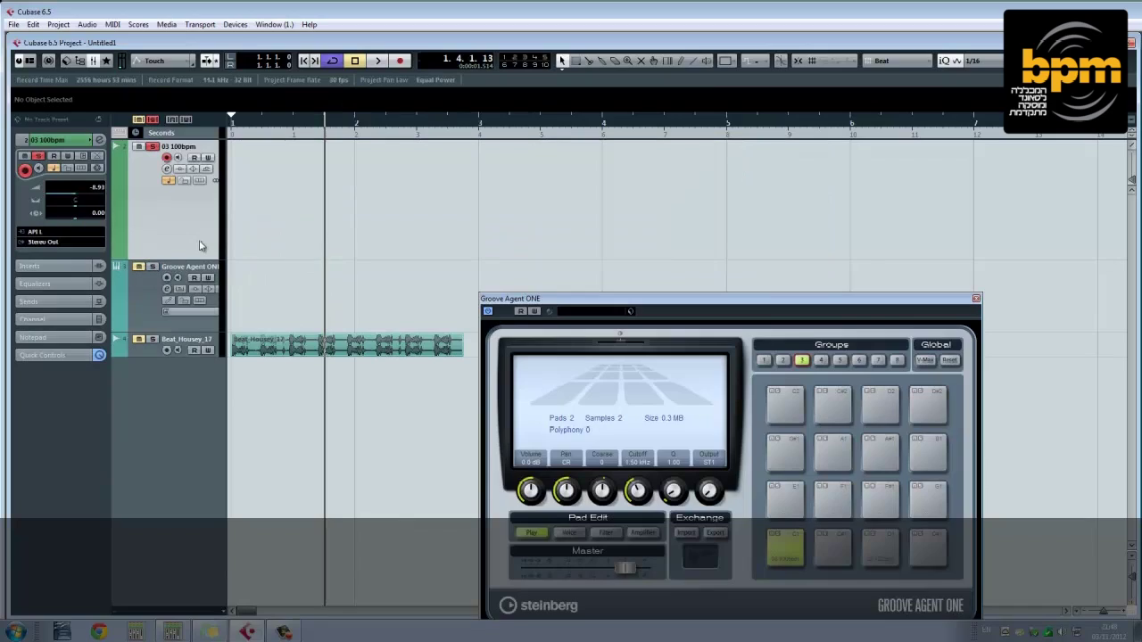
{"action": "key", "text": "Delete"}
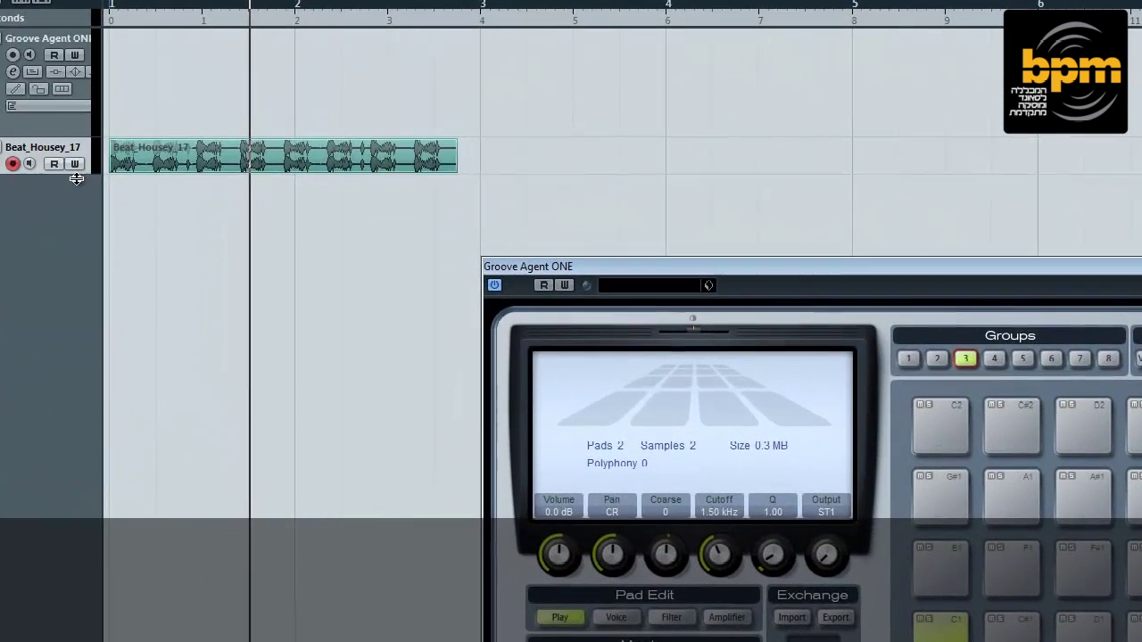
- Audition the individual hits in the first two beats of the Beat_Housey_17 event with the Play tool
{"action": "left_click", "coordinate": [291, 350]}
{"action": "left_click_drag", "start_coordinate": [127, 12], "coordinate": [220, 248]}
{"action": "right_click", "coordinate": [220, 248]}
{"action": "left_click", "coordinate": [277, 263]}
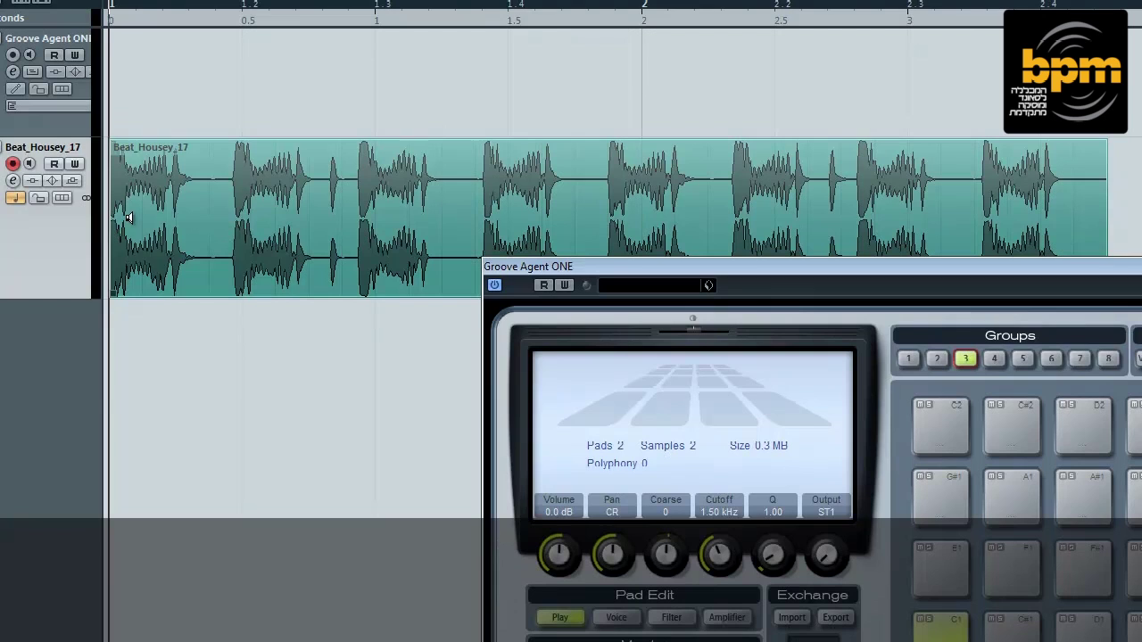
{"action": "left_click", "coordinate": [127, 218]}
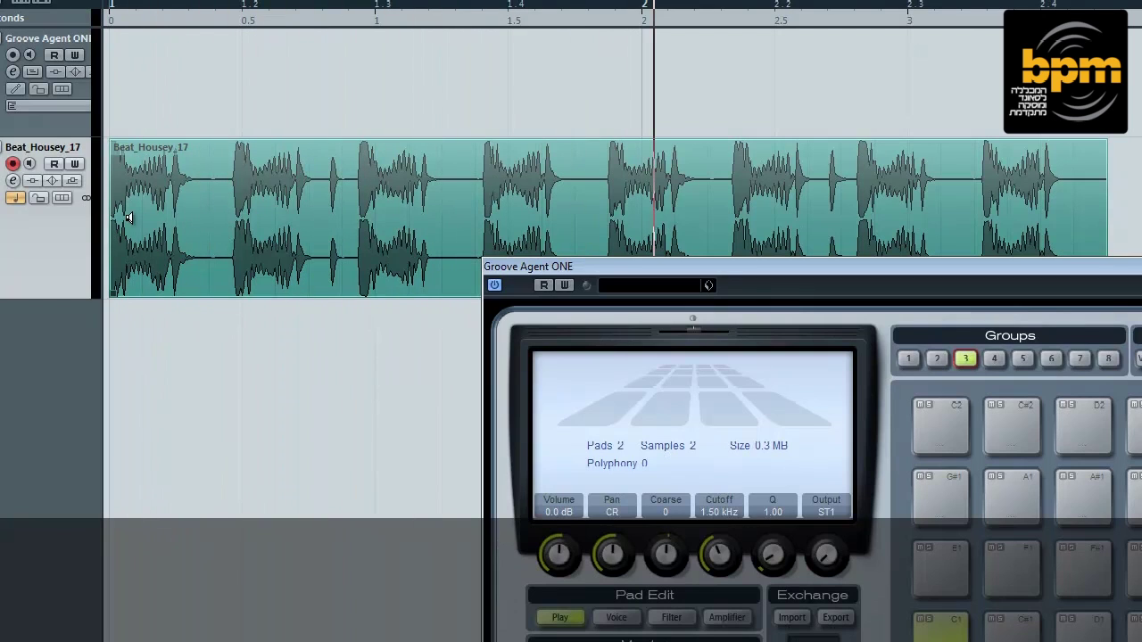
{"action": "left_click", "coordinate": [127, 217]}
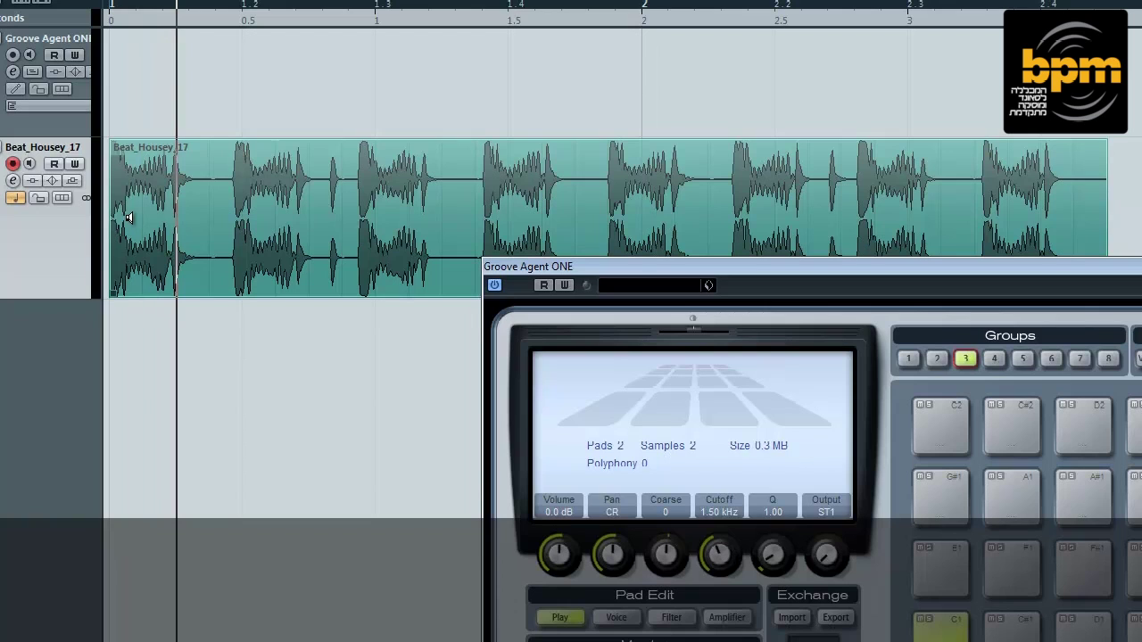
{"action": "left_click", "coordinate": [207, 227]}
{"action": "left_click", "coordinate": [230, 209]}
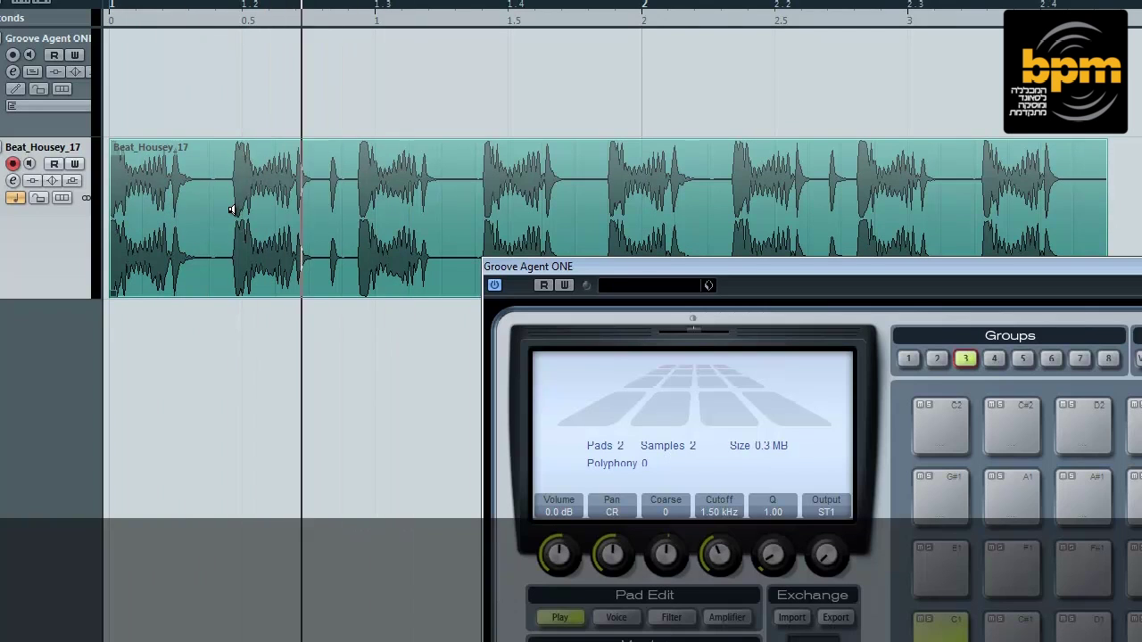
{"action": "left_click", "coordinate": [294, 211]}
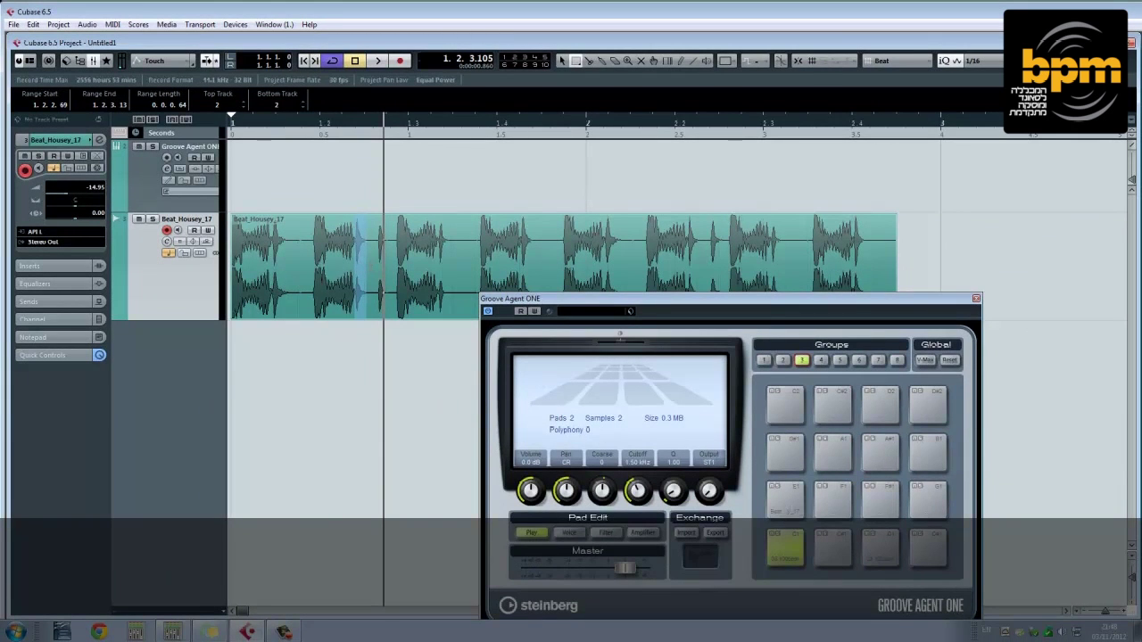
- Assign Beat_Housey_17's small hit before the third beat to pad F1 and the range 1.1.2.102 to 1.1.3.65 to pad G1
{"action": "left_click_drag", "start_coordinate": [375, 267], "coordinate": [385, 268]}
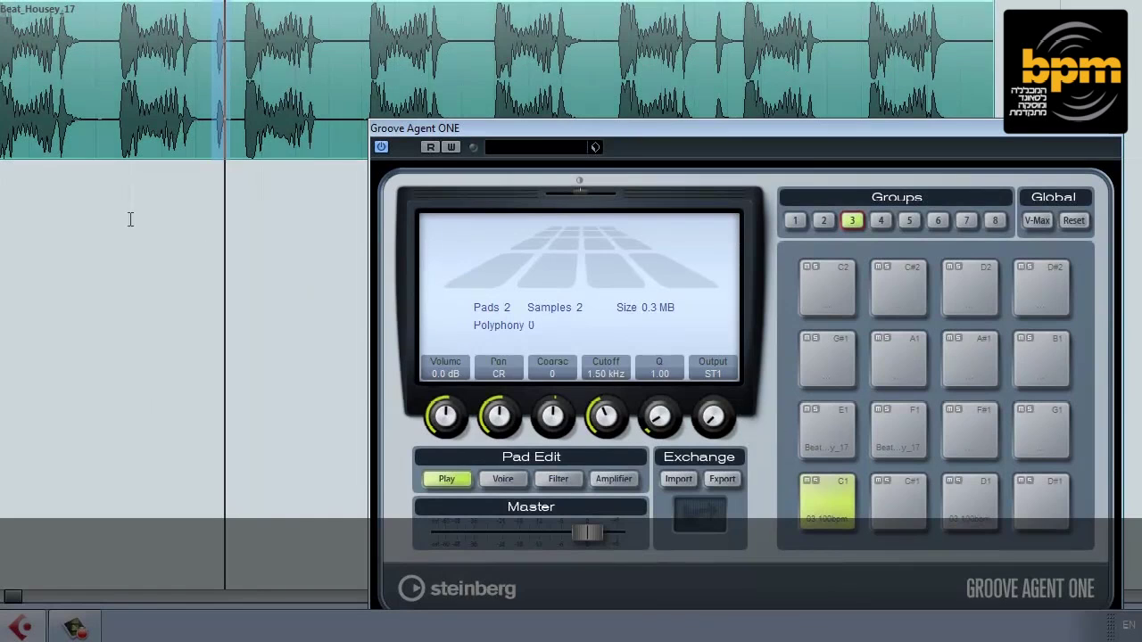
{"action": "left_click_drag", "start_coordinate": [57, 90], "coordinate": [997, 440]}
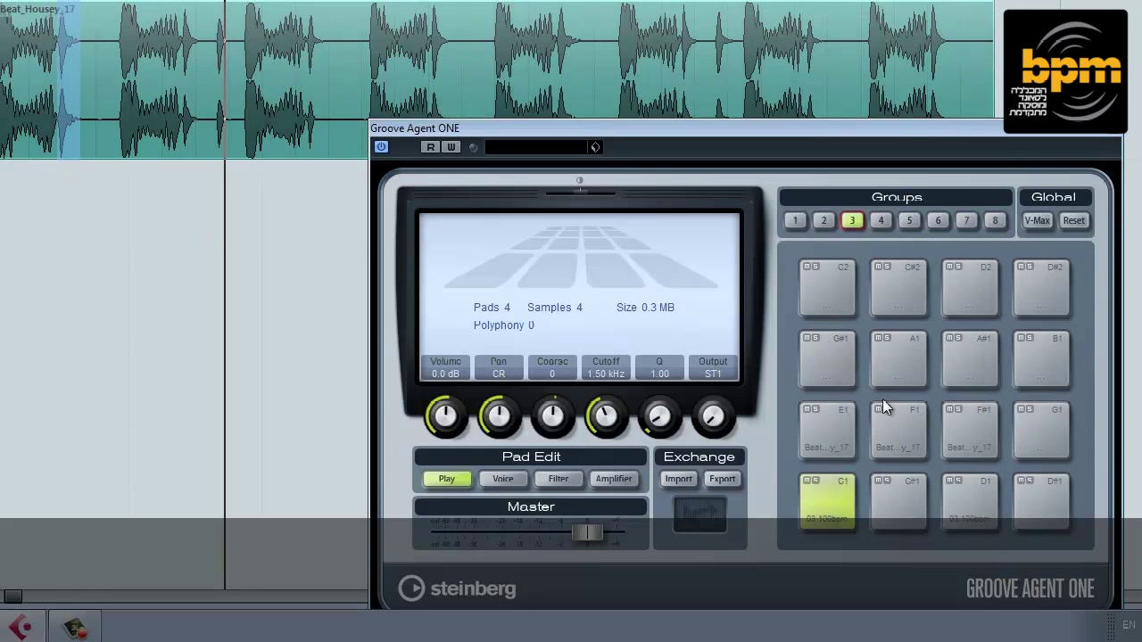
{"action": "left_click", "coordinate": [983, 434]}
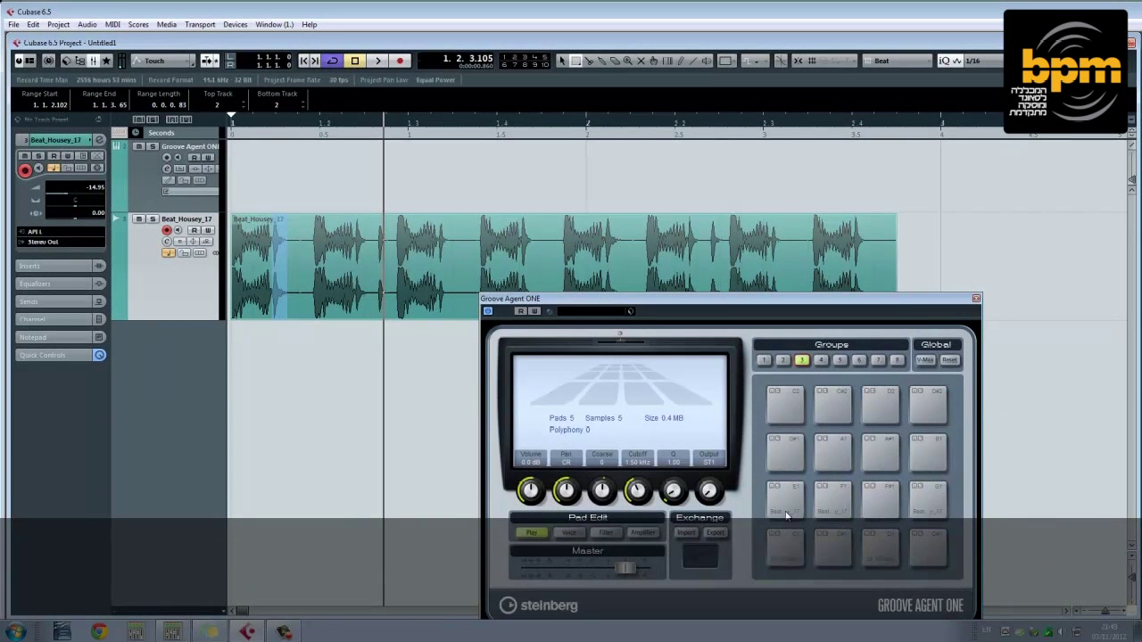
- Select the opening kick of Beat_Housey_17 from 1.1.1.0 to 1.1.2.98 and place it on pad A1
{"action": "left_click", "coordinate": [257, 267]}
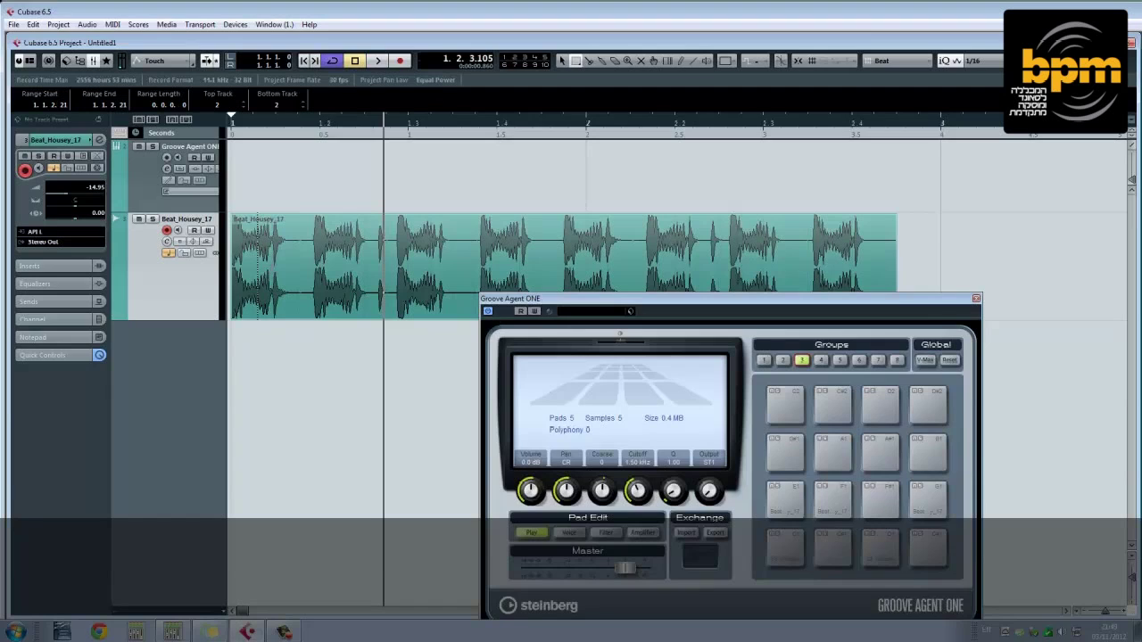
{"action": "left_click_drag", "start_coordinate": [270, 268], "coordinate": [908, 544]}
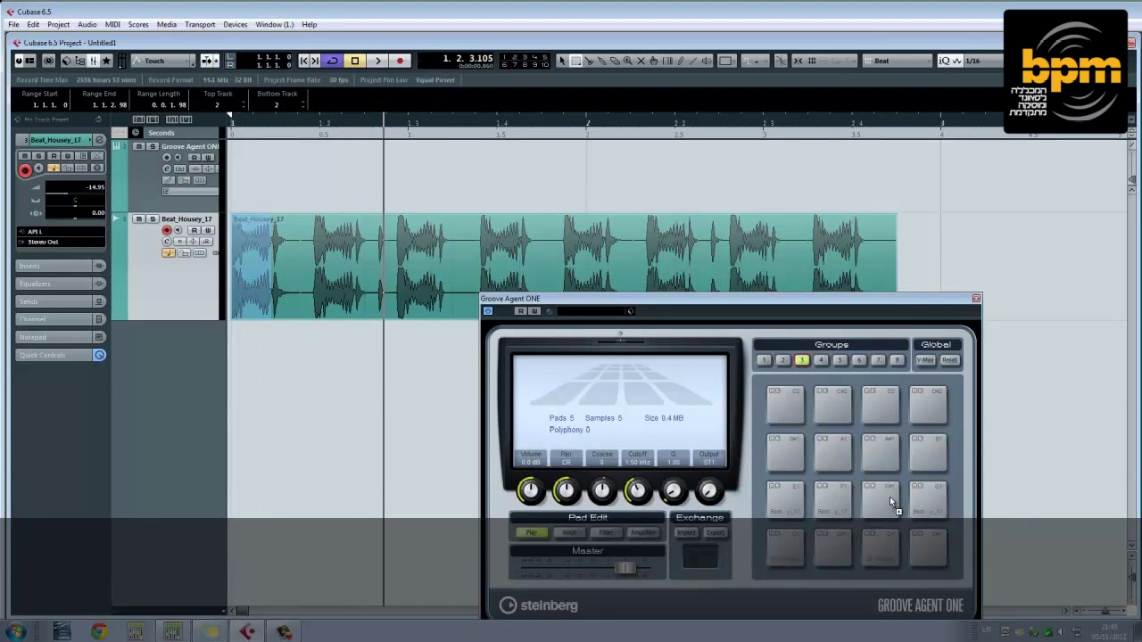
{"action": "left_click_drag", "start_coordinate": [790, 453], "coordinate": [841, 479]}
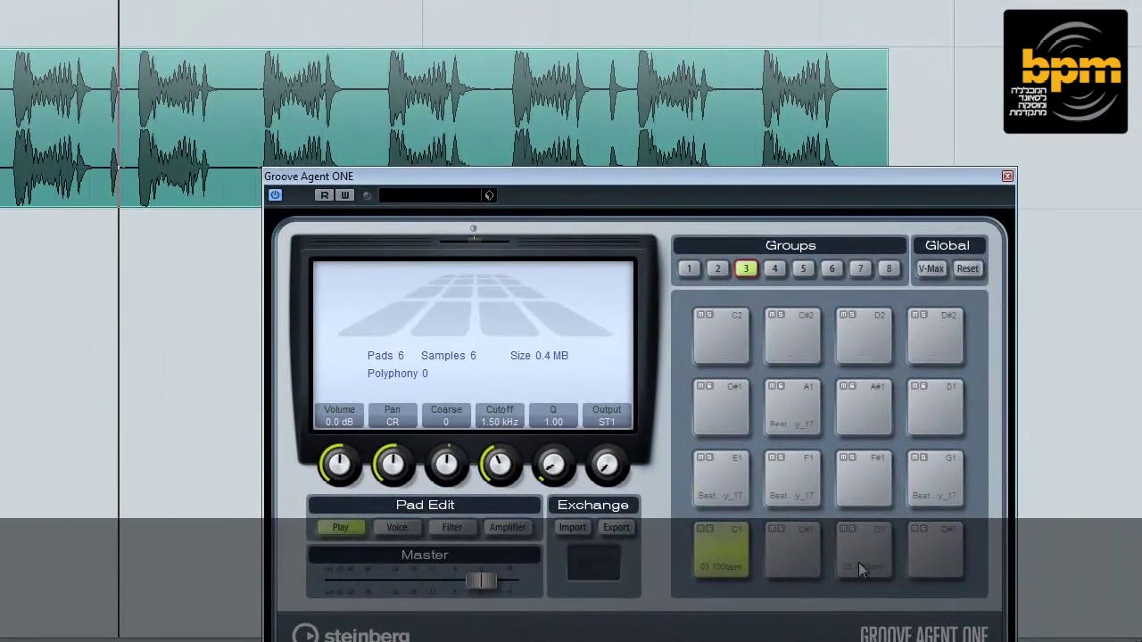
- Move the Groove Agent ONE window up so it is fully on screen and play pad D1
{"action": "left_click", "coordinate": [856, 556]}
{"action": "left_click_drag", "start_coordinate": [783, 178], "coordinate": [716, 45]}
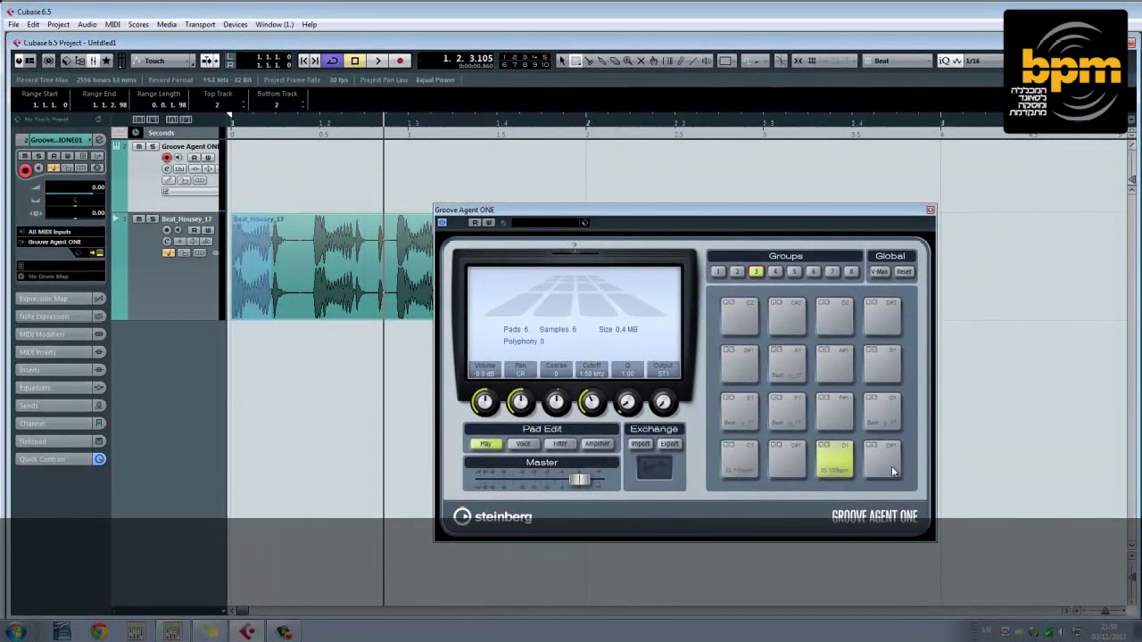
{"action": "left_click", "coordinate": [846, 451]}
- Trim the end of pad D1's sample to a bit over a third of its length in the Voice settings and audition it
{"action": "left_click", "coordinate": [525, 445]}
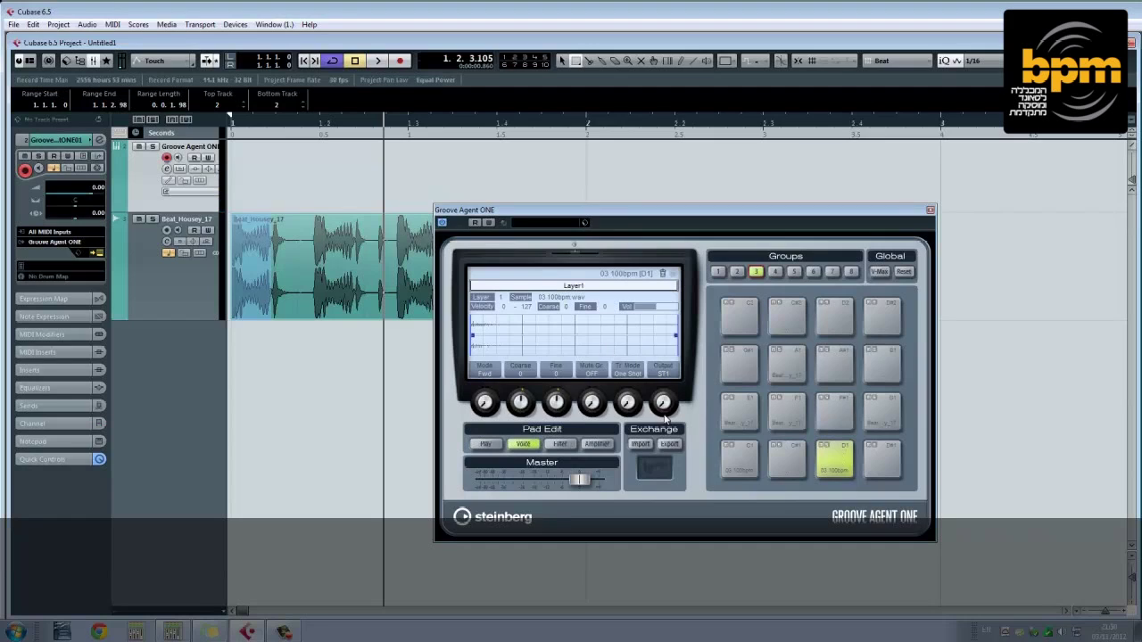
{"action": "left_click", "coordinate": [847, 458]}
{"action": "left_click_drag", "start_coordinate": [677, 335], "coordinate": [549, 344]}
{"action": "left_click", "coordinate": [830, 456]}
{"action": "left_click", "coordinate": [834, 455]}
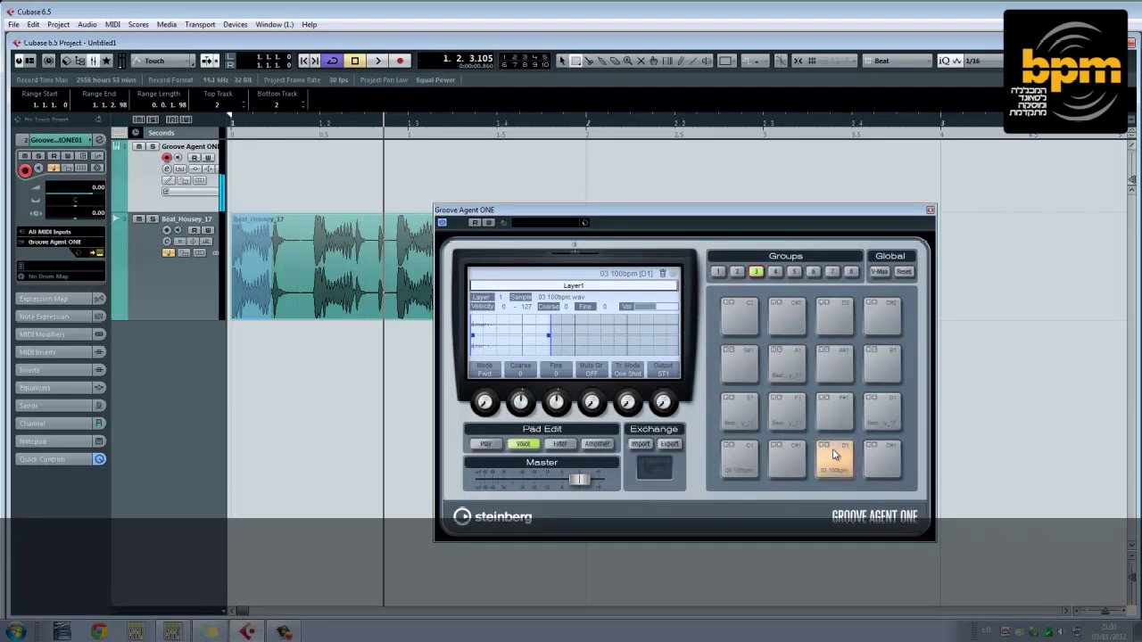
{"action": "left_click", "coordinate": [834, 455]}
{"action": "left_click", "coordinate": [834, 455]}
{"action": "left_click", "coordinate": [835, 455]}
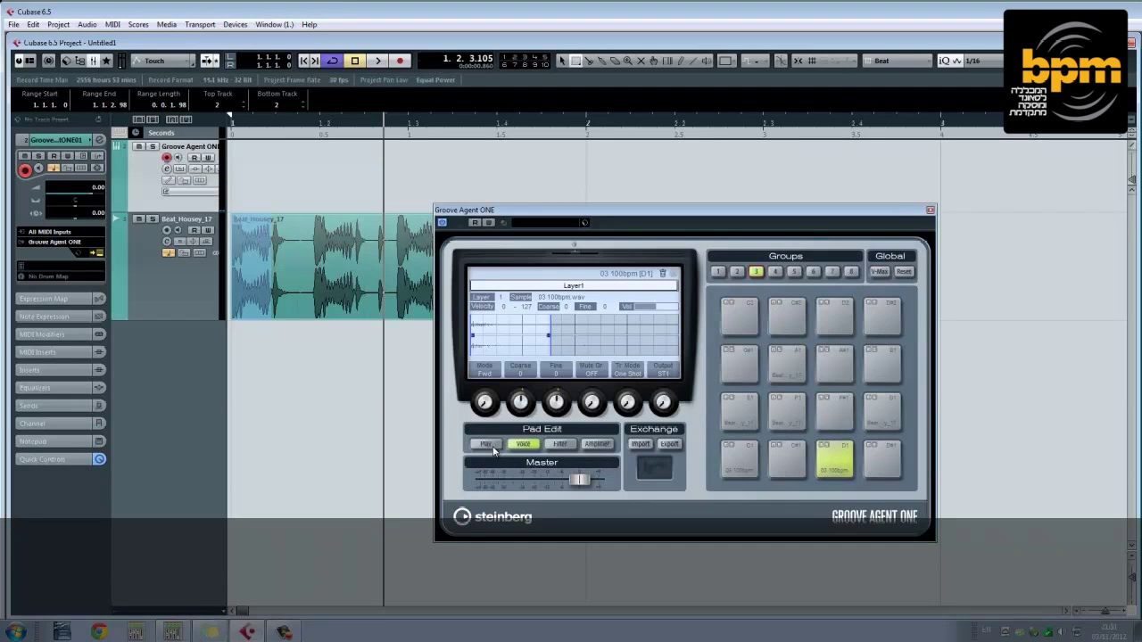
- Set the playback mode of pad D1's sample to Rev in the Voice settings
{"action": "left_click", "coordinate": [493, 448]}
{"action": "left_click", "coordinate": [525, 446]}
{"action": "left_click_drag", "start_coordinate": [499, 404], "coordinate": [521, 290]}
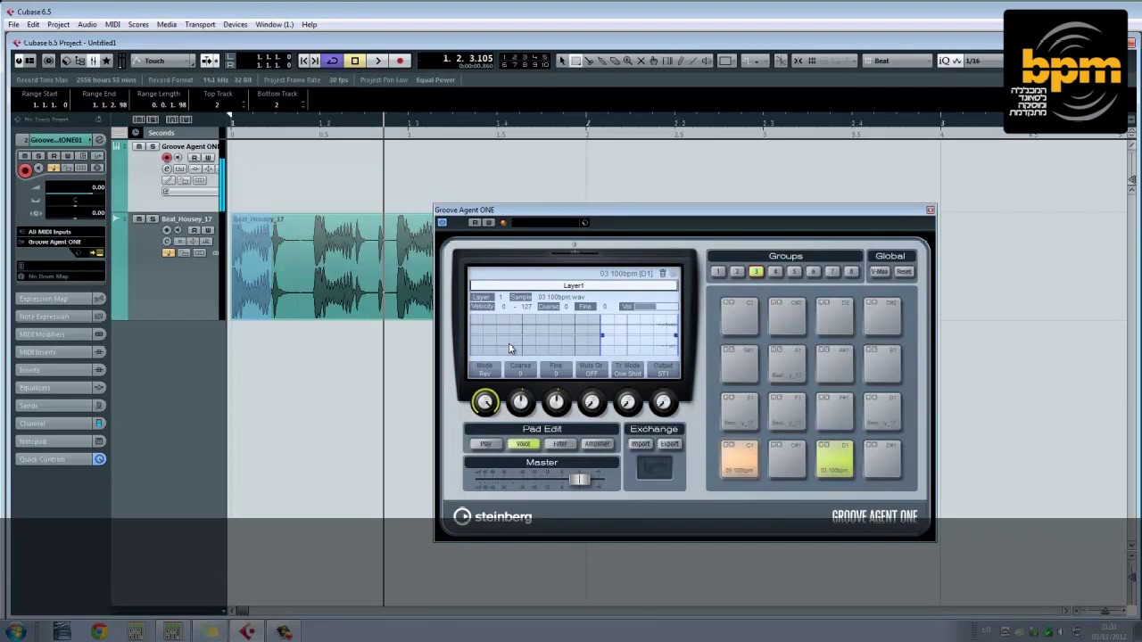
- Trim the start and end of pad C1's sample tightly around its hit
{"action": "left_click", "coordinate": [752, 463]}
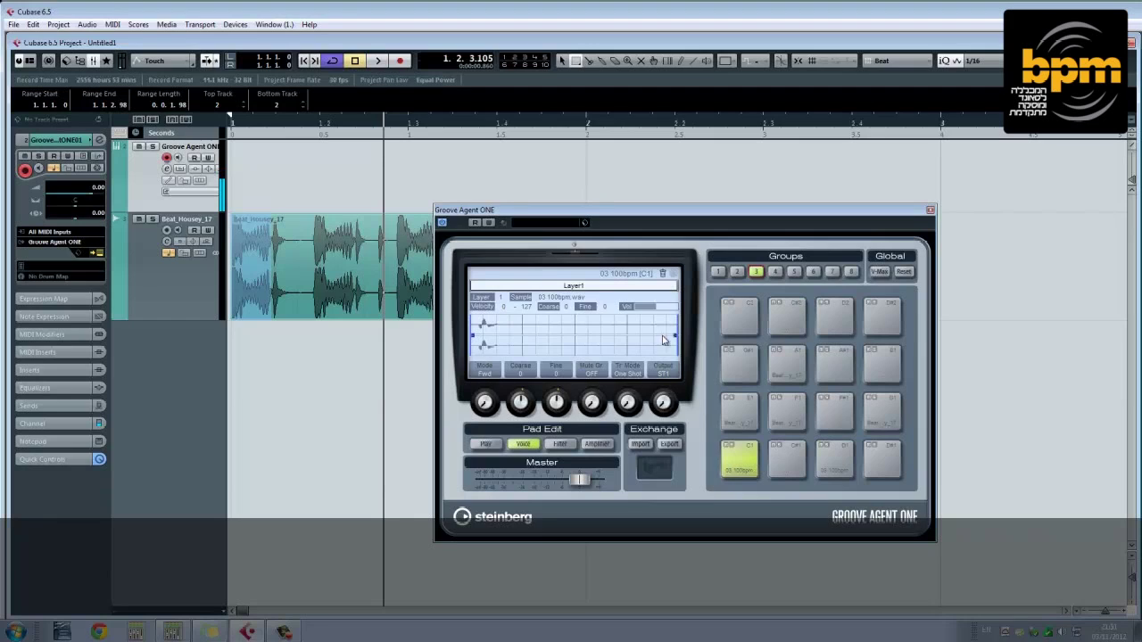
{"action": "mouse_move", "coordinate": [673, 334]}
{"action": "left_mouse_down"}
{"action": "mouse_move", "coordinate": [500, 339]}
{"action": "mouse_move", "coordinate": [521, 336]}
{"action": "left_mouse_up"}
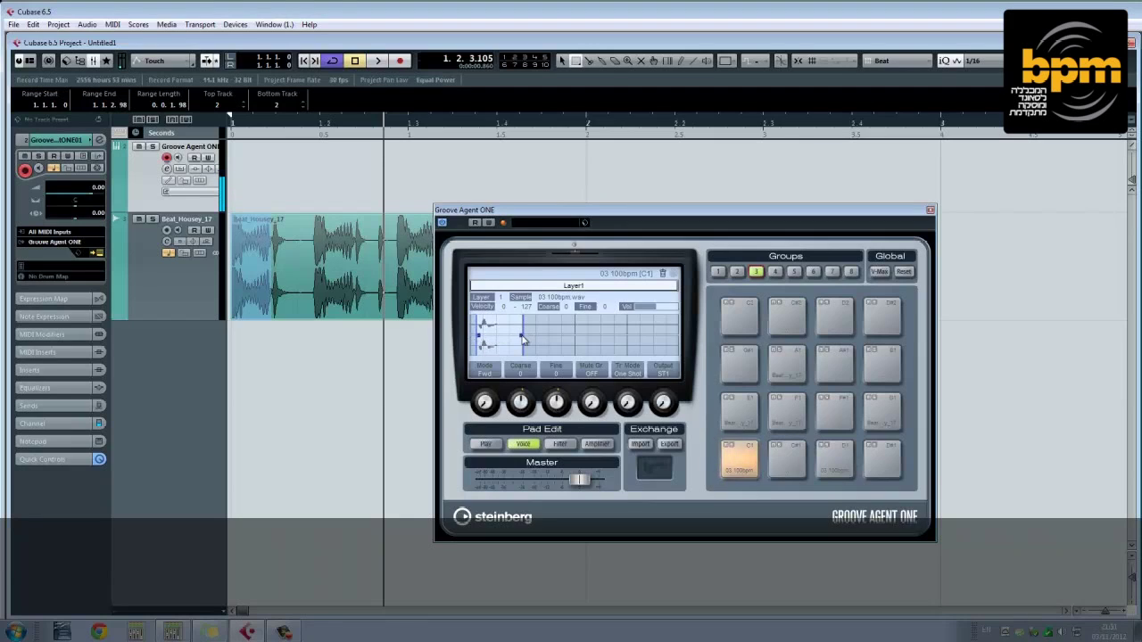
{"action": "left_click_drag", "start_coordinate": [524, 339], "coordinate": [500, 344]}
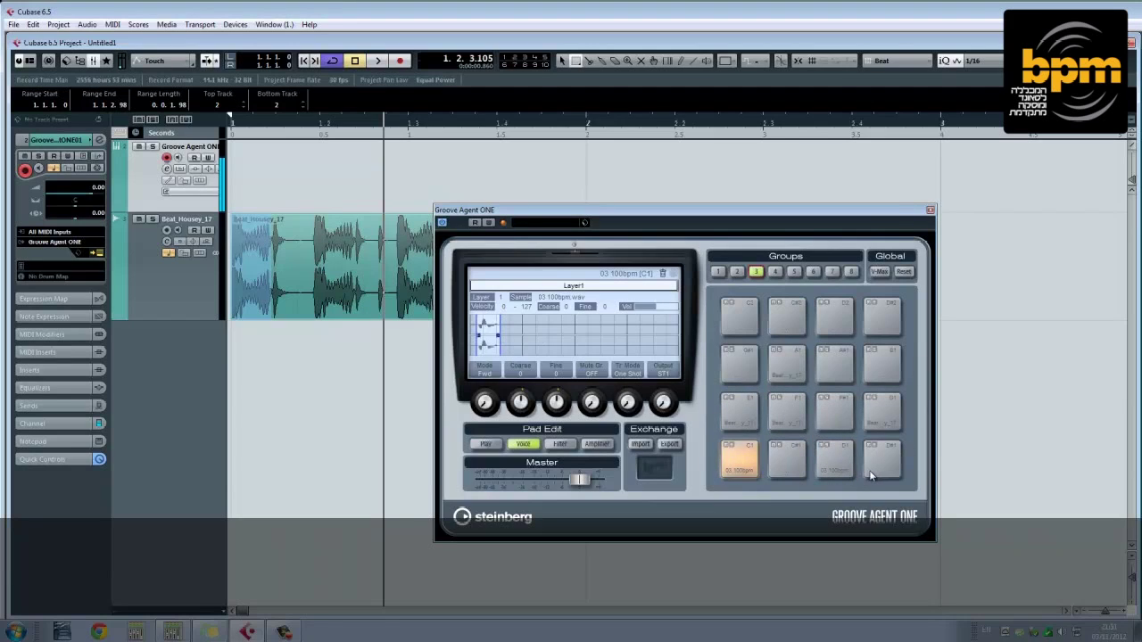
- Return to the Play pad settings and remove the Beat_Housey_17 audio track from the project
{"action": "left_click", "coordinate": [485, 443]}
{"action": "left_click", "coordinate": [153, 284]}
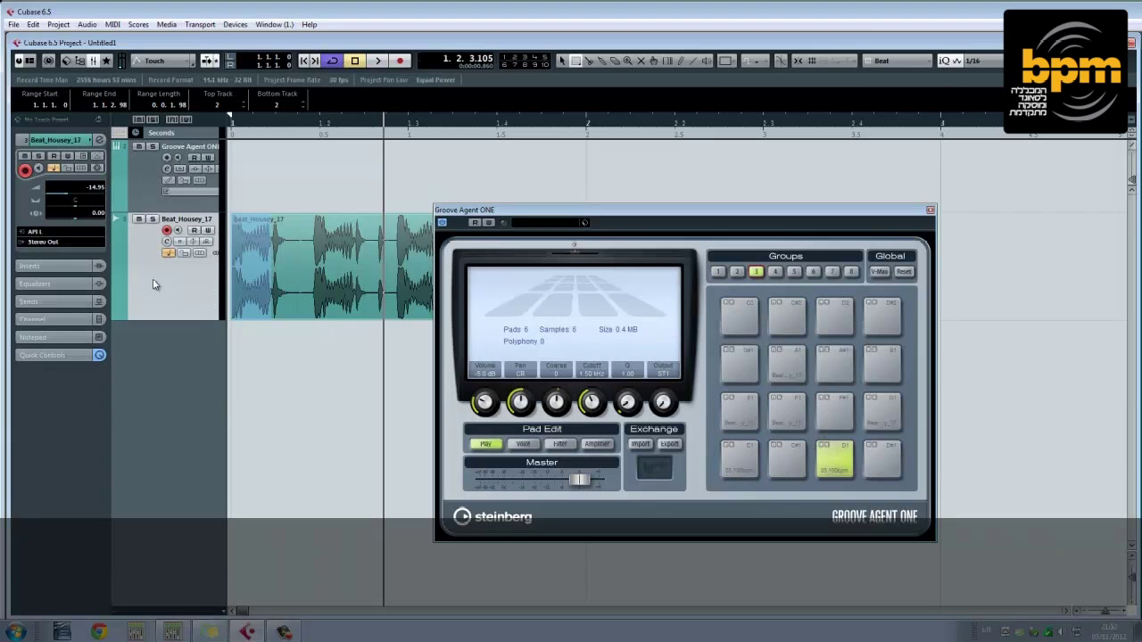
{"action": "key", "text": "Delete"}
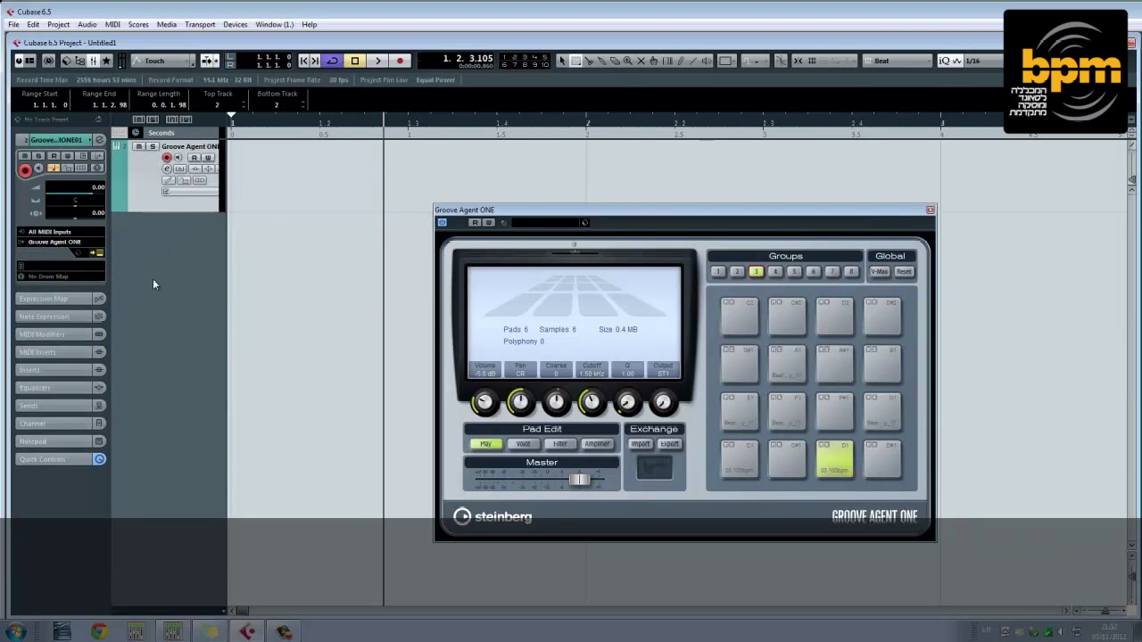
- Rename the Groove Agent ONE instrument track as Beat
{"action": "double_click", "coordinate": [203, 154]}
{"action": "type", "text": "Beat"}
{"action": "key", "text": "Return"}
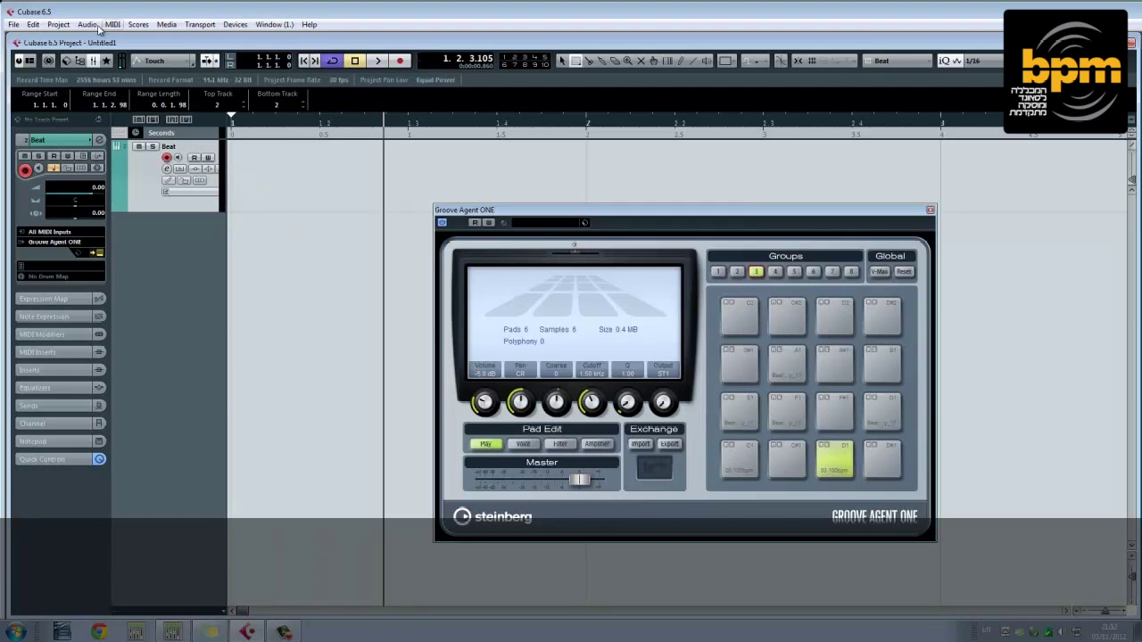
- Measure the intended tempo by tapping it in the Beat Calculator, and close the calculator
{"action": "left_click", "coordinate": [58, 24]}
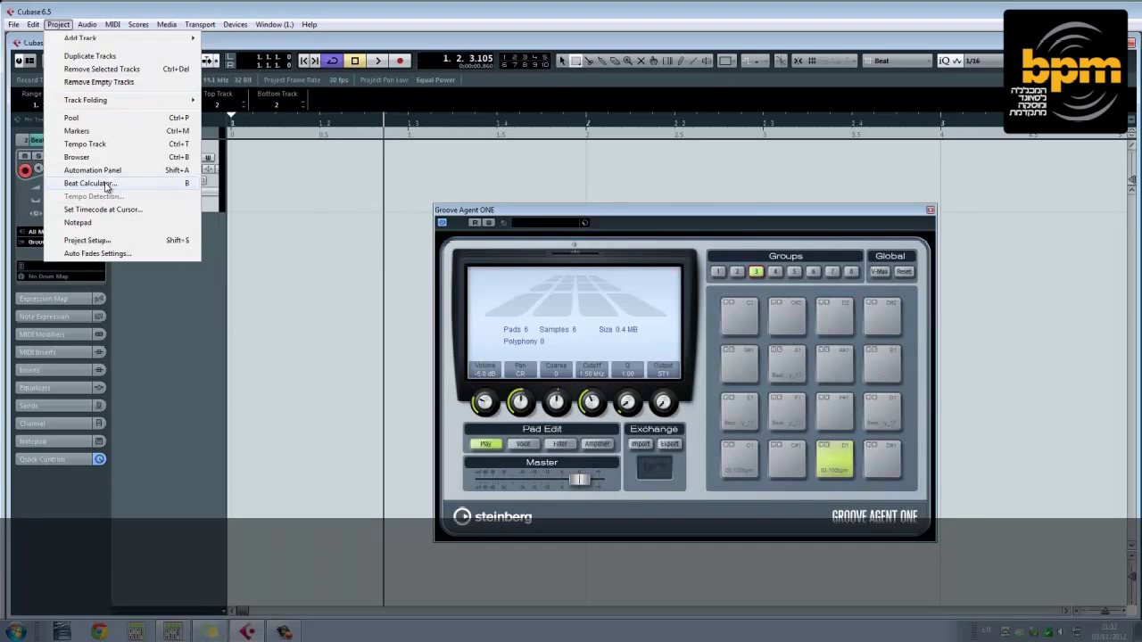
{"action": "left_click", "coordinate": [89, 183]}
{"action": "left_click_drag", "start_coordinate": [324, 192], "coordinate": [275, 193]}
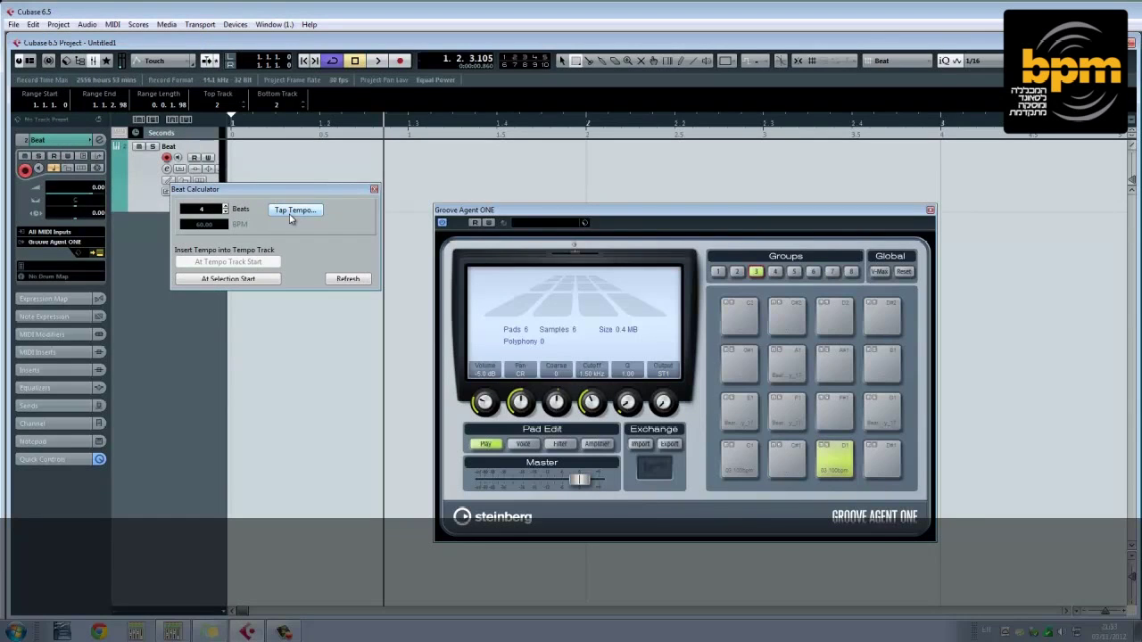
{"action": "left_click", "coordinate": [305, 212]}
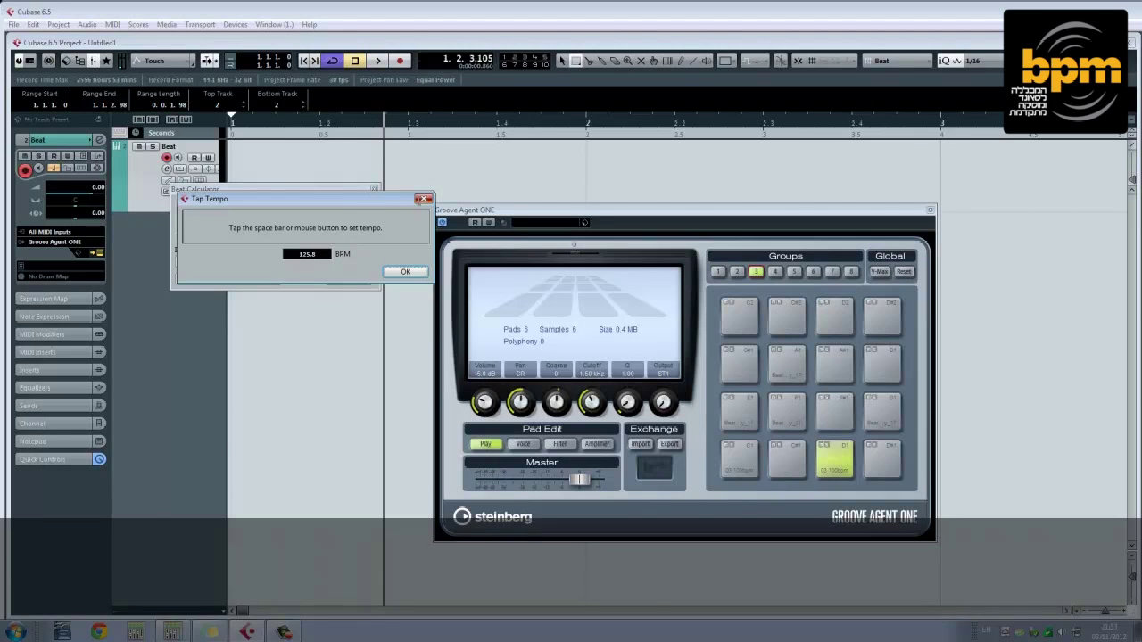
{"action": "left_click", "coordinate": [424, 198]}
{"action": "left_click", "coordinate": [374, 189]}
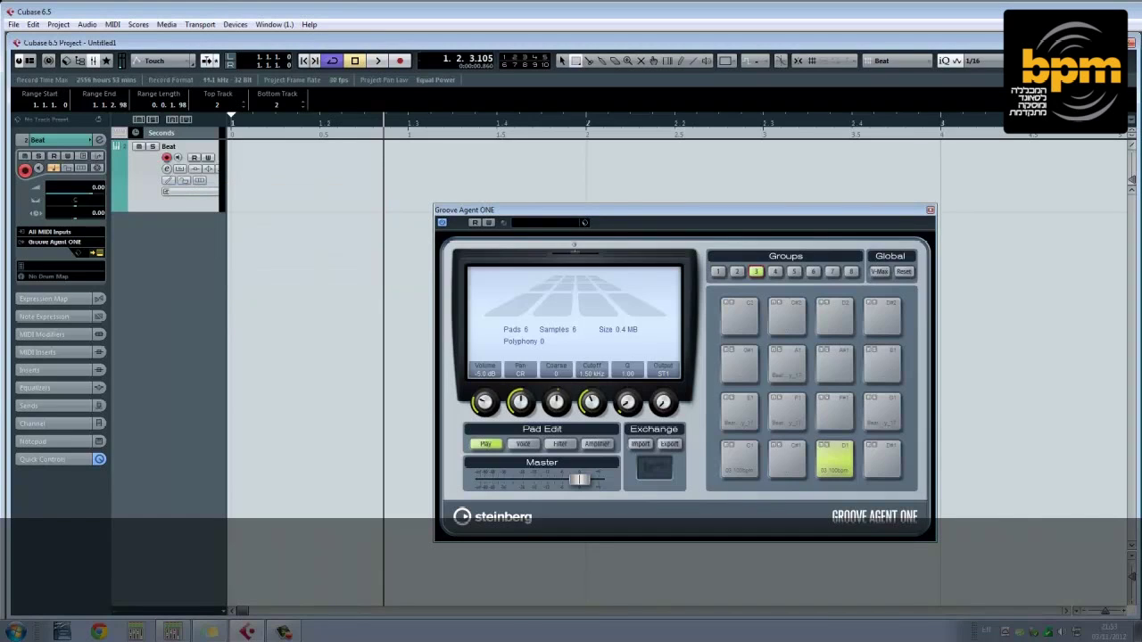
- Show the Transport panel and set the project to a fixed tempo of 126 BPM
{"action": "key", "text": "F2"}
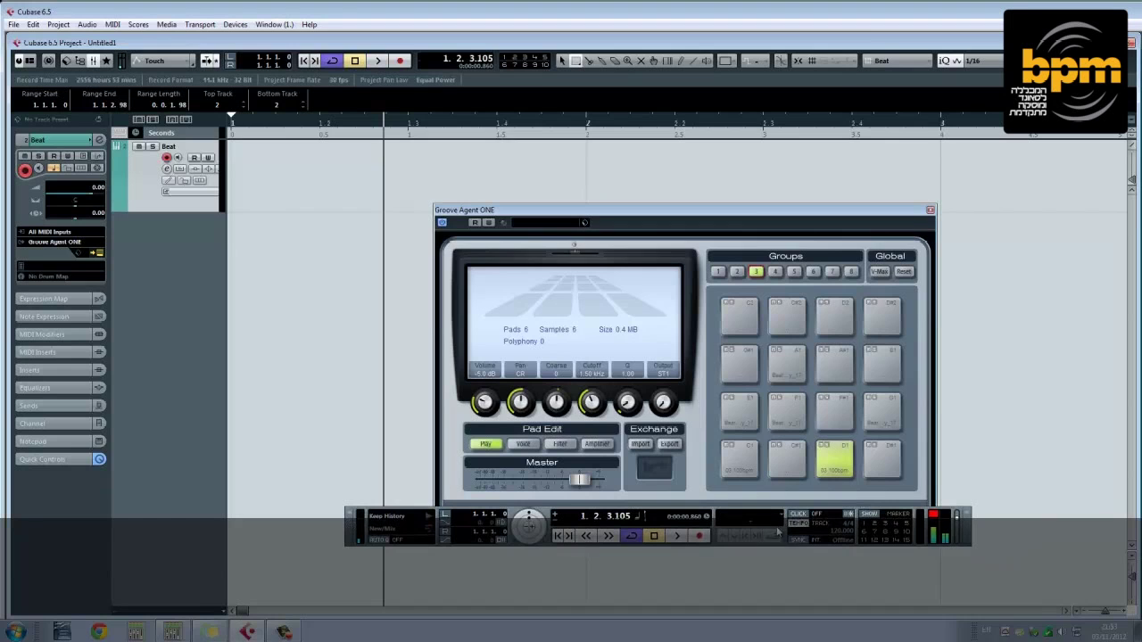
{"action": "left_click", "coordinate": [797, 523]}
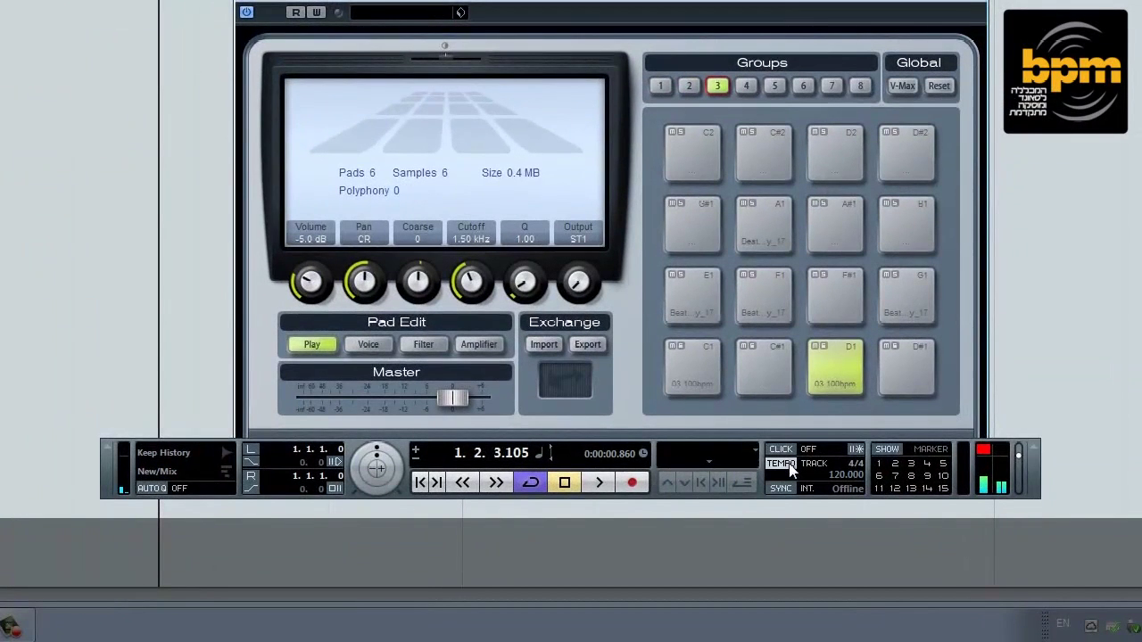
{"action": "scroll", "coordinate": [843, 483], "scroll_direction": "up", "scroll_amount": 2}
{"action": "scroll", "coordinate": [843, 484], "scroll_direction": "up", "scroll_amount": 4}
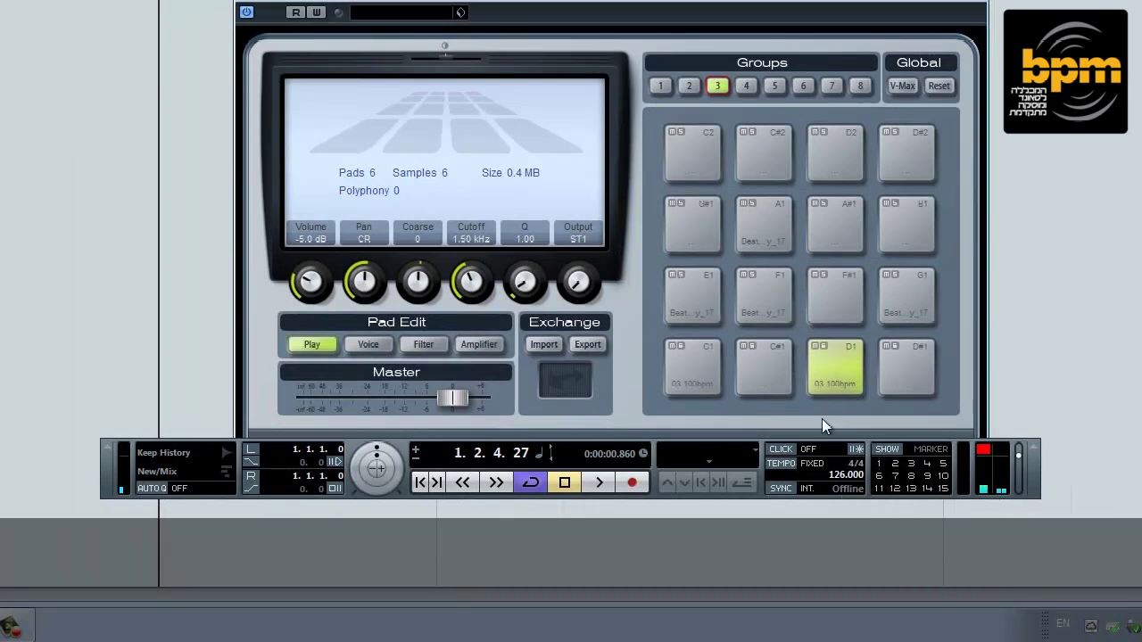
- Turn on the metronome click and run playback to rehearse the beat on the pads
{"action": "left_click", "coordinate": [781, 450]}
{"action": "key", "text": "space"}
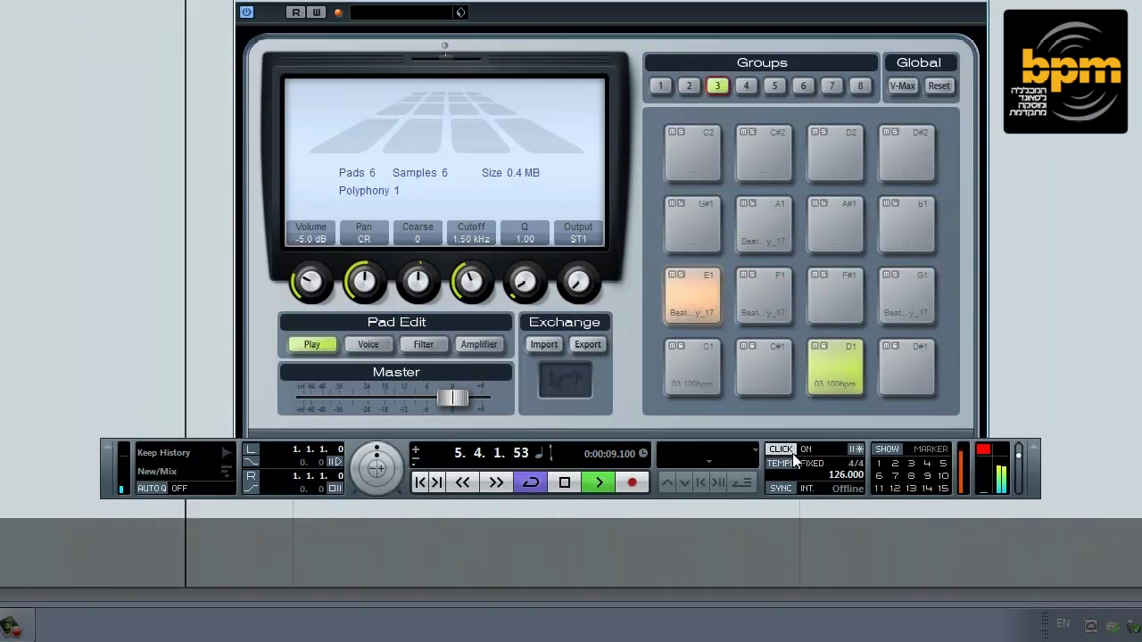
{"action": "key", "text": "space"}
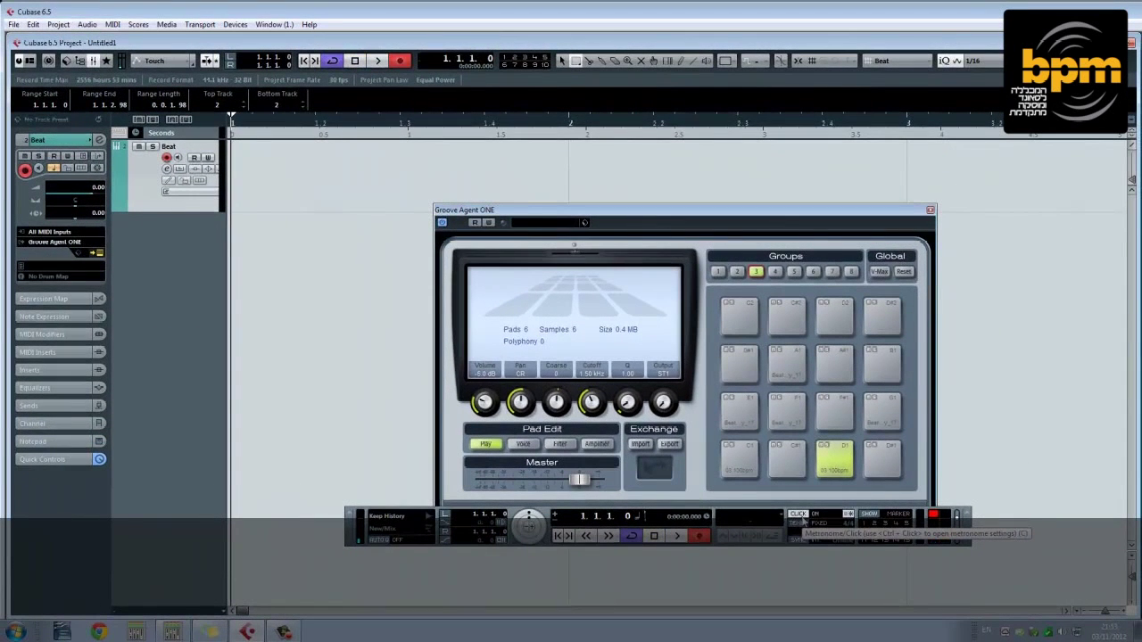
- Record a four-bar MIDI beat from bar 1 on the Beat track and close the Groove Agent ONE window
{"action": "key", "text": "KP_Multiply"}
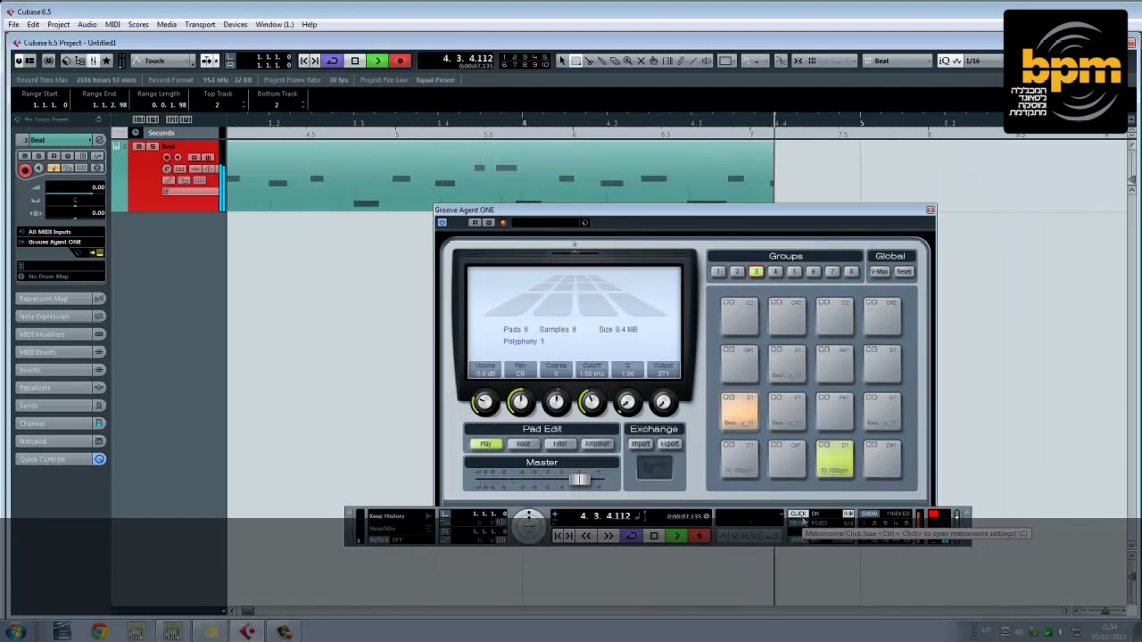
{"action": "key", "text": "space"}
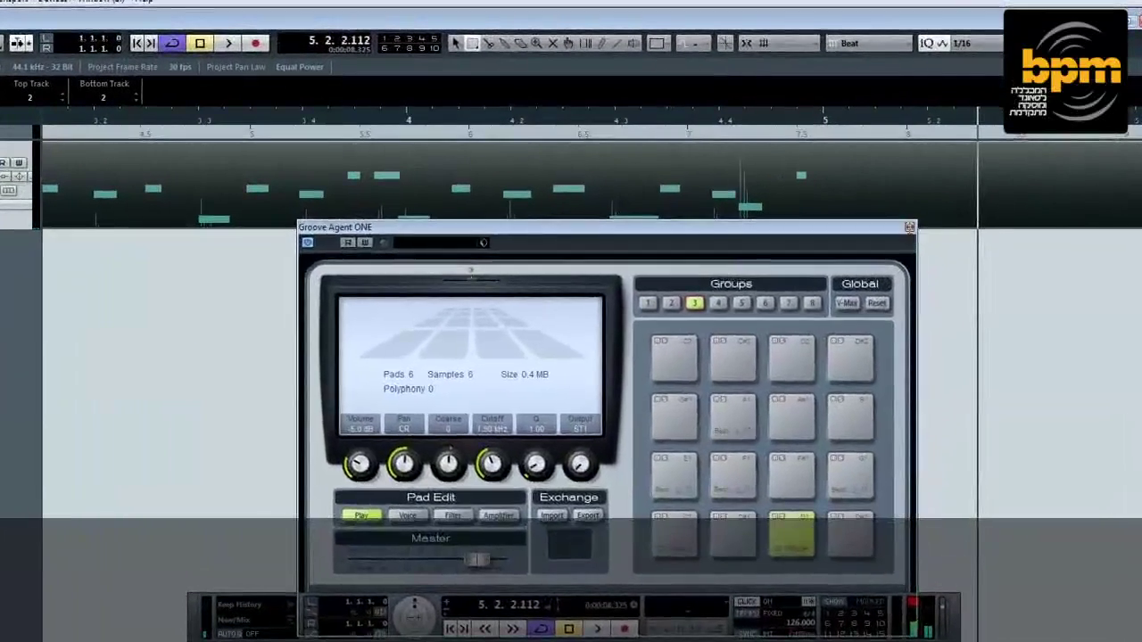
{"action": "key", "text": "Escape"}
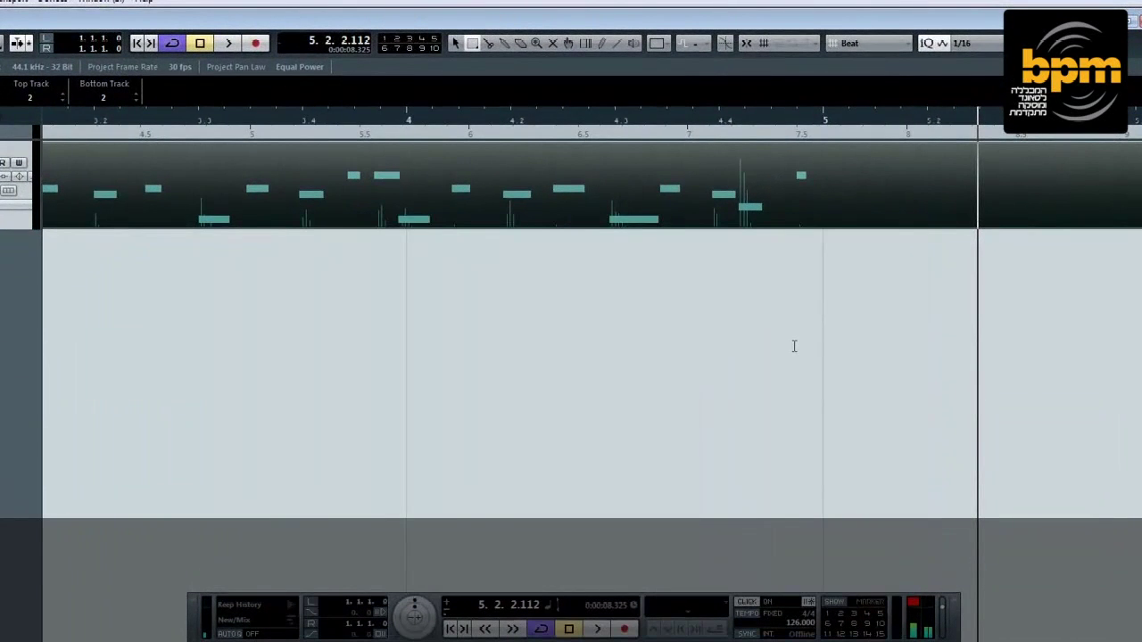
- Trim the recorded Beat part and the cycle range to bars 1 through 4 and open the part in the Key Editor
{"action": "key", "text": "g"}
{"action": "key", "text": "g"}
{"action": "key", "text": "g"}
{"action": "key", "text": "g"}
{"action": "key", "text": "g"}
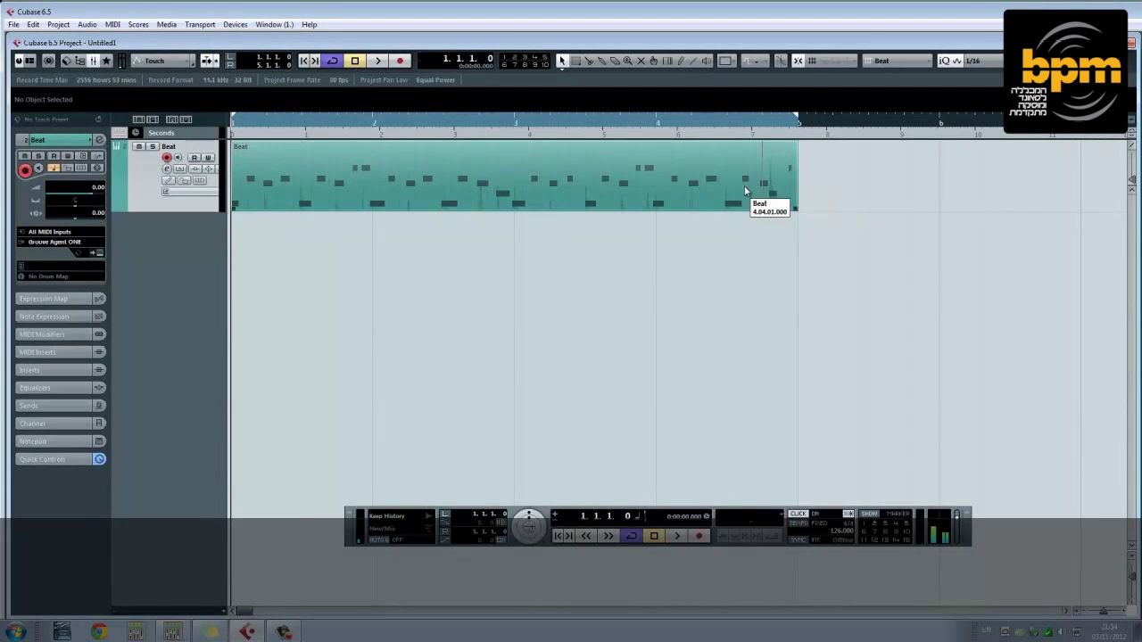
{"action": "double_click", "coordinate": [579, 193]}
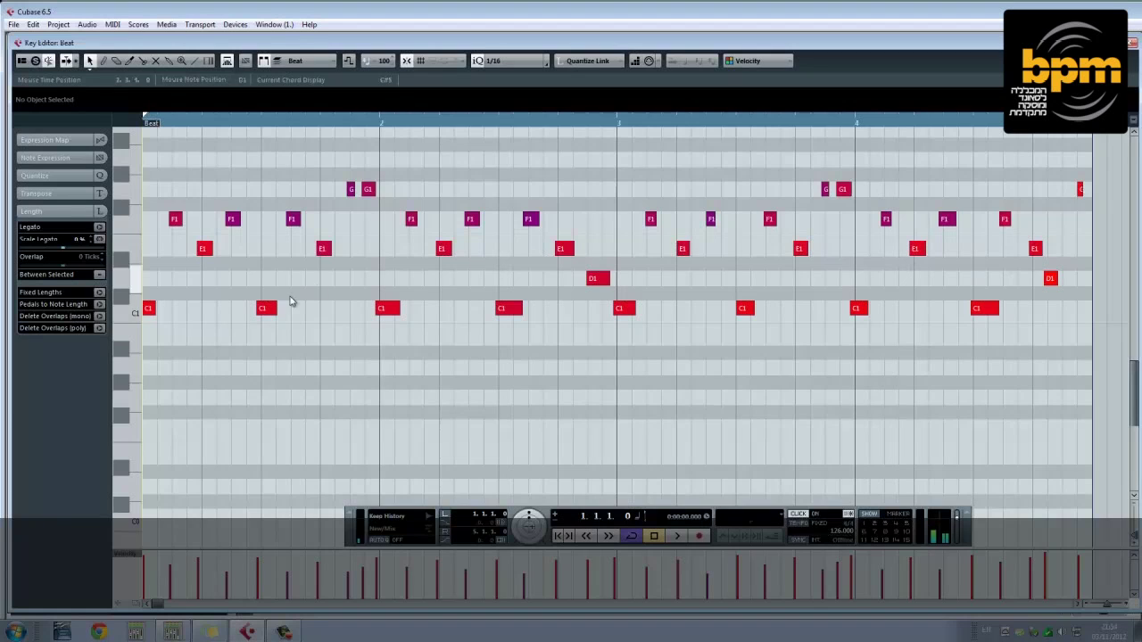
- Quantize all notes of the Beat part to 1/16 with iterative quantize off and play the part back
{"action": "scroll", "coordinate": [506, 70], "scroll_direction": "up", "scroll_amount": 3}
{"action": "scroll", "coordinate": [506, 69], "scroll_direction": "down", "scroll_amount": 1}
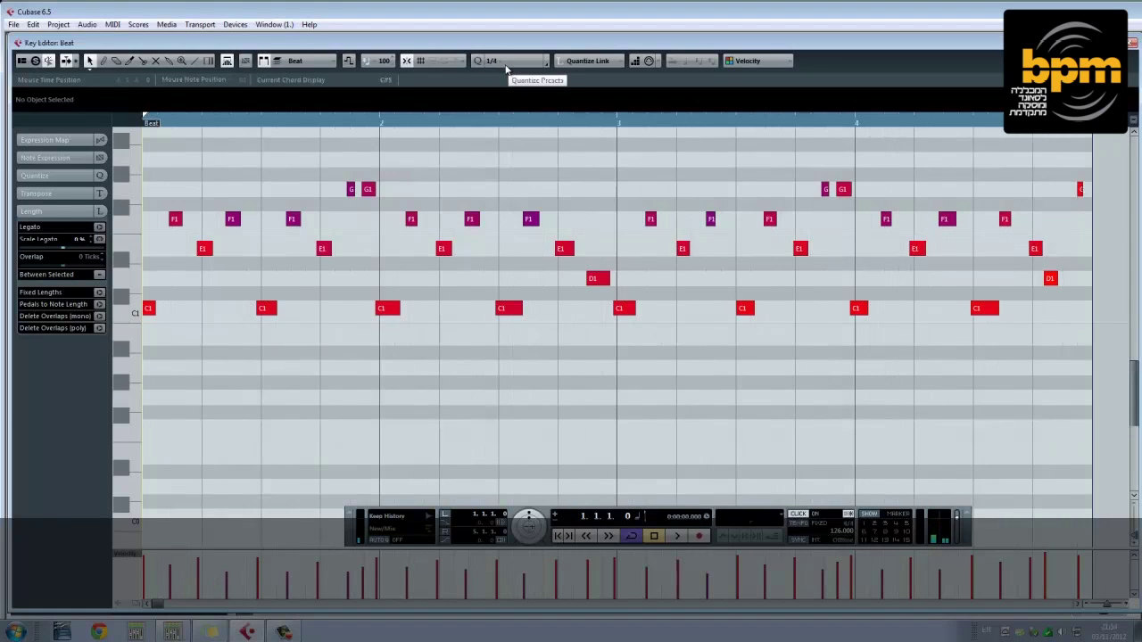
{"action": "scroll", "coordinate": [506, 70], "scroll_direction": "down", "scroll_amount": 2}
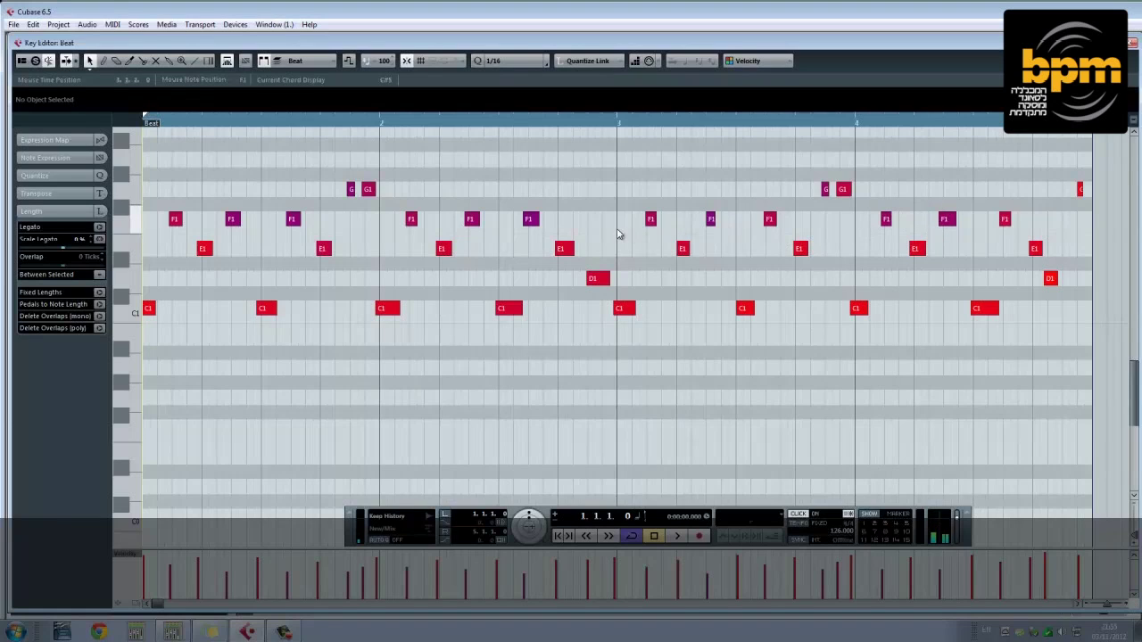
{"action": "left_click", "coordinate": [89, 177]}
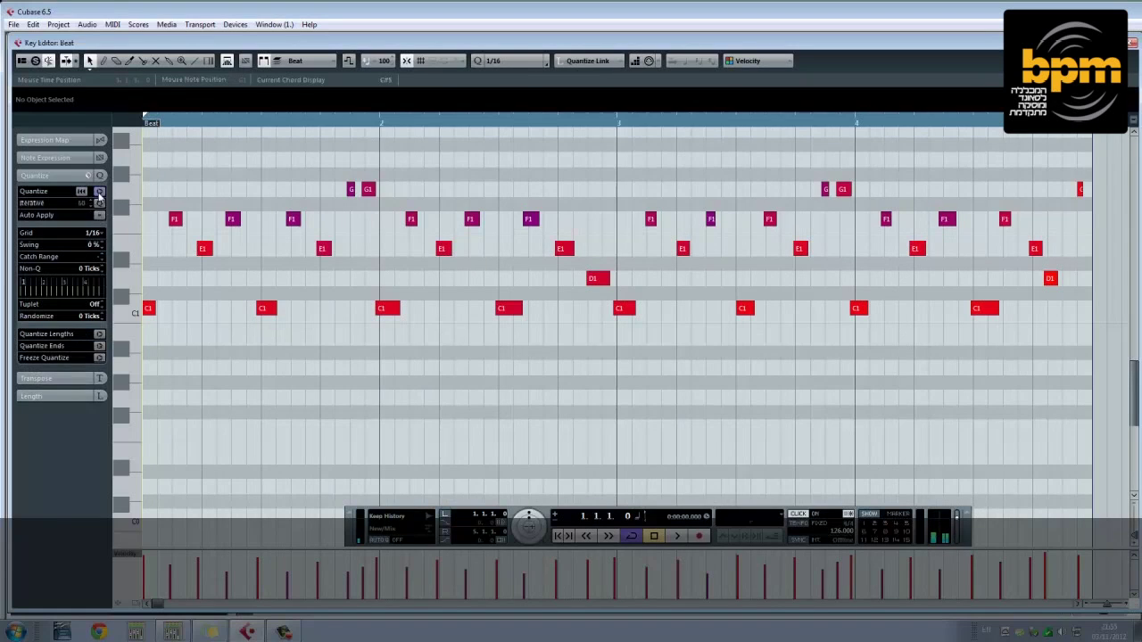
{"action": "left_click", "coordinate": [502, 122]}
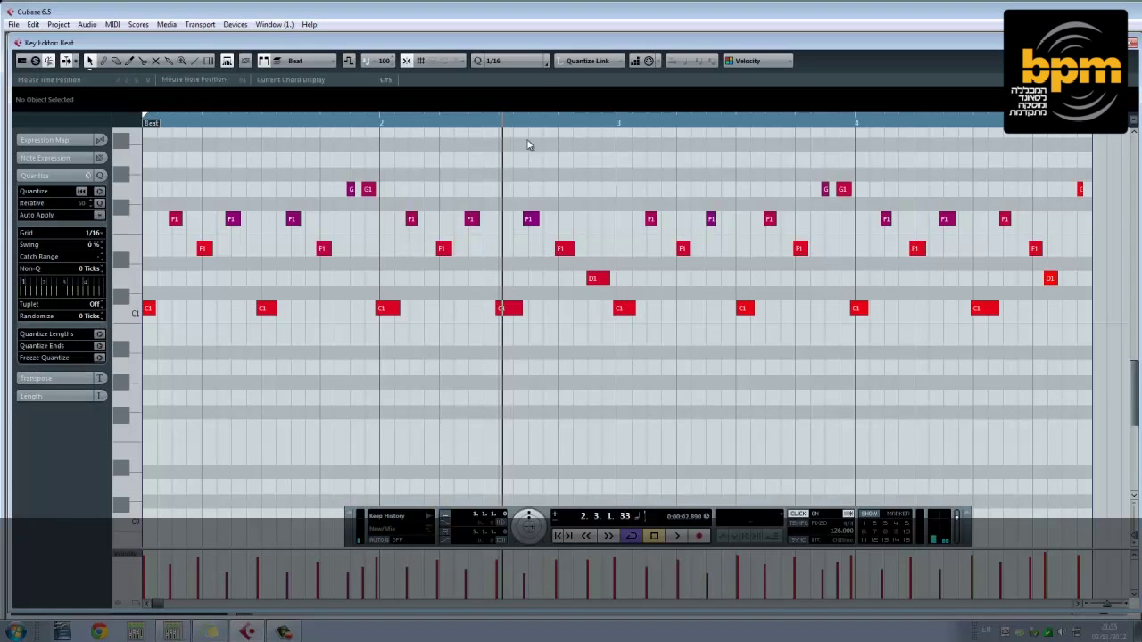
{"action": "scroll", "coordinate": [466, 301], "scroll_direction": "down", "scroll_amount": 2}
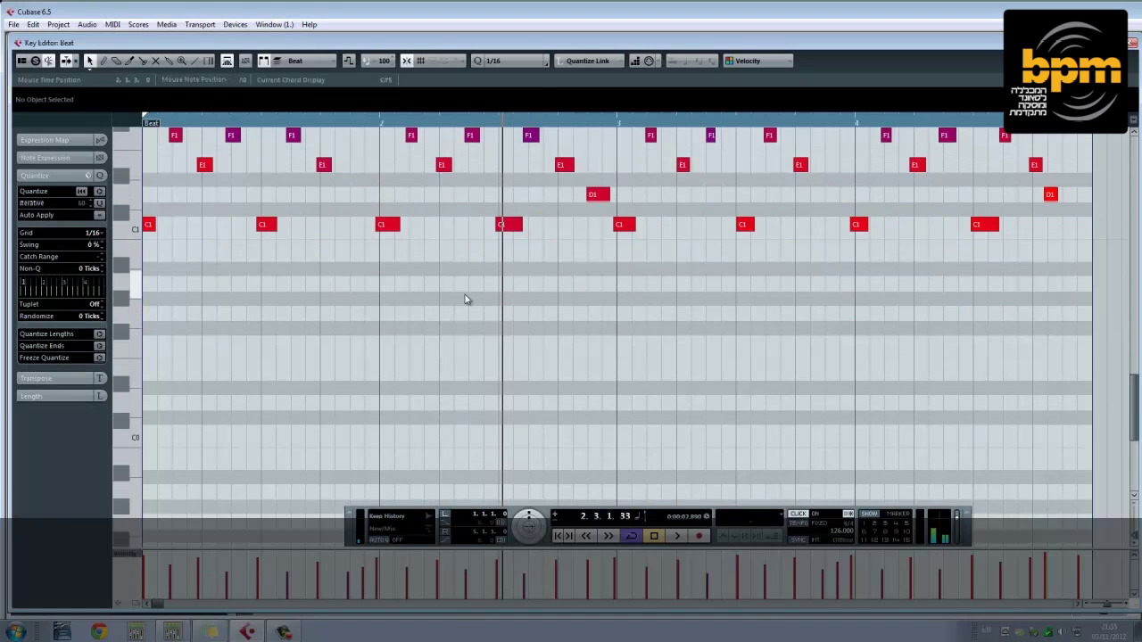
{"action": "scroll", "coordinate": [479, 268], "scroll_direction": "up", "scroll_amount": 2}
{"action": "key", "text": "q"}
{"action": "key", "text": "space"}
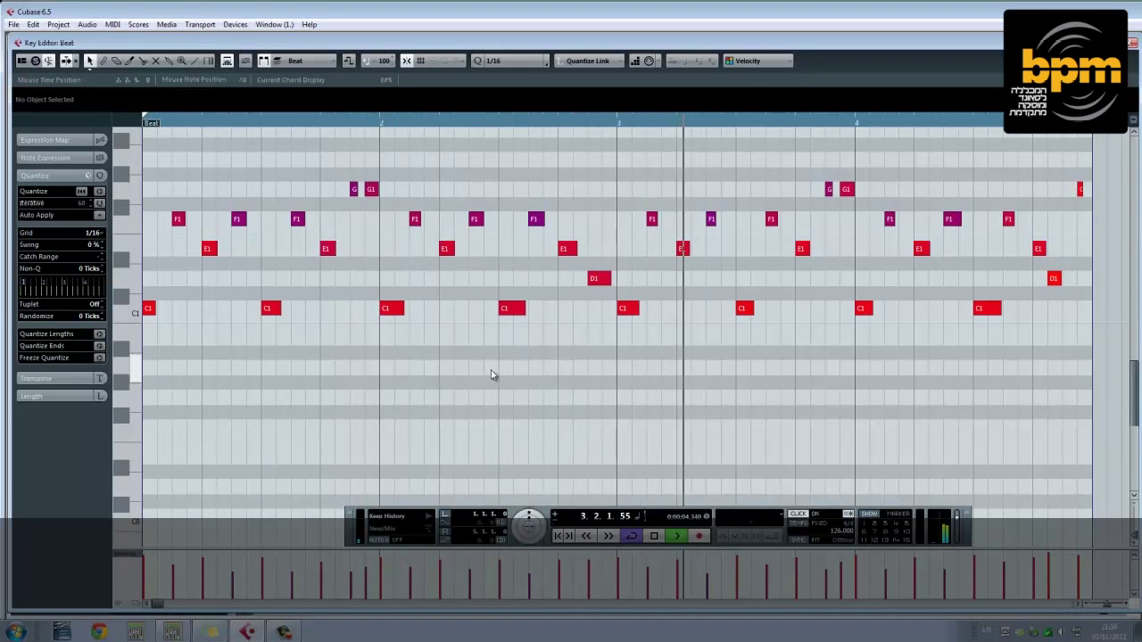
- Extend the D1 note in bar 2 to the start of bar 3 and lengthen the last D1 note in bar 4
{"action": "left_click_drag", "start_coordinate": [611, 279], "coordinate": [613, 281]}
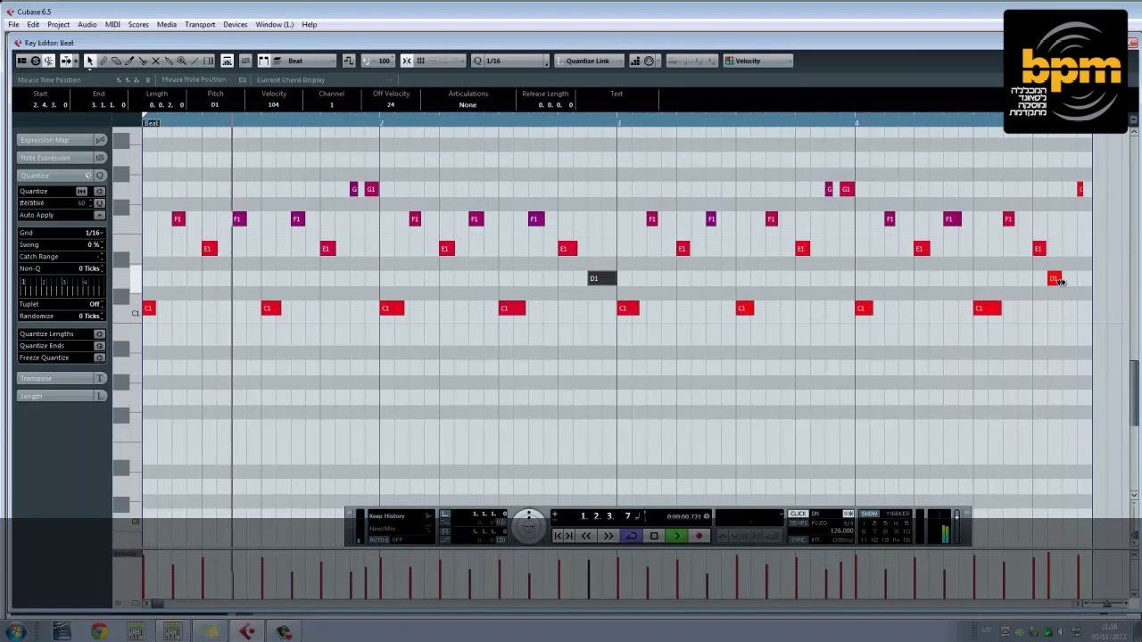
{"action": "left_click_drag", "start_coordinate": [1059, 278], "coordinate": [1071, 313]}
{"action": "left_click", "coordinate": [1067, 357]}
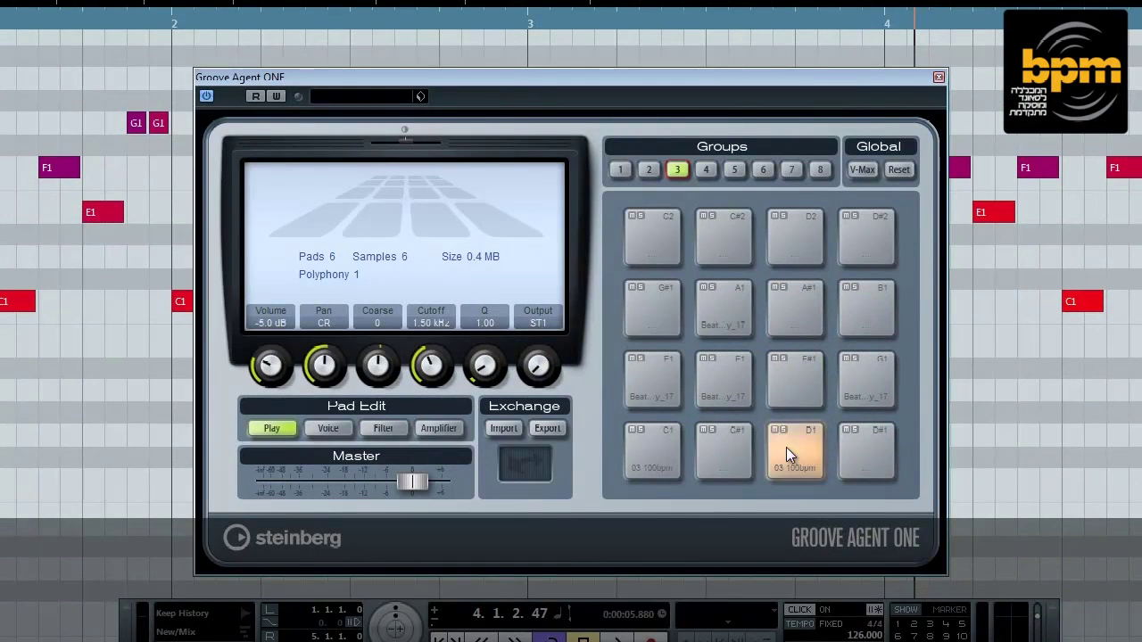
- Select pad D1 in Groove Agent ONE and lower the coarse tuning of its sample in the Voice settings
{"action": "left_click", "coordinate": [785, 447]}
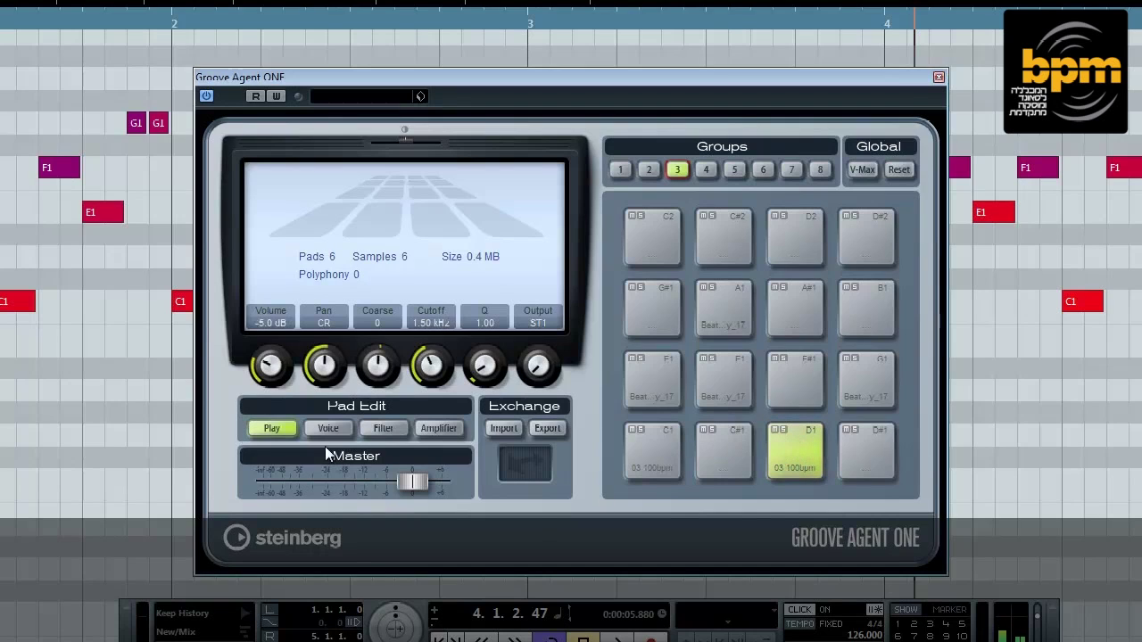
{"action": "left_click", "coordinate": [340, 430]}
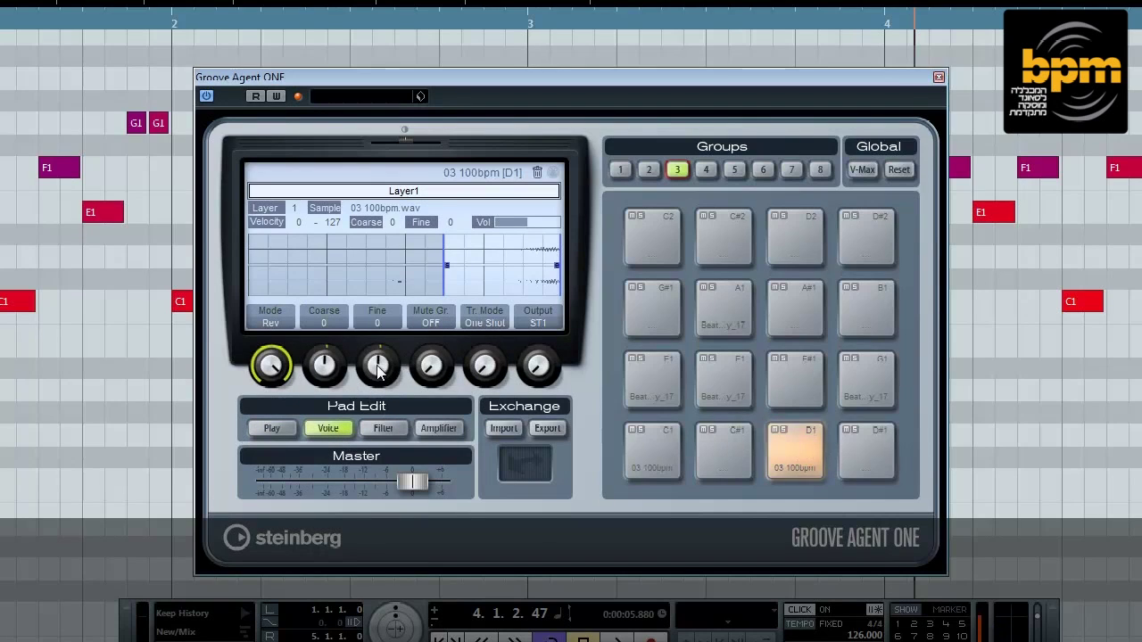
{"action": "left_click_drag", "start_coordinate": [326, 366], "coordinate": [337, 414]}
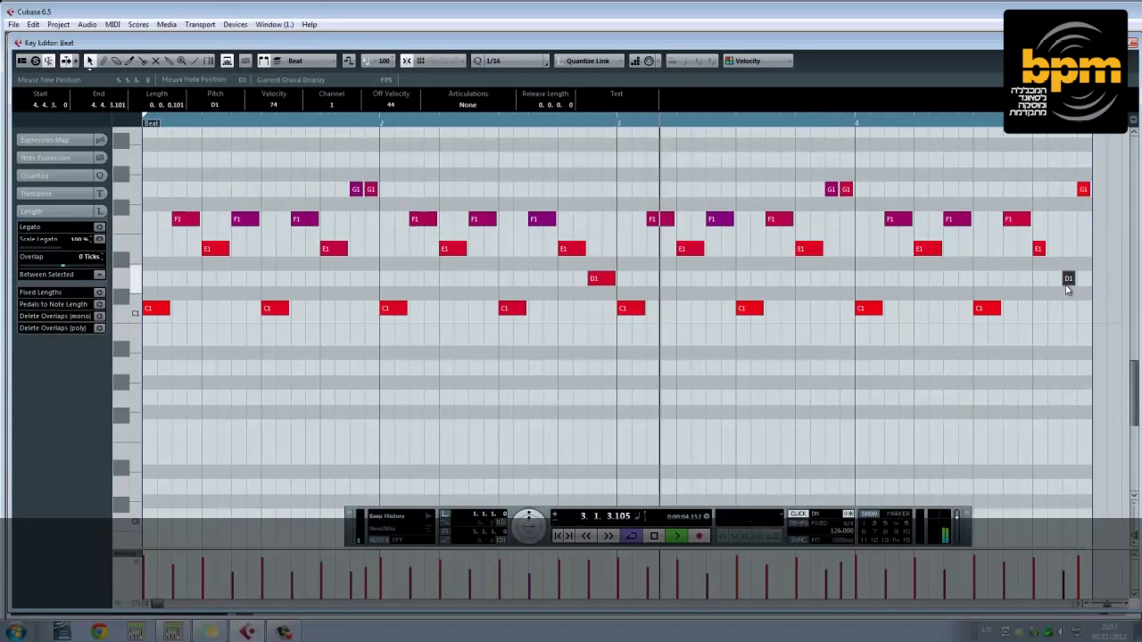
- Move the last D1 note in bar 4 up to F1 with a sixteenth-note length, and close the Key Editor
{"action": "left_click", "coordinate": [1040, 249]}
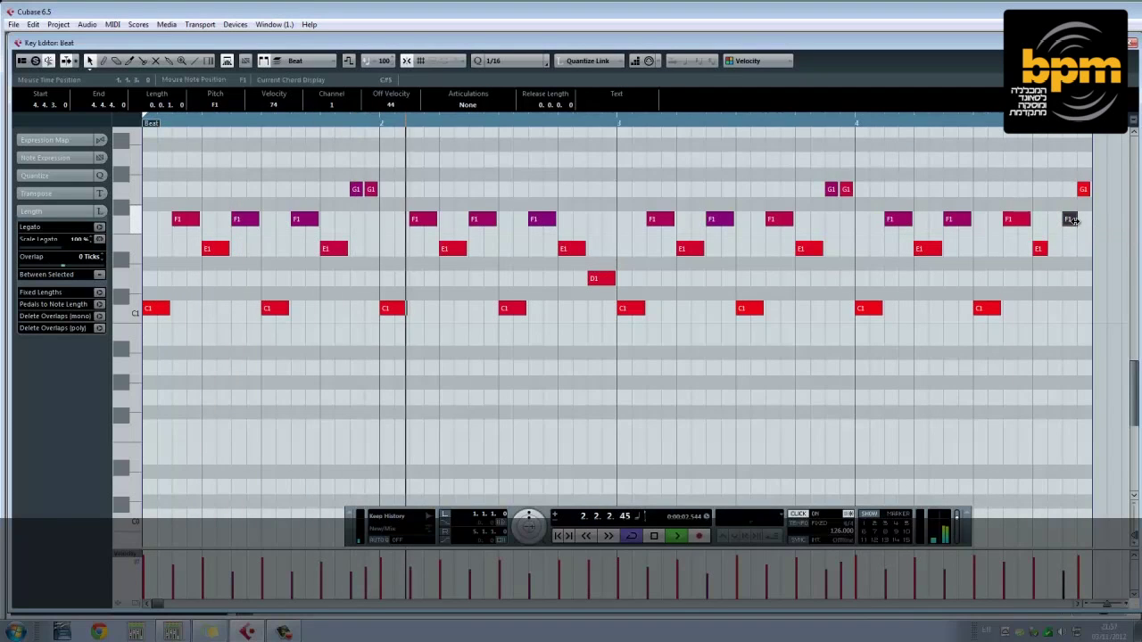
{"action": "left_click", "coordinate": [1070, 220]}
{"action": "key", "text": "space"}
{"action": "key", "text": "Escape"}
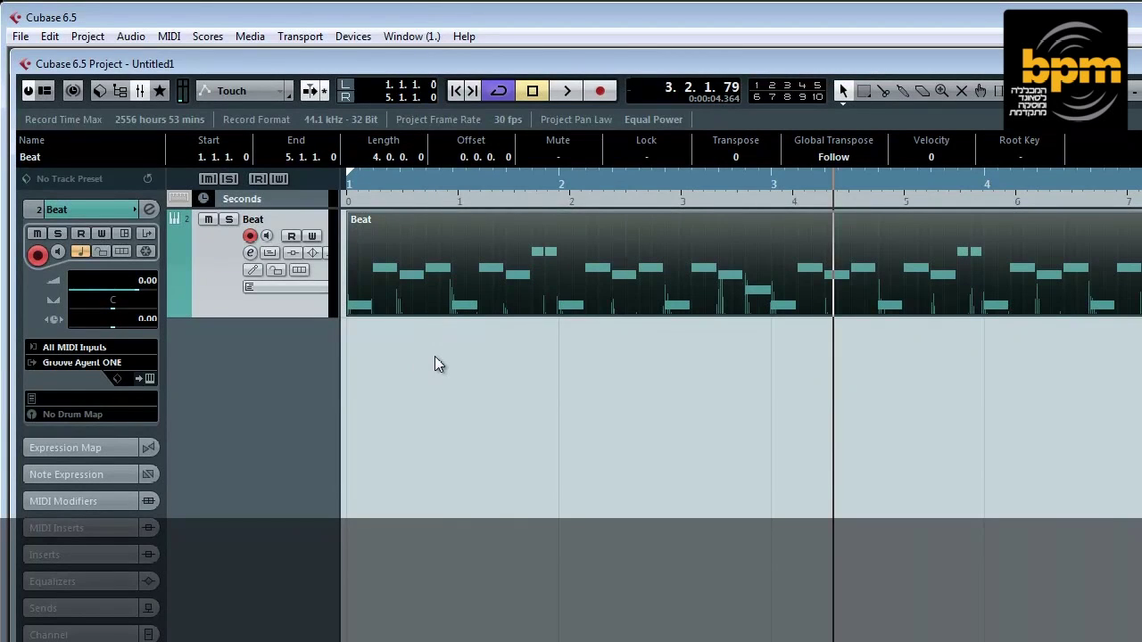
- Play the beat with the metronome click off and add one instrument track using Groove Agent ONE
{"action": "key", "text": "Home"}
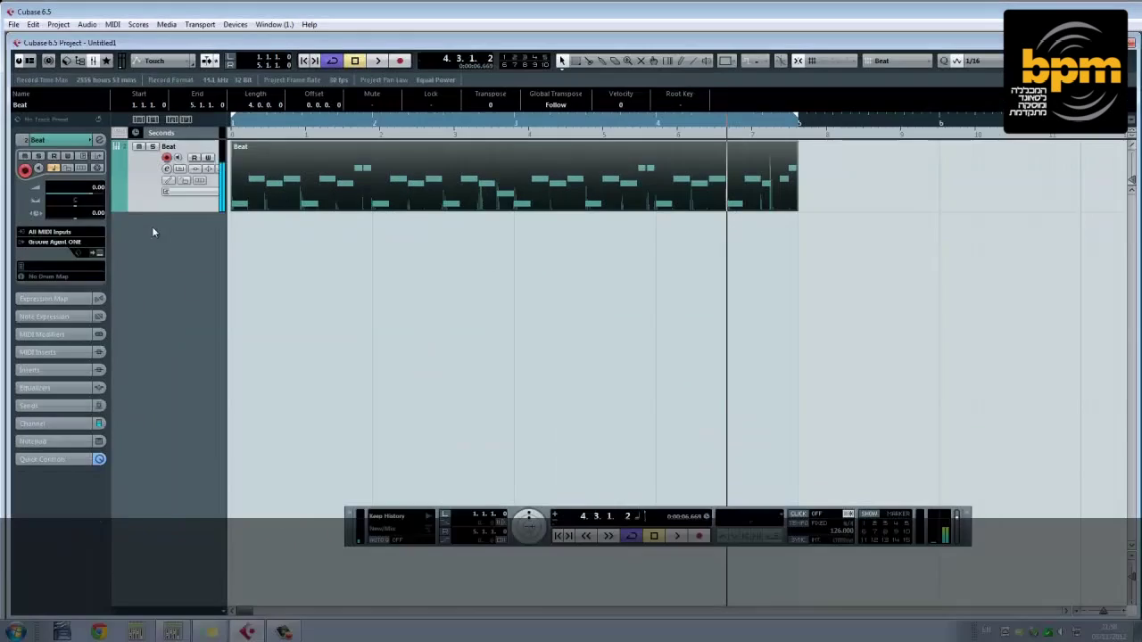
{"action": "right_click", "coordinate": [233, 338]}
{"action": "left_click", "coordinate": [351, 369]}
{"action": "left_click", "coordinate": [632, 203]}
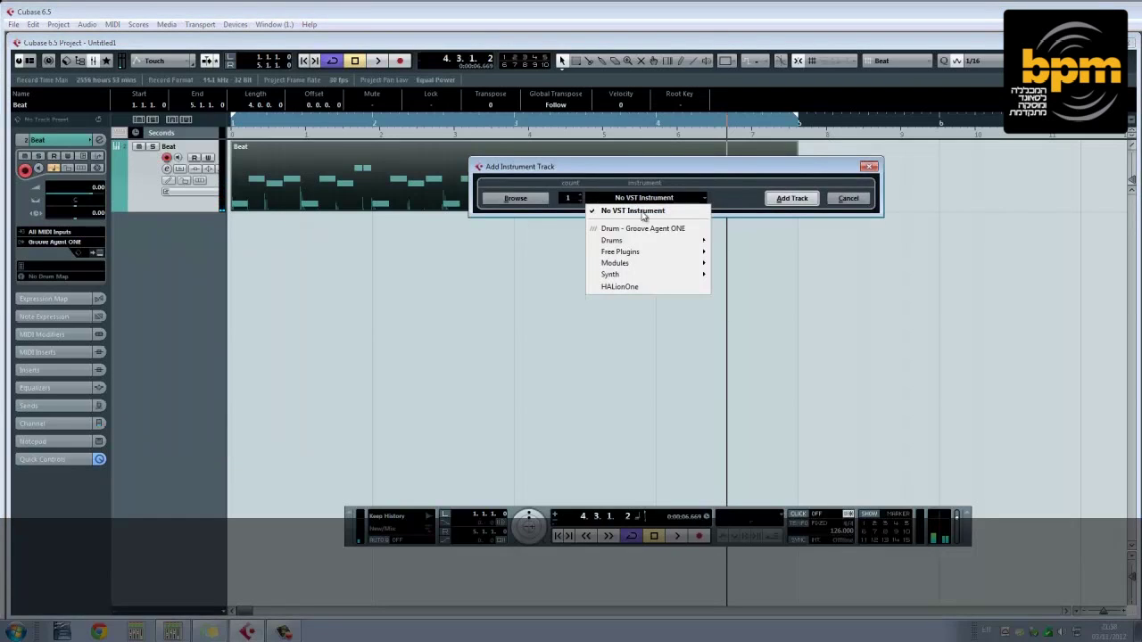
{"action": "left_click", "coordinate": [675, 228]}
{"action": "left_click", "coordinate": [783, 198]}
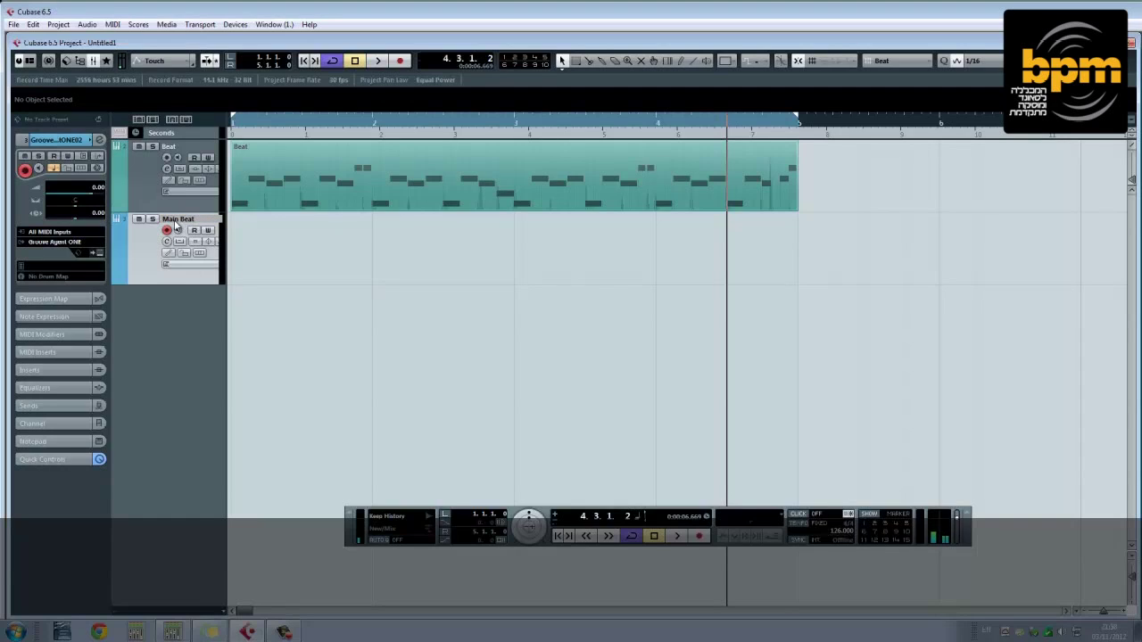
- Name the new track Main Beat and give both it and the Beat track the purple Drums colour
{"action": "key", "text": "Return"}
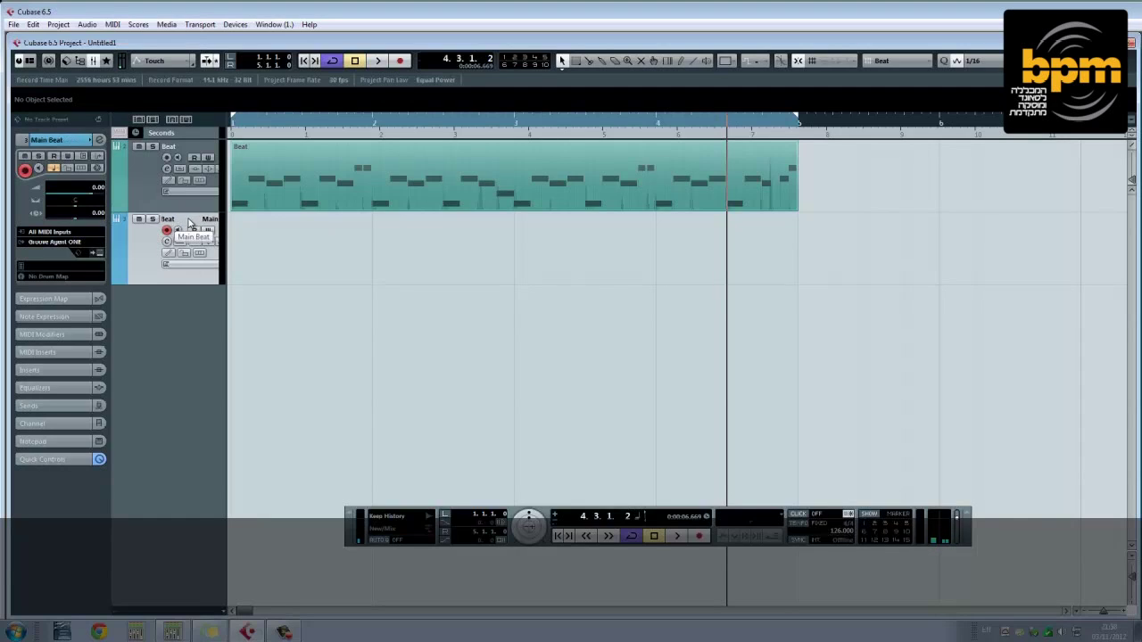
{"action": "left_click", "coordinate": [123, 249]}
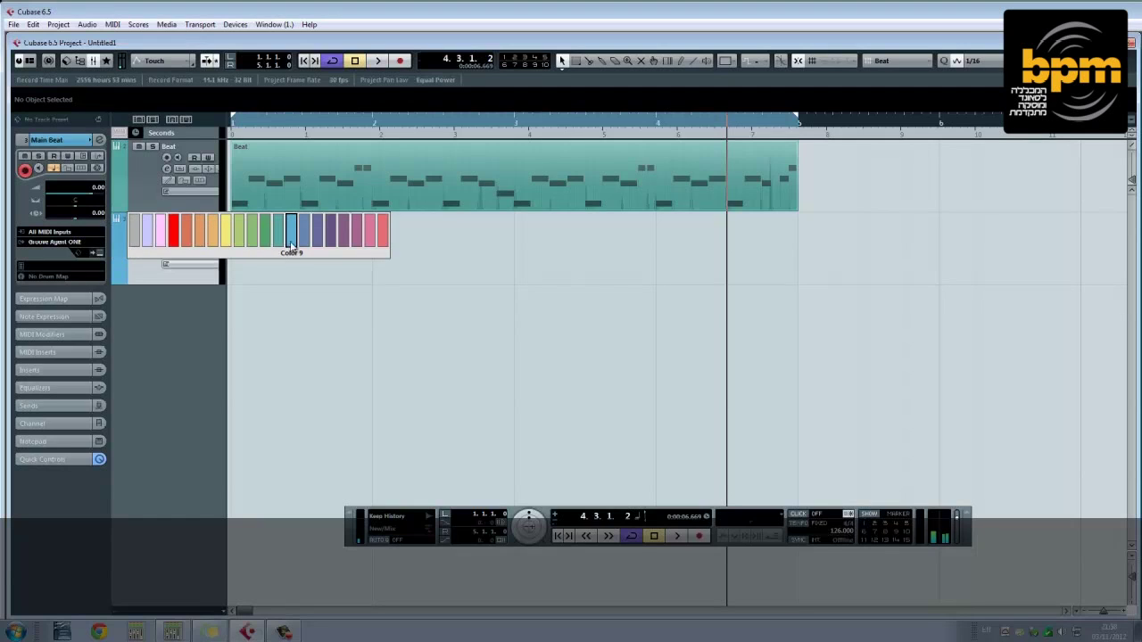
{"action": "left_click", "coordinate": [329, 234]}
{"action": "left_click", "coordinate": [126, 186]}
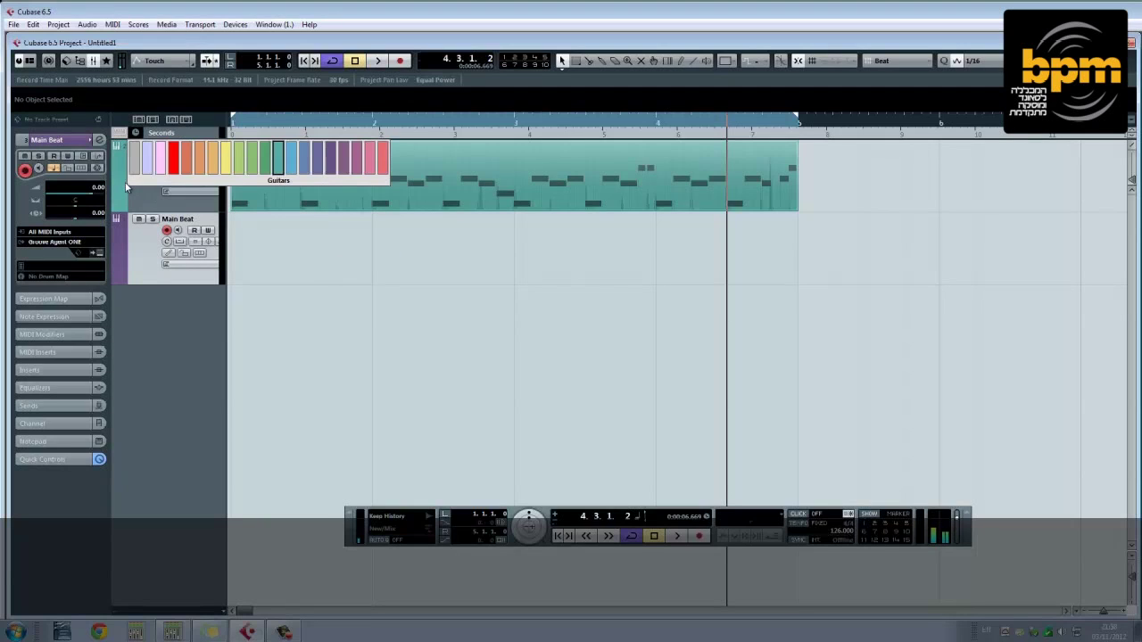
{"action": "left_click", "coordinate": [333, 159]}
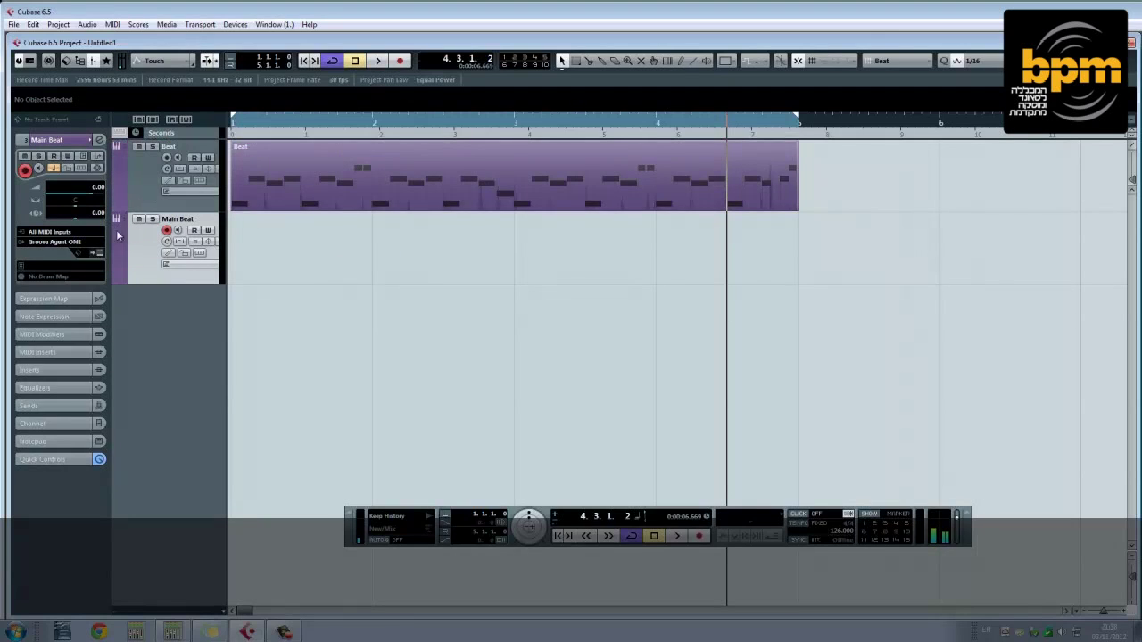
- Move the Main Beat track above the Beat track
{"action": "left_click_drag", "start_coordinate": [142, 261], "coordinate": [144, 189]}
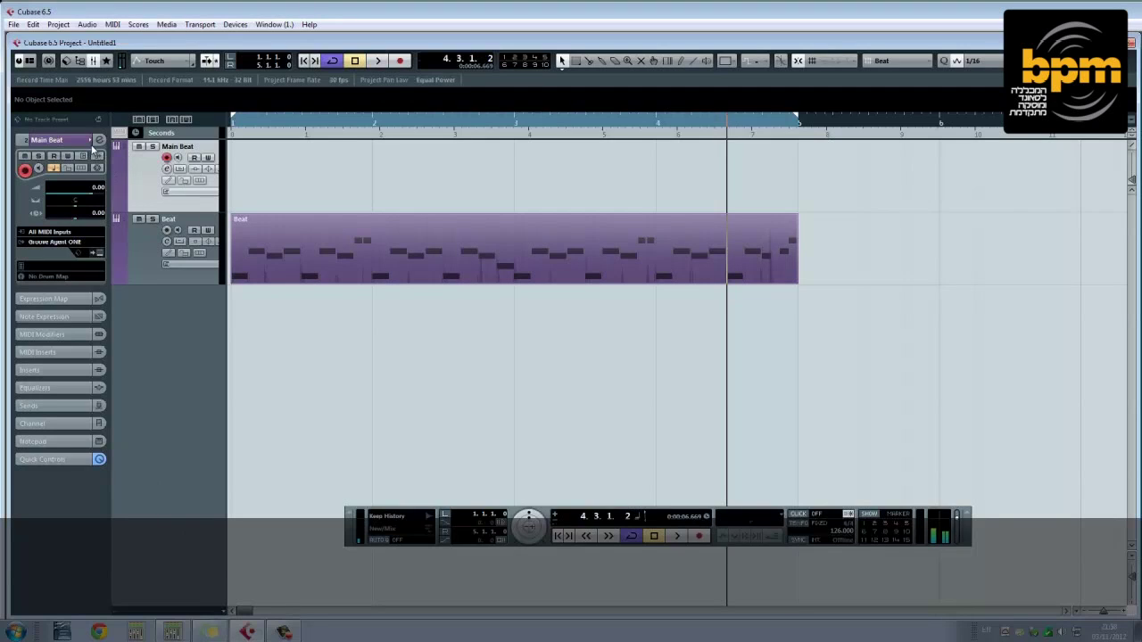
{"action": "left_click", "coordinate": [91, 141]}
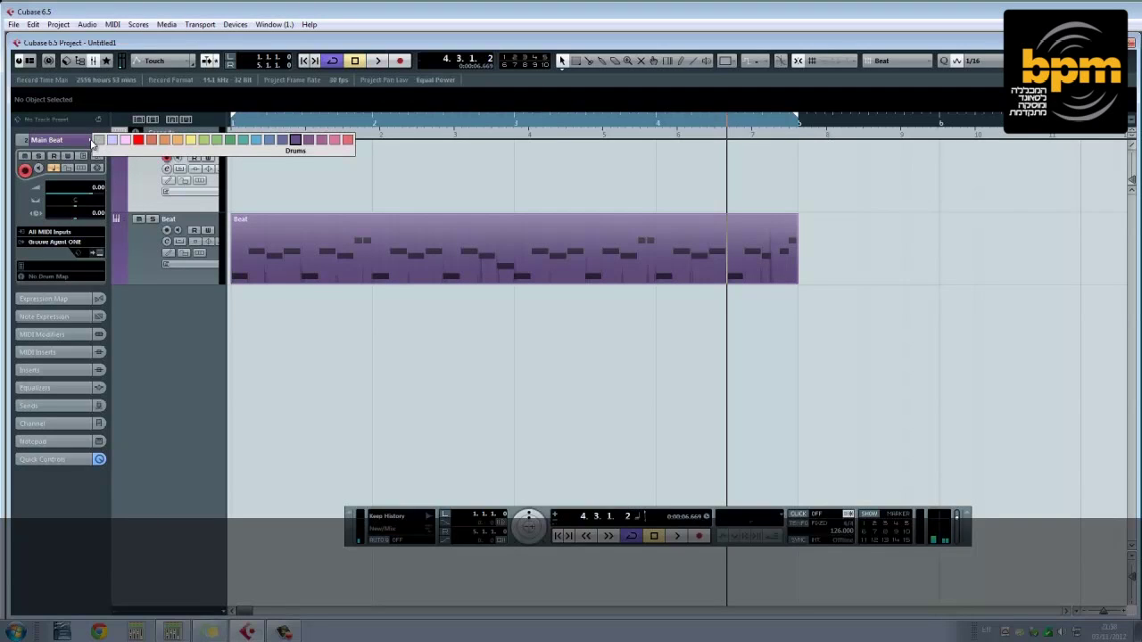
{"action": "left_click", "coordinate": [139, 195]}
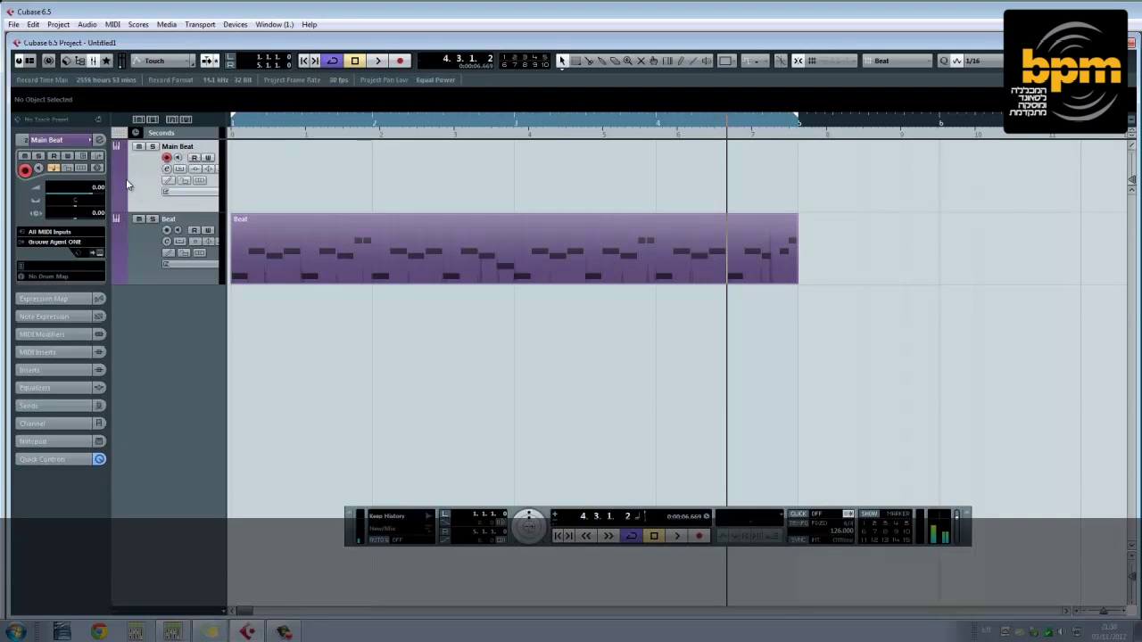
{"action": "left_click", "coordinate": [122, 180]}
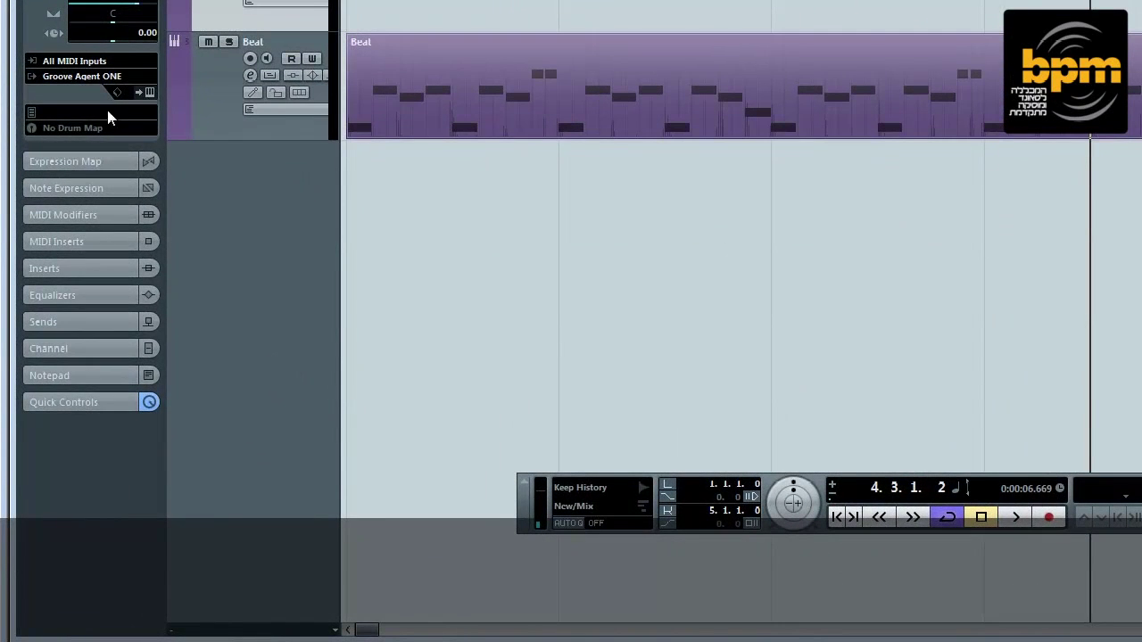
- Browse the drum kit presets for the Main Beat track and load Funky House Kit
{"action": "left_click", "coordinate": [107, 112]}
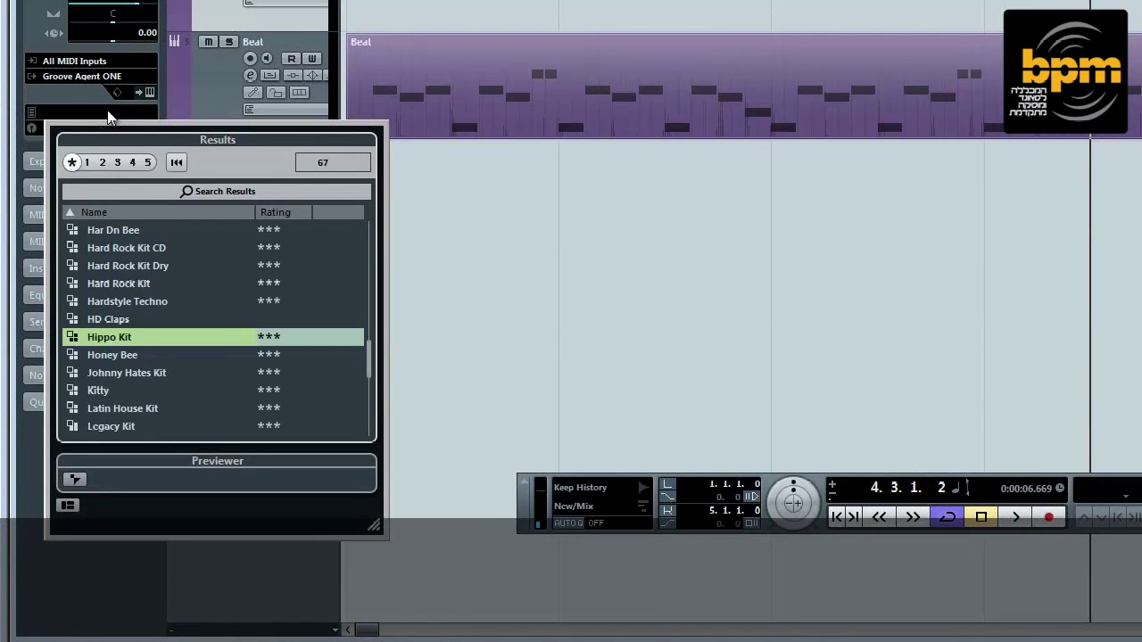
{"action": "scroll", "coordinate": [221, 339], "scroll_direction": "down", "scroll_amount": 4}
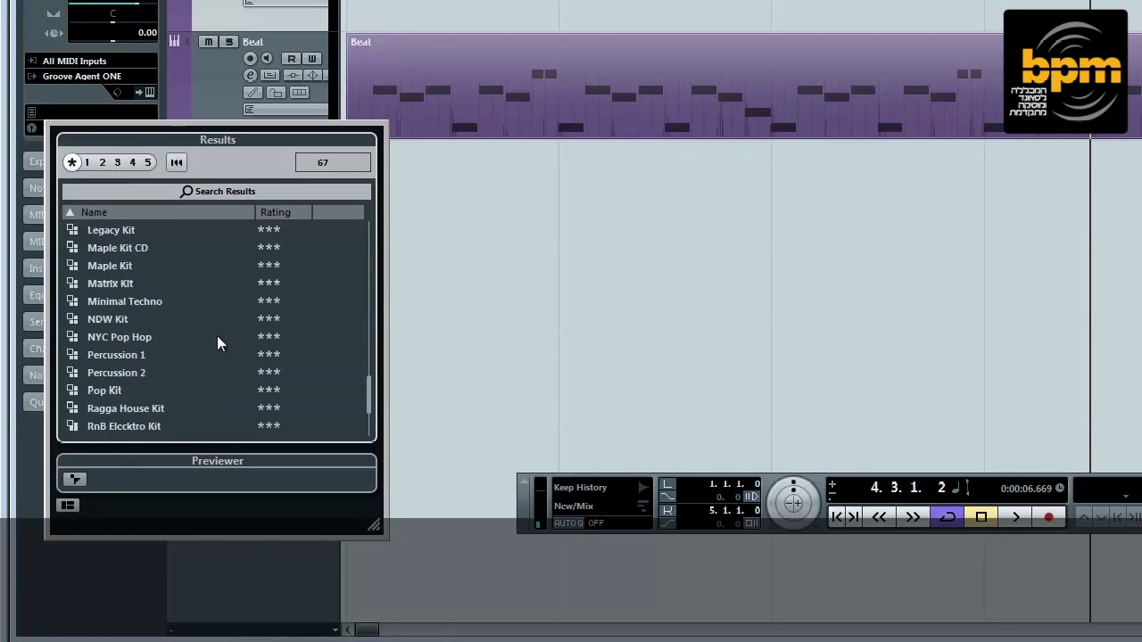
{"action": "scroll", "coordinate": [217, 344], "scroll_direction": "down", "scroll_amount": 3}
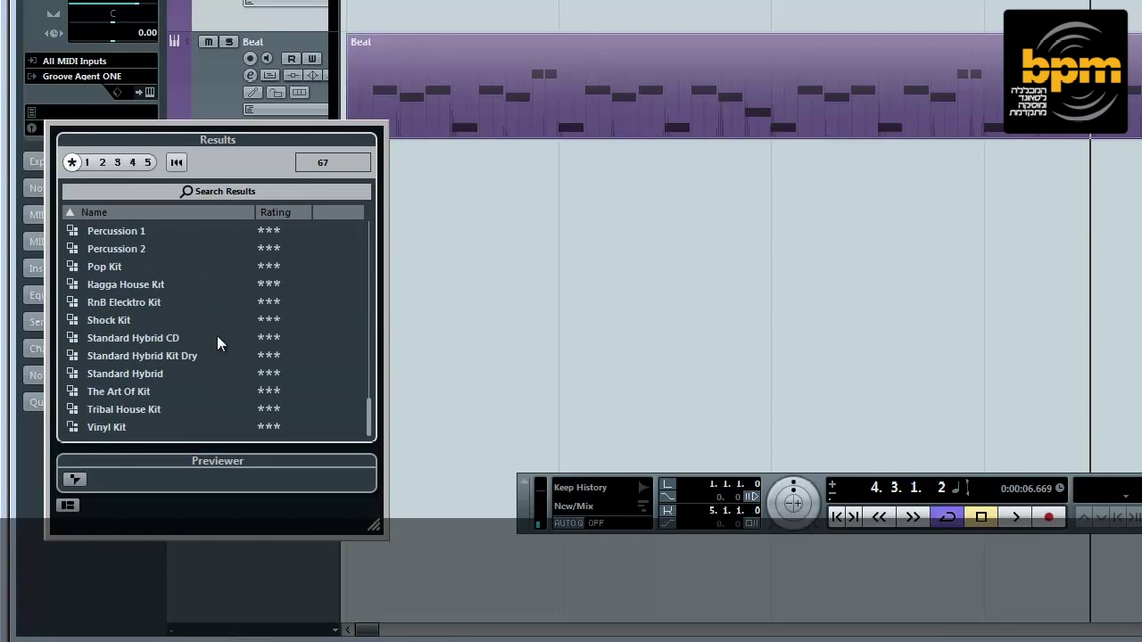
{"action": "scroll", "coordinate": [217, 337], "scroll_direction": "up", "scroll_amount": 8}
{"action": "left_click", "coordinate": [143, 266]}
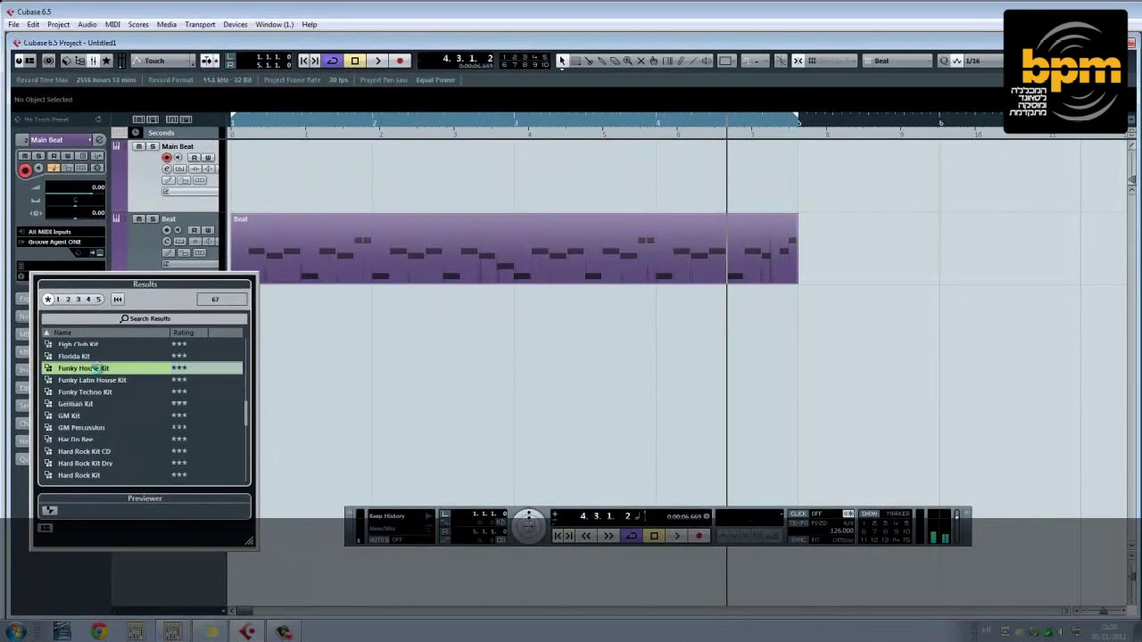
{"action": "double_click", "coordinate": [95, 368]}
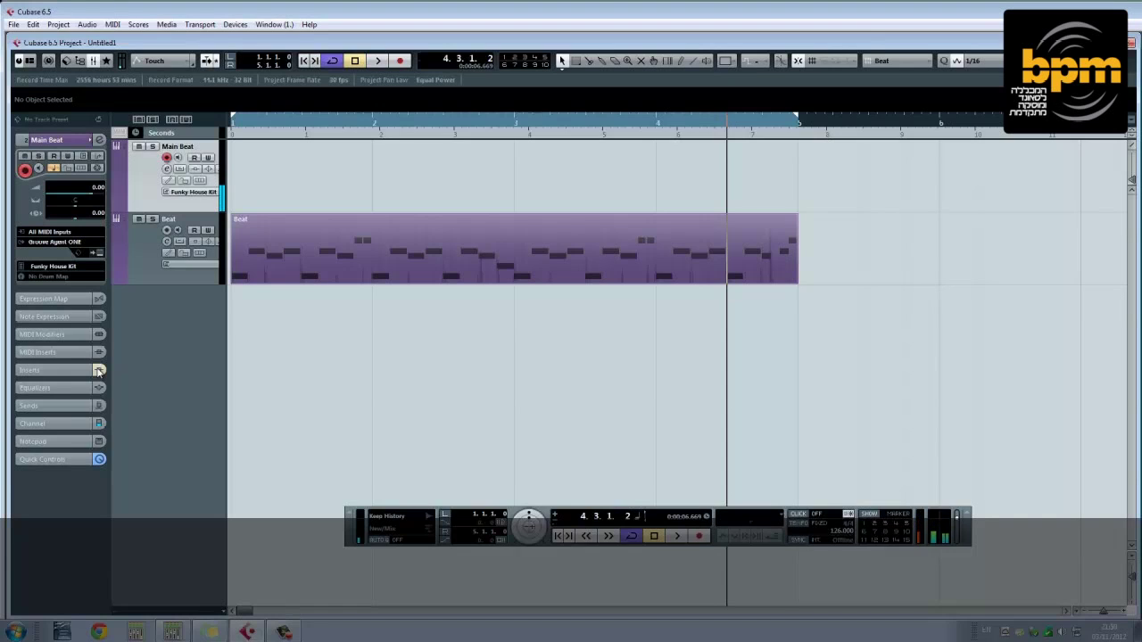
- Record a four-bar hi-hat pattern of F#1 and A#1 notes on the Main Beat track from the project start
{"action": "key", "text": "Home"}
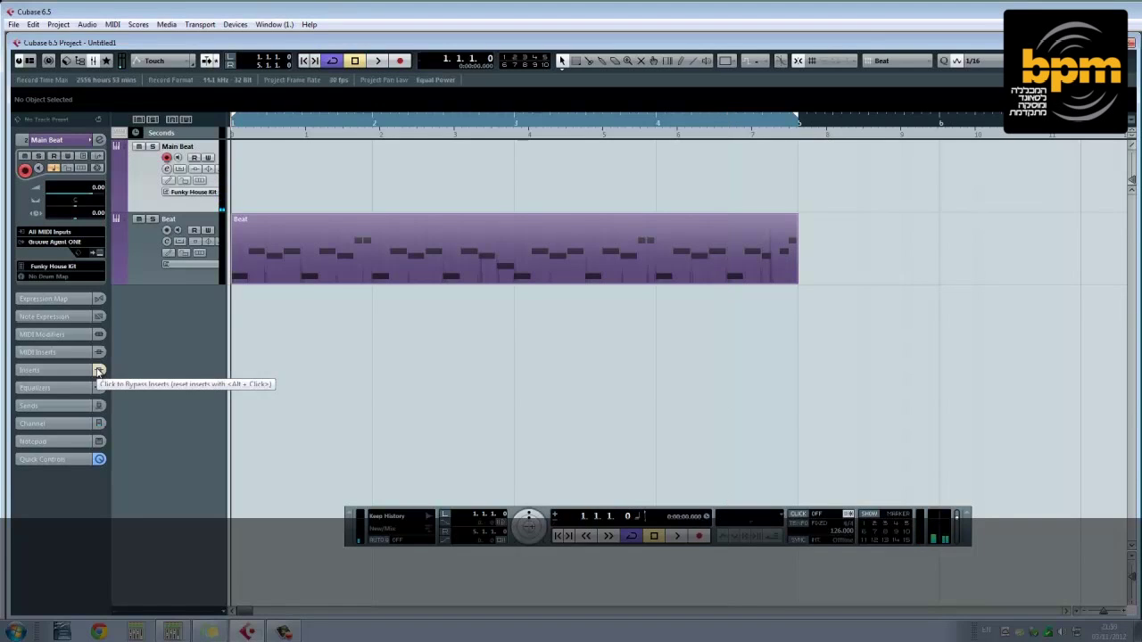
{"action": "left_click_drag", "start_coordinate": [746, 519], "coordinate": [562, 341]}
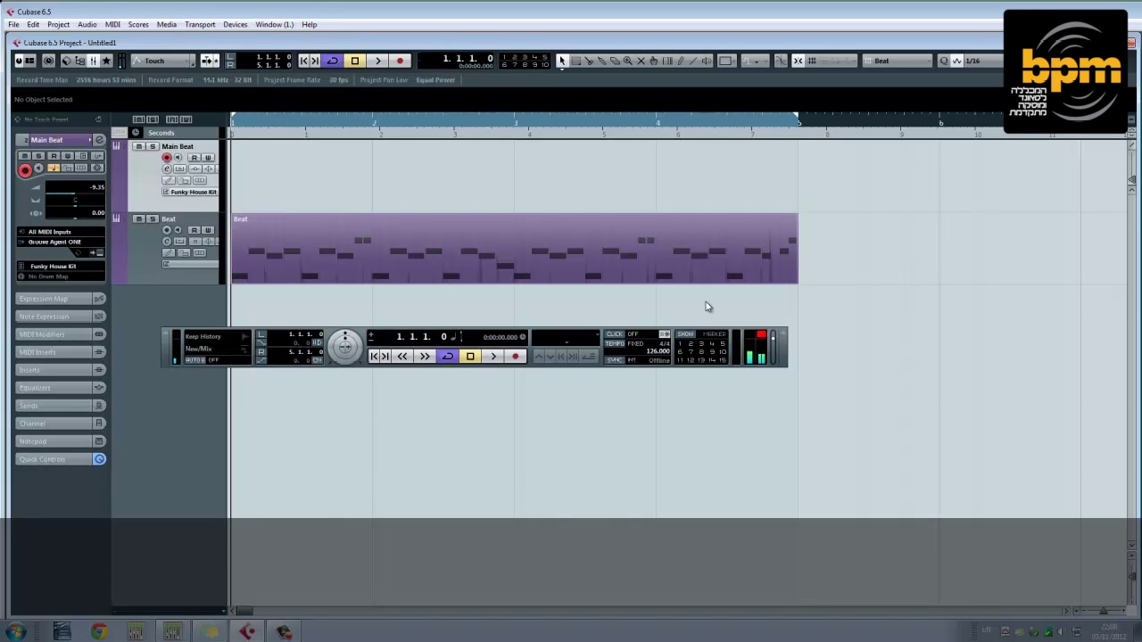
{"action": "key", "text": "KP_Multiply"}
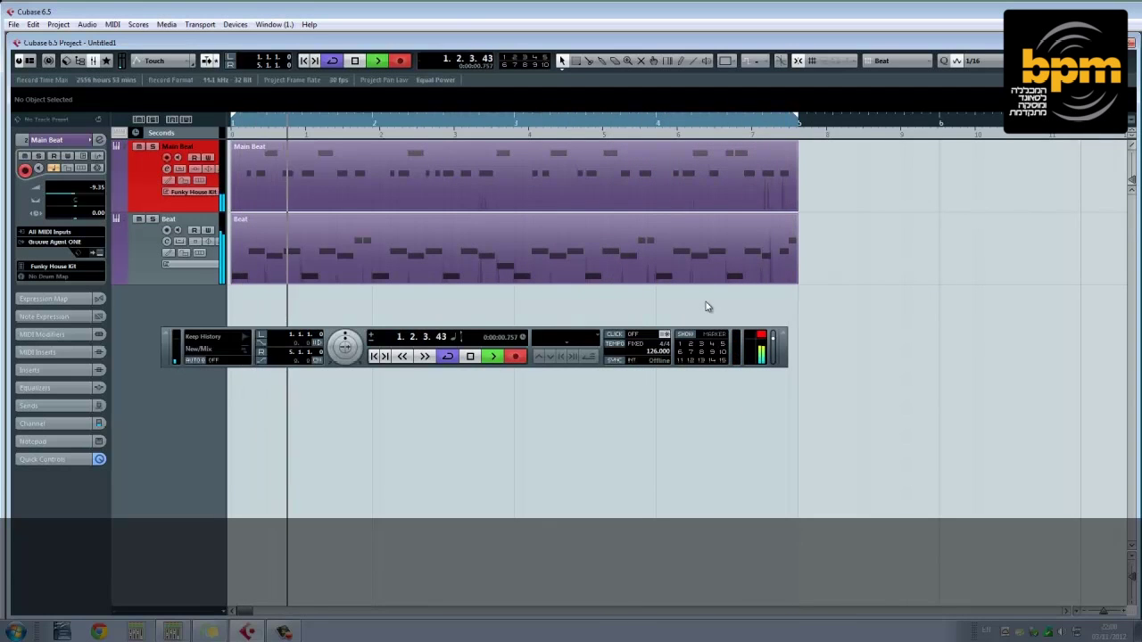
{"action": "key", "text": "space"}
- Open the recorded Main Beat part in the Key Editor and quantize its notes to 1/16
{"action": "double_click", "coordinate": [357, 201]}
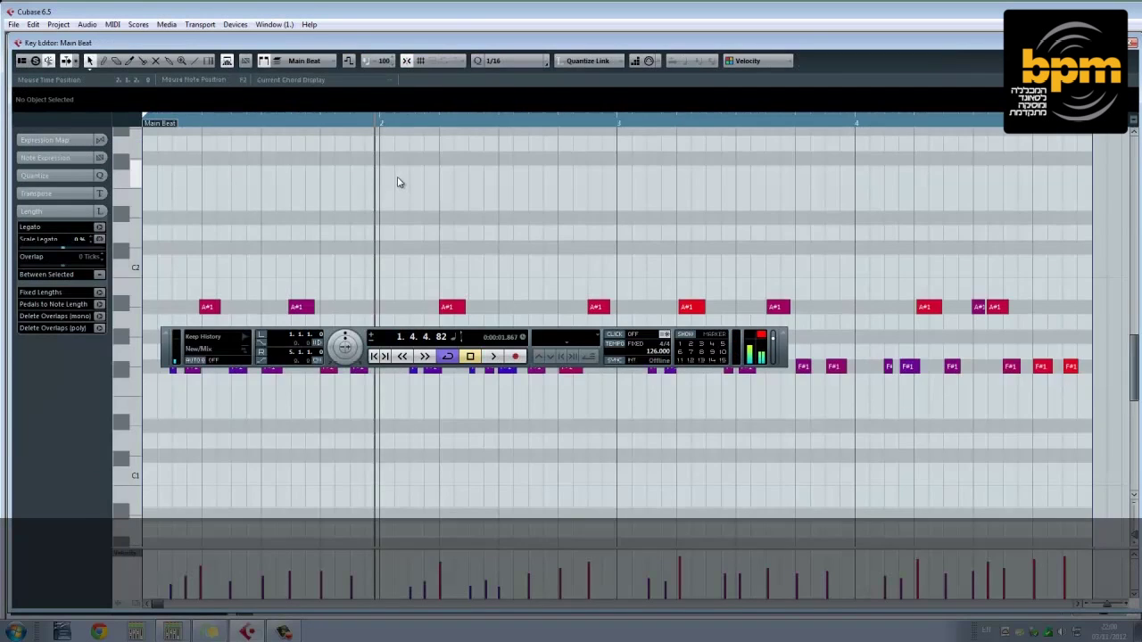
{"action": "scroll", "coordinate": [398, 182], "scroll_direction": "down", "scroll_amount": 4}
{"action": "key", "text": "q"}
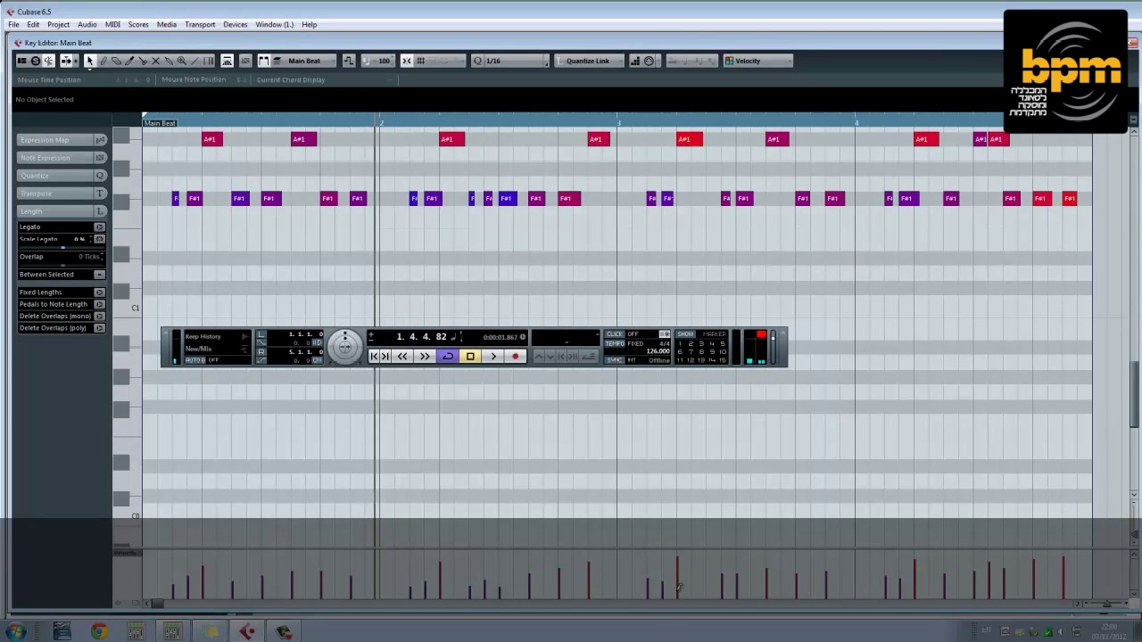
- Enlarge the velocity lane, reshape the hi-hat velocities across bars 1 to 3 while playing the loop, and close the Key Editor
{"action": "left_click_drag", "start_coordinate": [715, 548], "coordinate": [746, 395]}
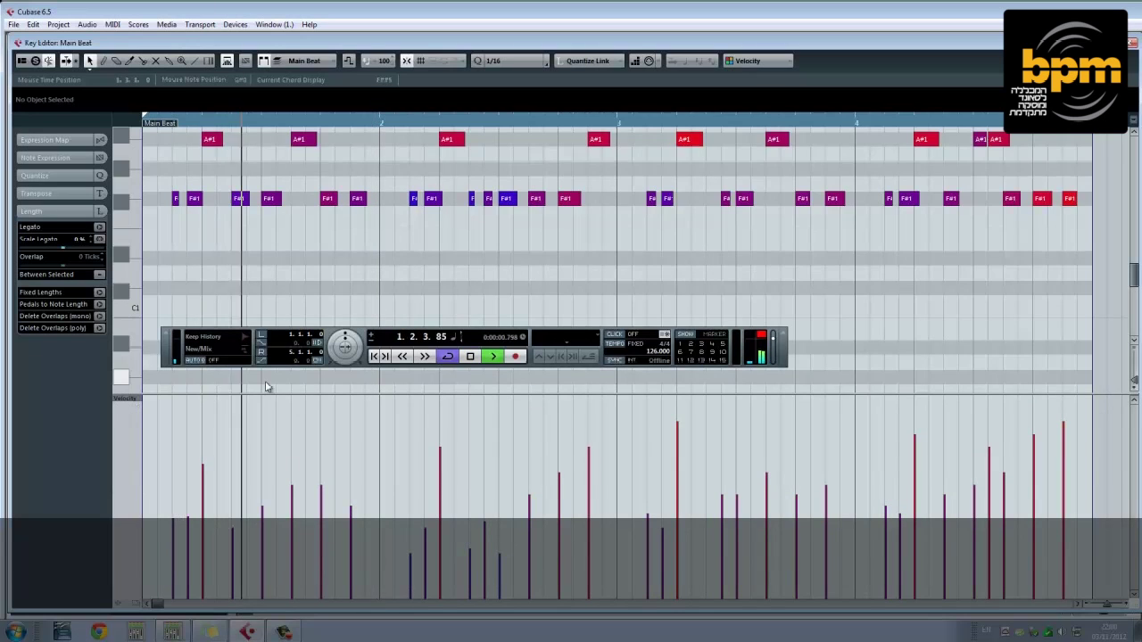
{"action": "key", "text": "space"}
{"action": "key", "text": "space"}
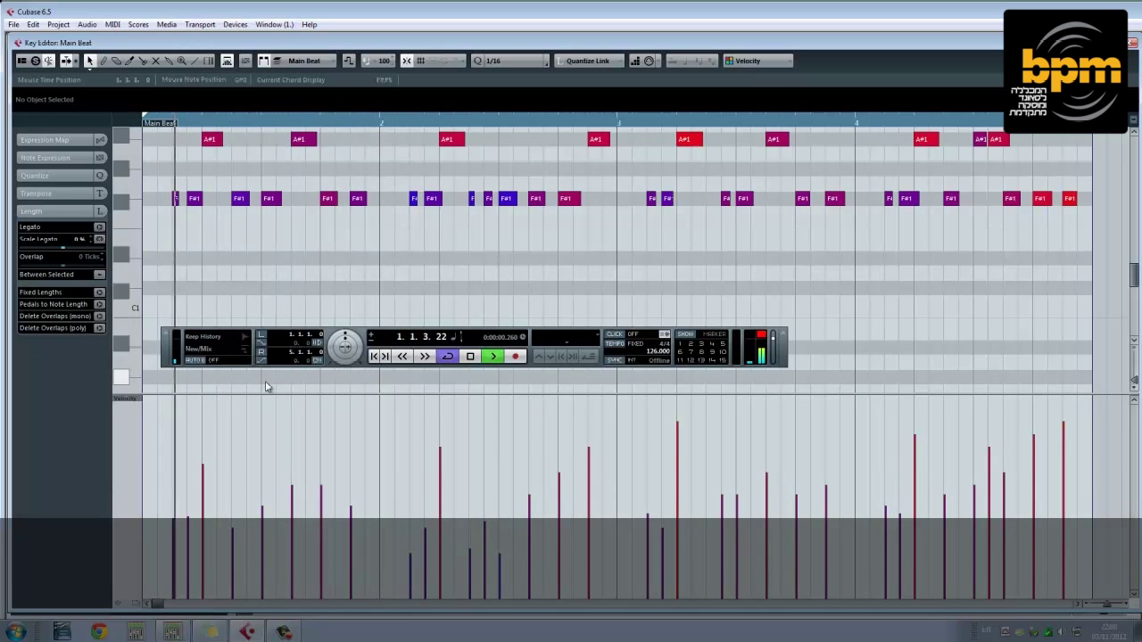
{"action": "key", "text": "space"}
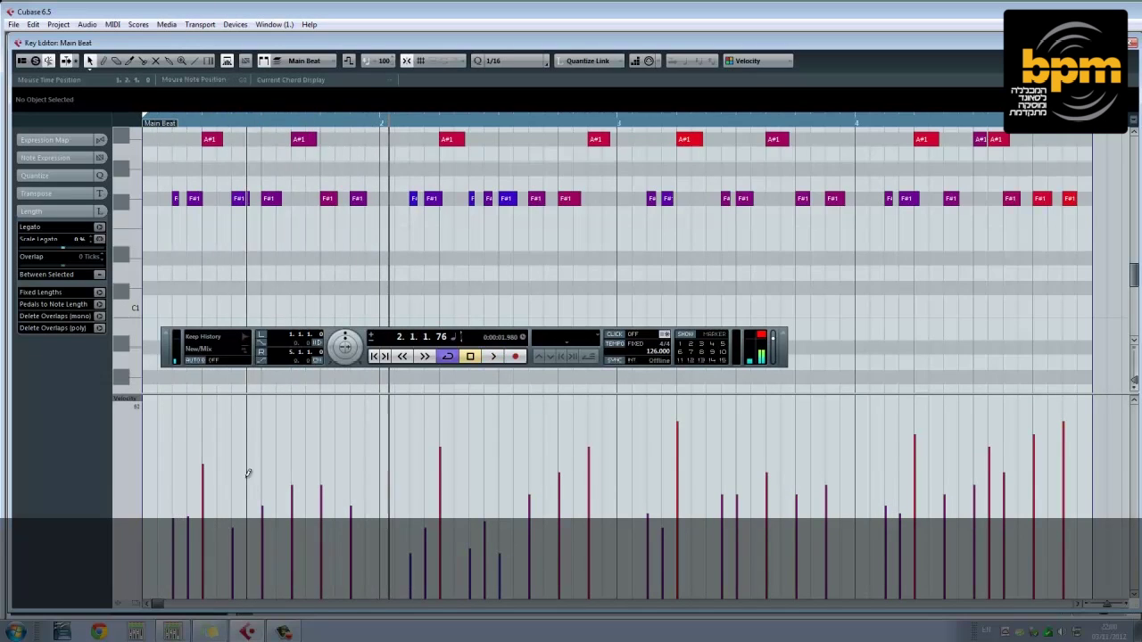
{"action": "left_click_drag", "start_coordinate": [273, 484], "coordinate": [600, 482]}
{"action": "key", "text": "space"}
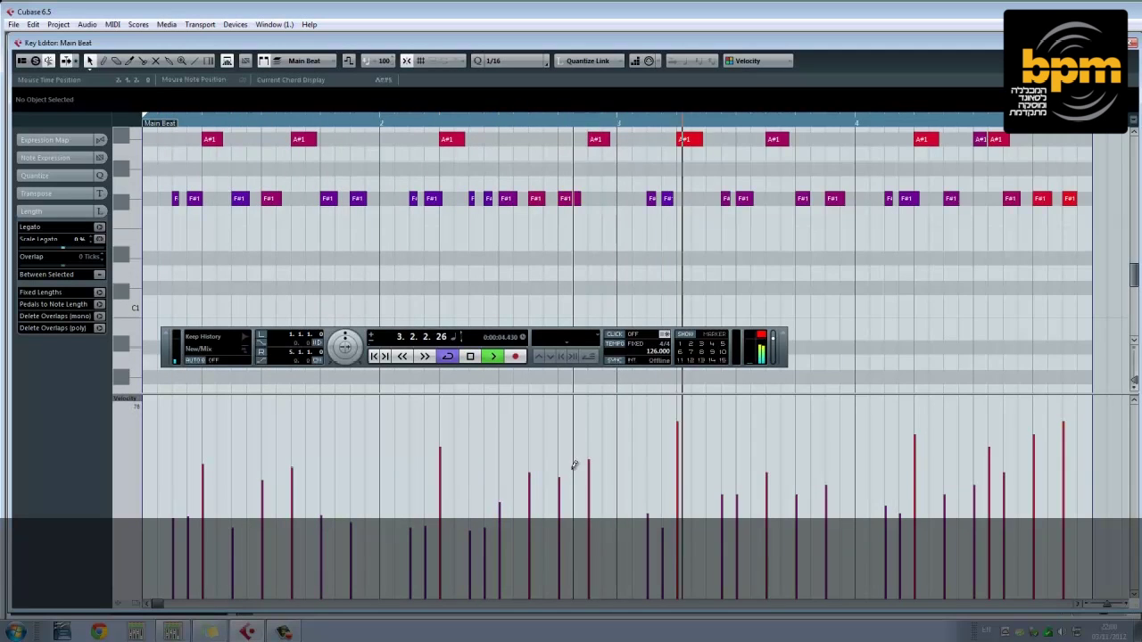
{"action": "left_click_drag", "start_coordinate": [558, 464], "coordinate": [600, 470]}
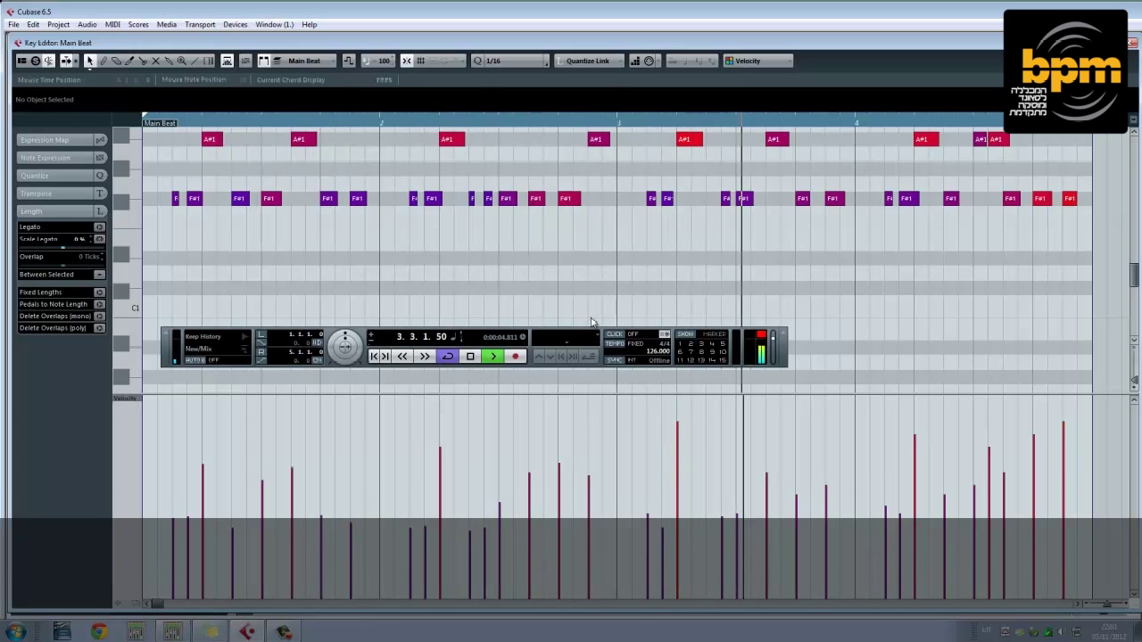
{"action": "key", "text": "ctrl+z"}
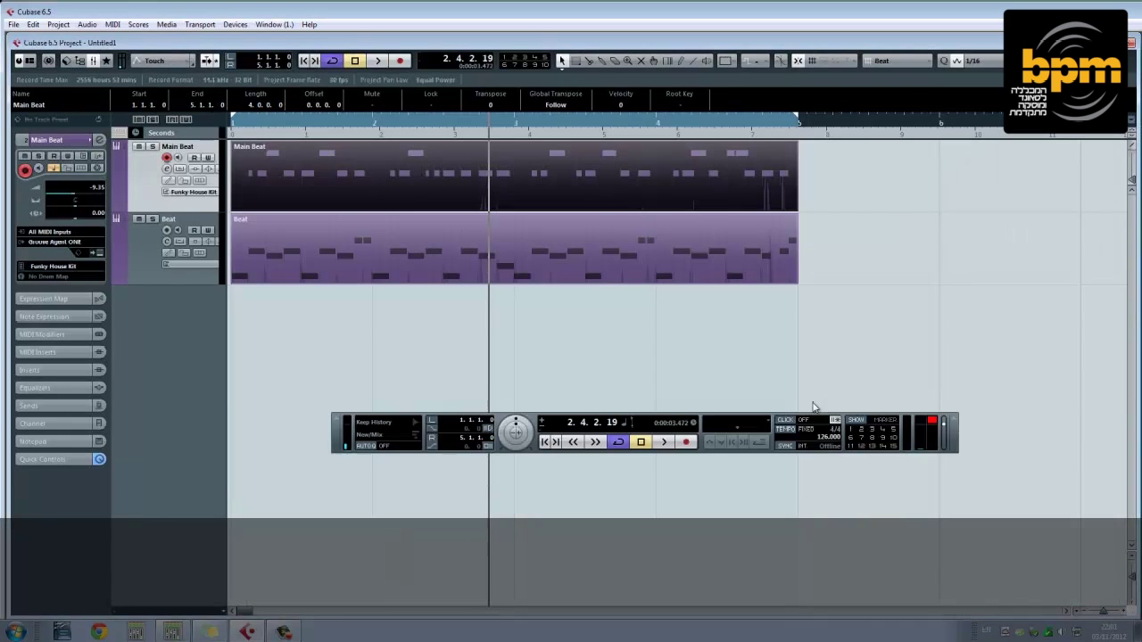
- Record a kick pattern from the project start over the hi-hats on the Main Beat track
{"action": "key", "text": "Home"}
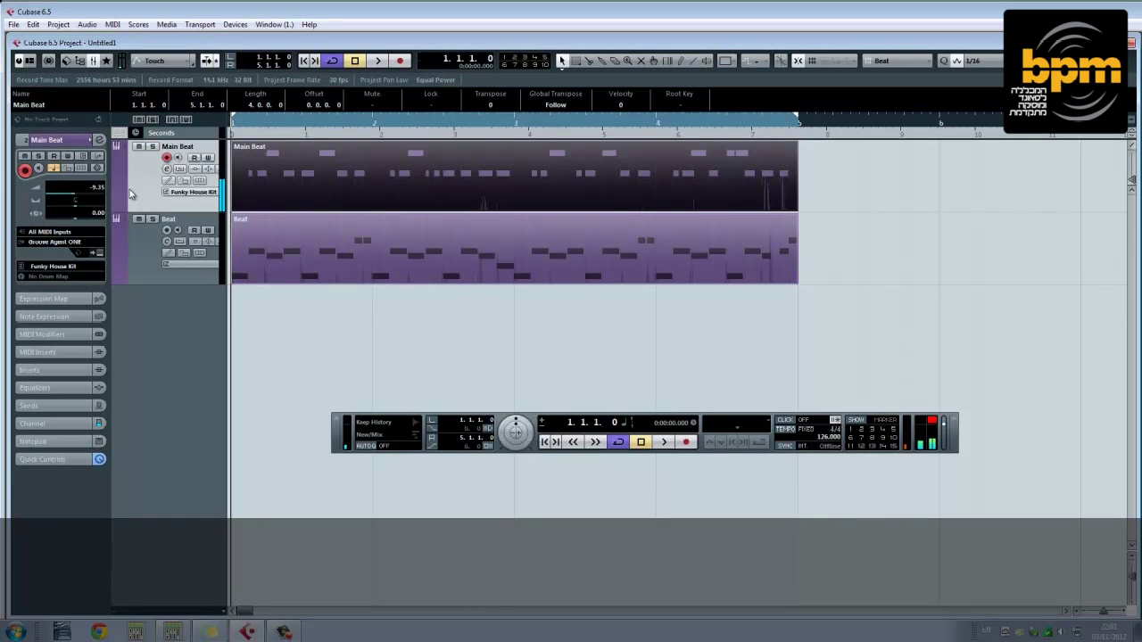
{"action": "key", "text": "KP_Multiply"}
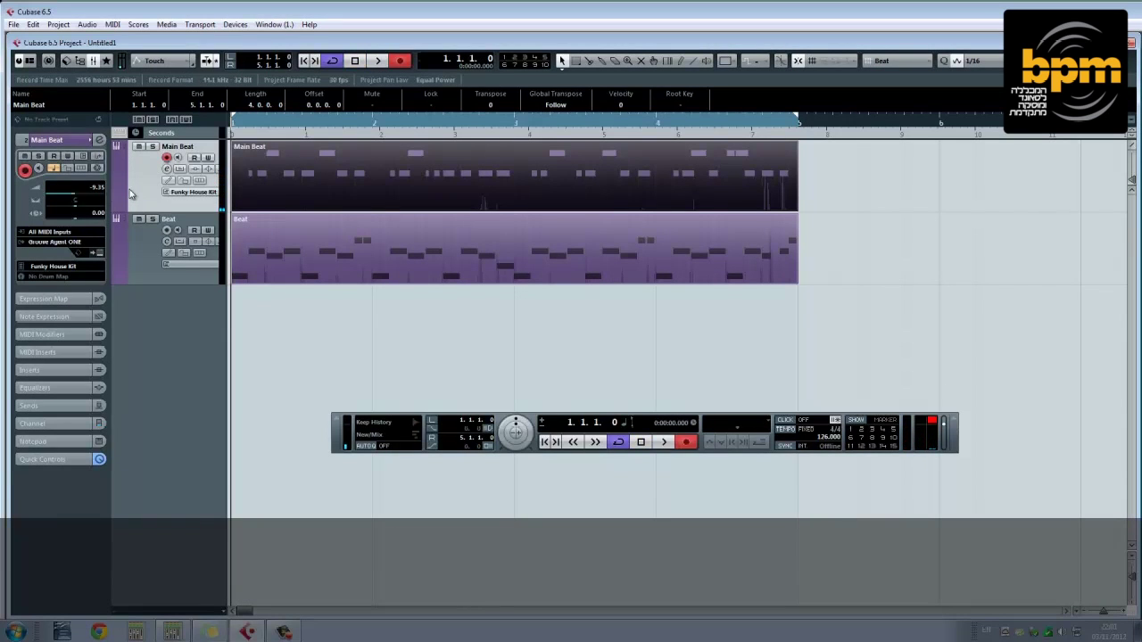
{"action": "key", "text": "KP_Multiply"}
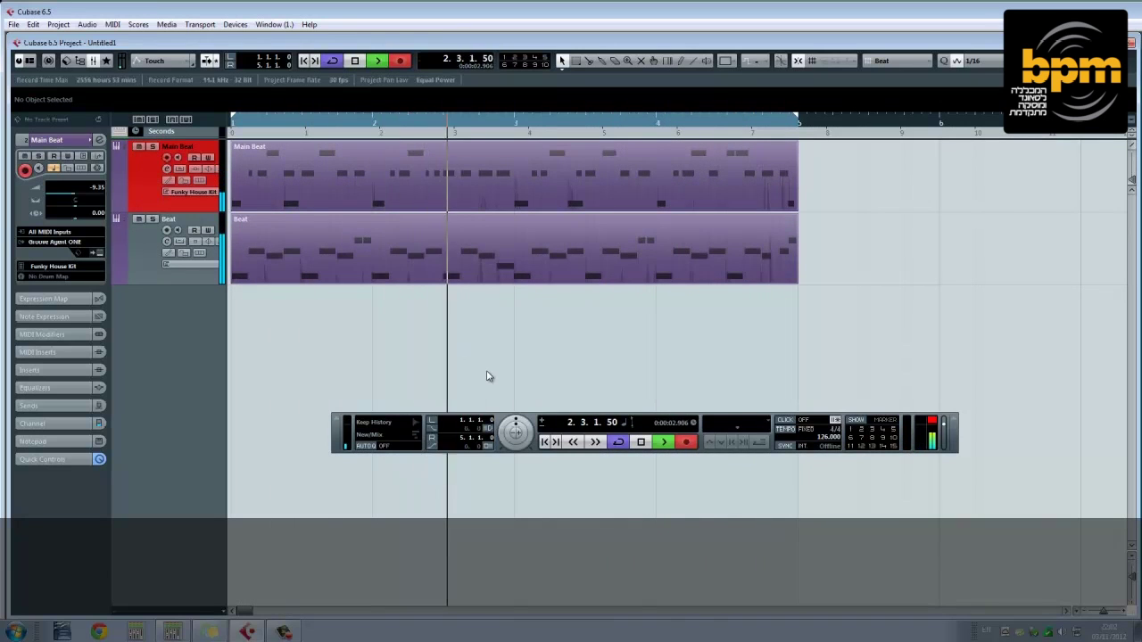
{"action": "key", "text": "Right"}
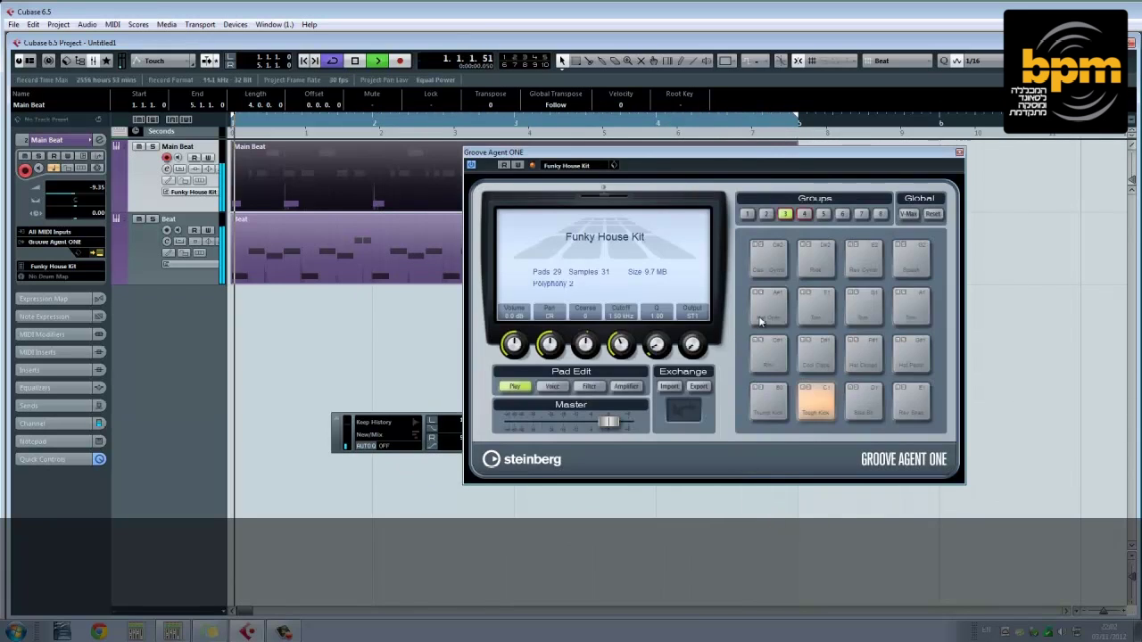
- Shorten the Slap Sn sample on pad D1 by moving its end point in the Voice settings, and close Groove Agent ONE
{"action": "left_click", "coordinate": [867, 411]}
{"action": "left_click", "coordinate": [553, 387]}
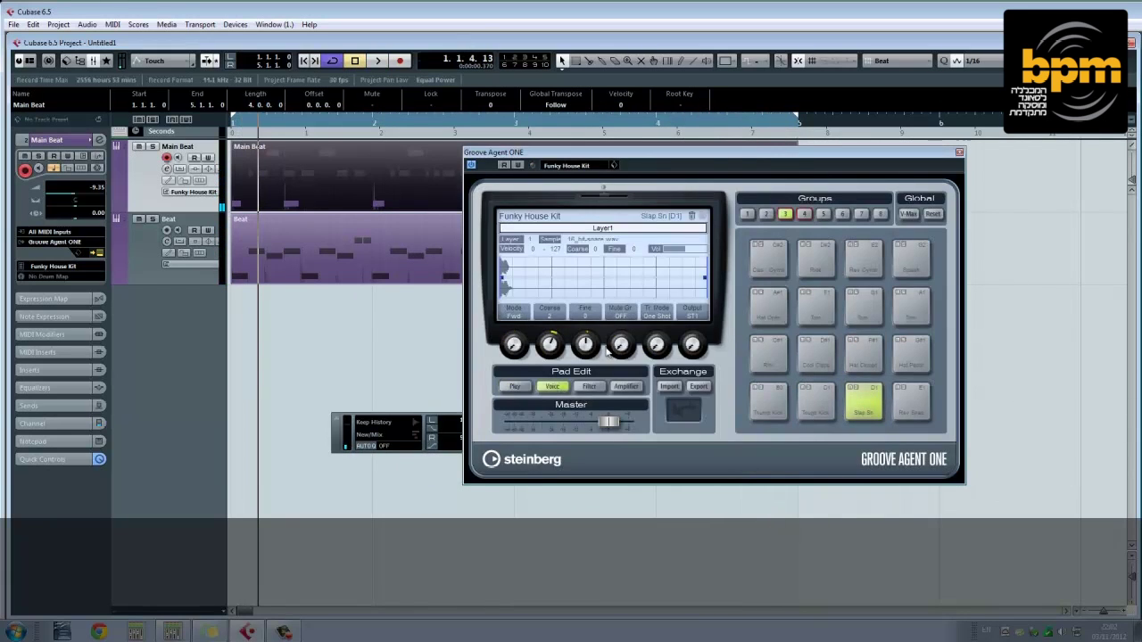
{"action": "left_click_drag", "start_coordinate": [704, 282], "coordinate": [520, 283]}
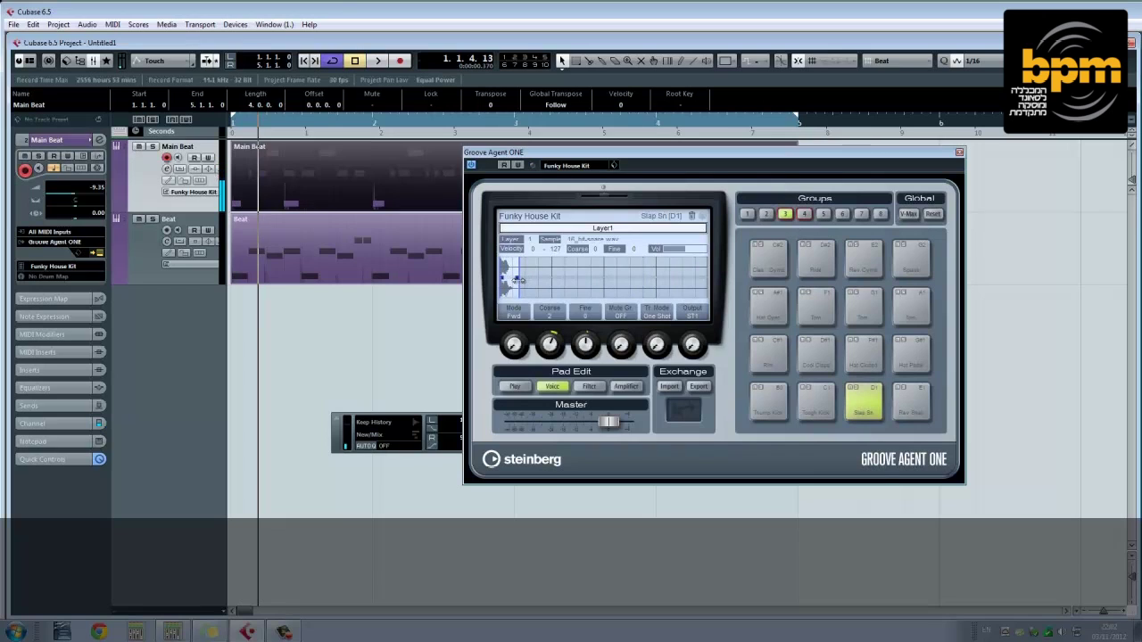
{"action": "left_click", "coordinate": [959, 152]}
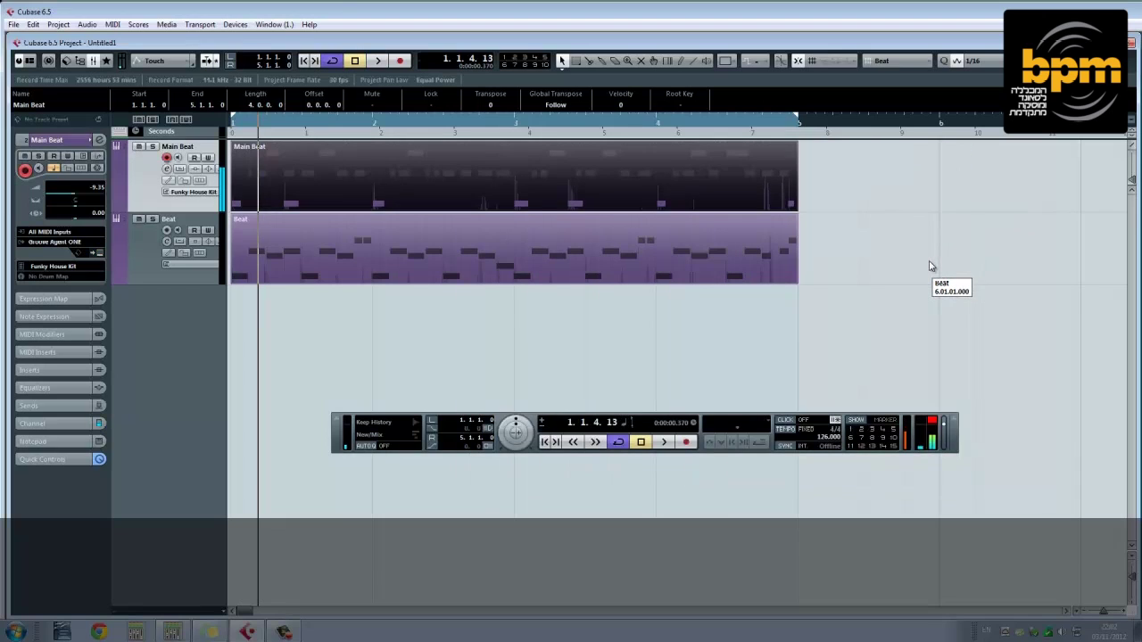
- Record a snare pattern of D1 notes from the project start on the Main Beat track
{"action": "key", "text": "space"}
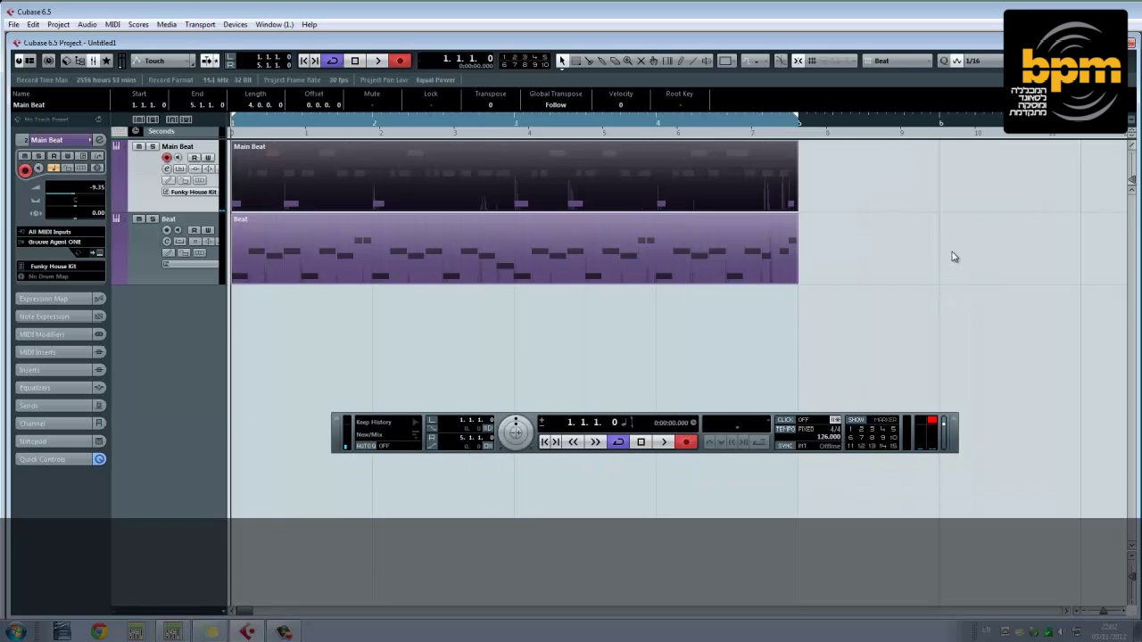
{"action": "left_click", "coordinate": [952, 257]}
{"action": "key", "text": "space"}
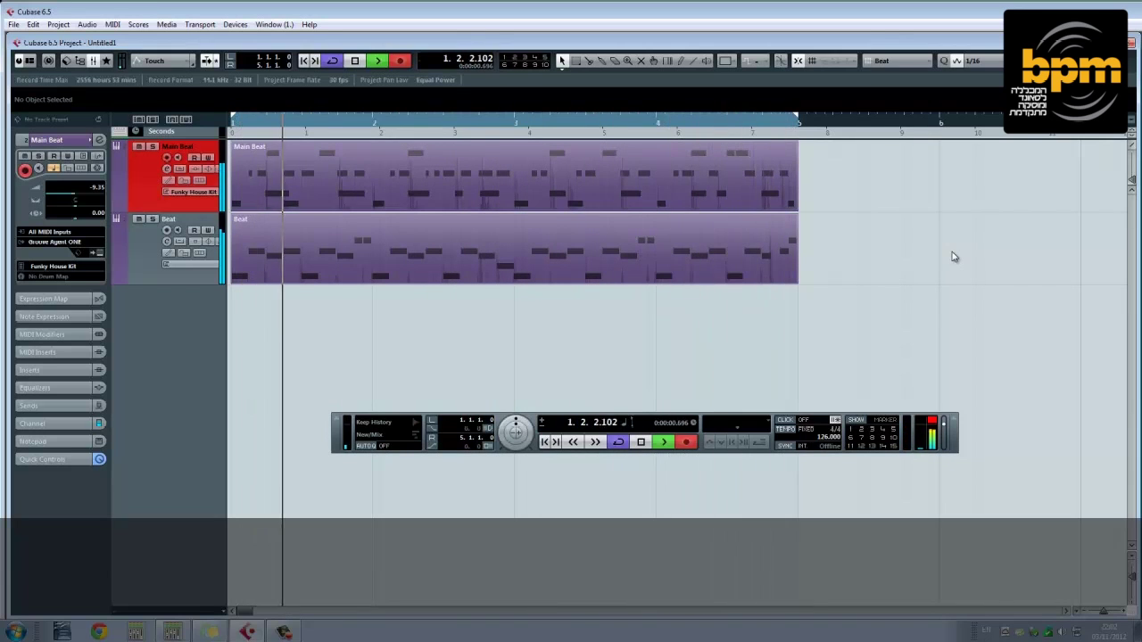
{"action": "key", "text": "space"}
- Stop playback, open the recorded snare part on the Main Beat track in the Key Editor, and quantize its notes to 1/16
{"action": "right_click", "coordinate": [449, 321]}
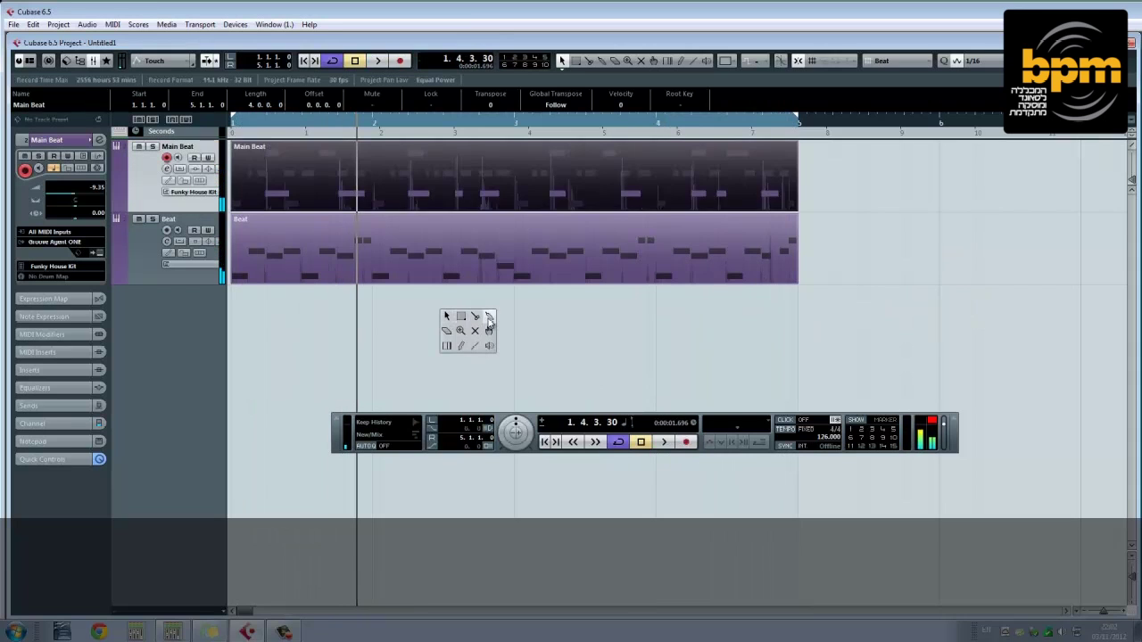
{"action": "left_click", "coordinate": [490, 321]}
{"action": "left_click", "coordinate": [558, 200]}
{"action": "double_click", "coordinate": [558, 201]}
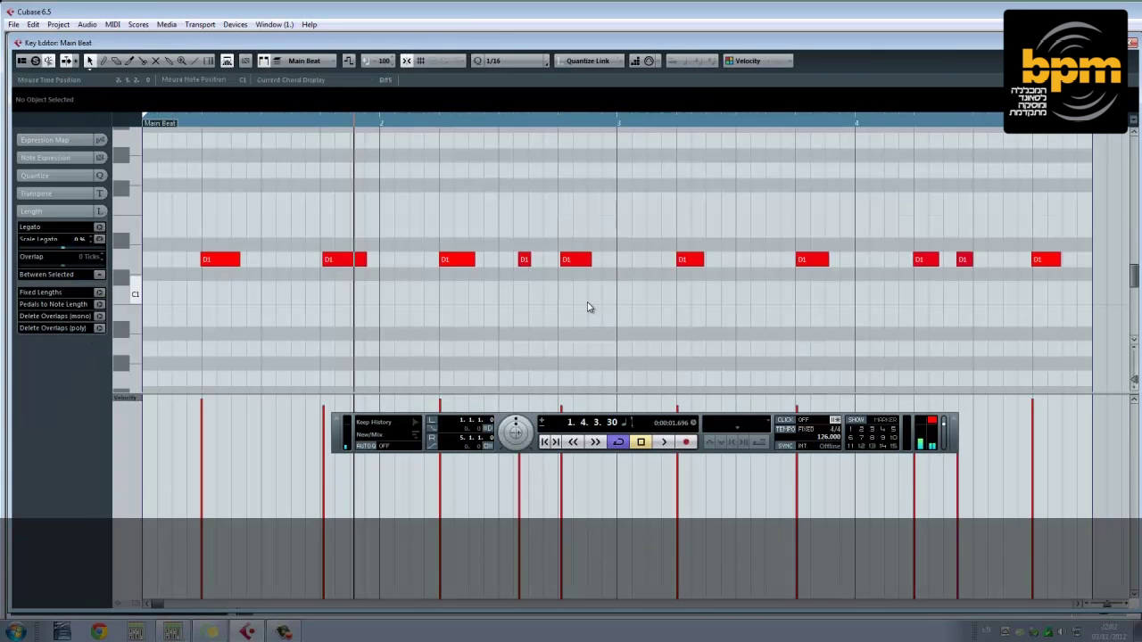
{"action": "key", "text": "q"}
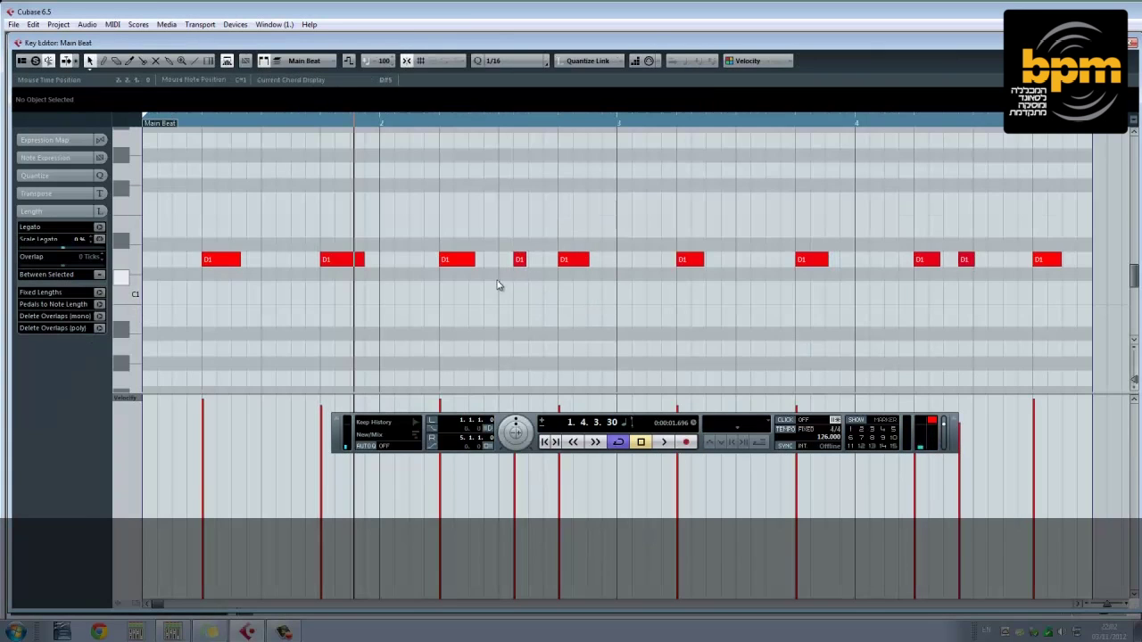
- Delete the short extra D1 snare note just before beat 4 of bar 2
{"action": "scroll", "coordinate": [503, 268], "scroll_direction": "down", "scroll_amount": 3}
{"action": "scroll", "coordinate": [517, 214], "scroll_direction": "up", "scroll_amount": 1}
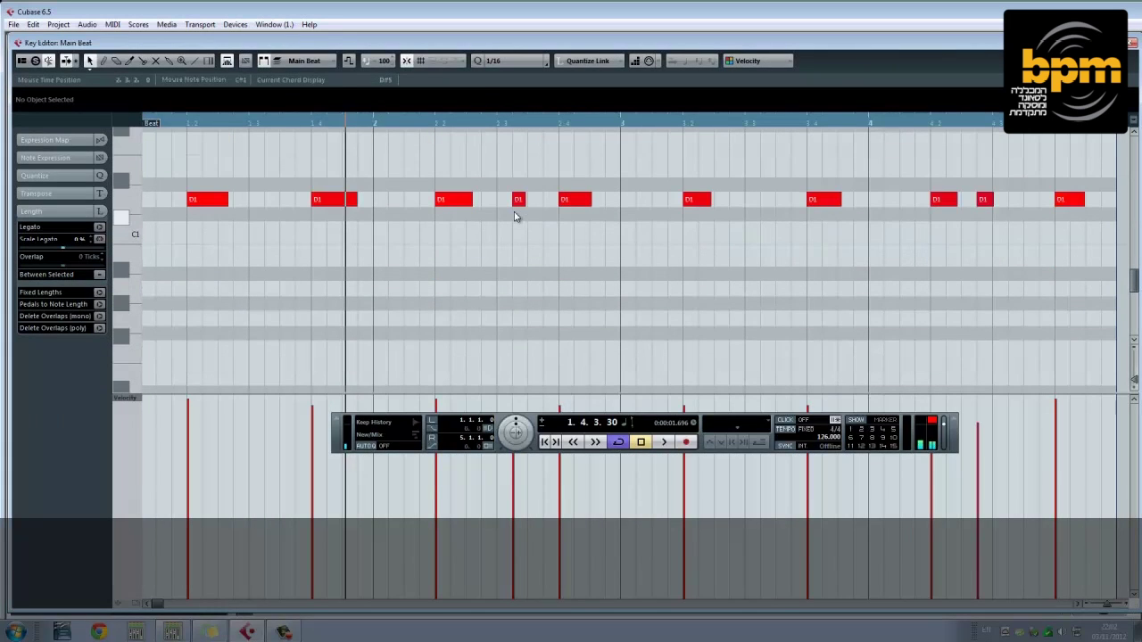
{"action": "left_click", "coordinate": [519, 202]}
{"action": "key", "text": "Delete"}
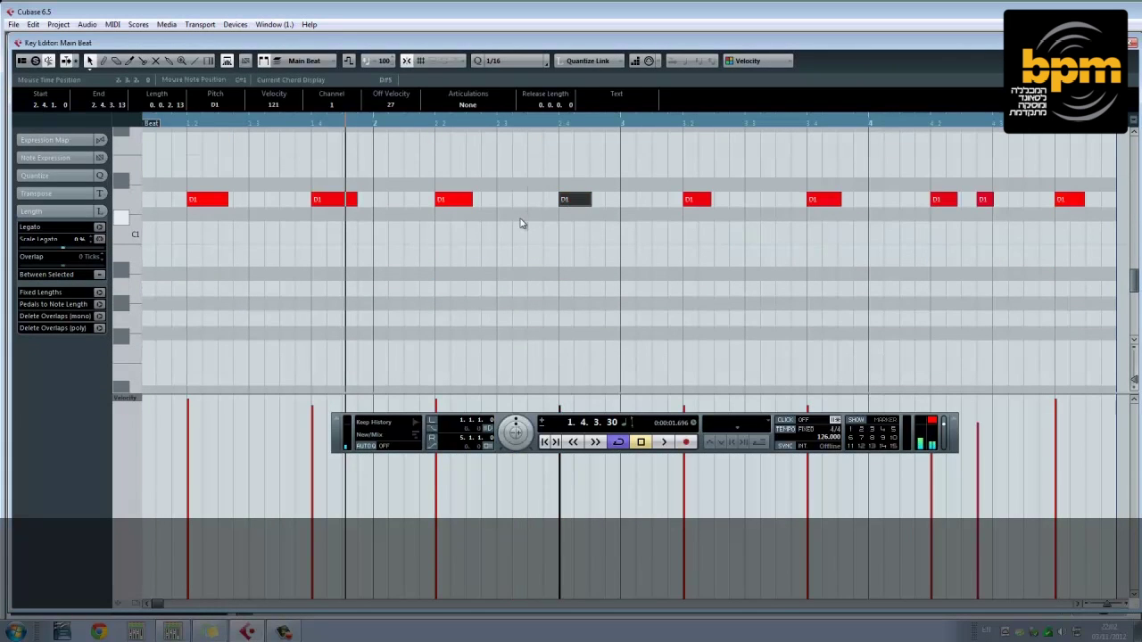
- Select all the snare notes and lower their velocities together, with the note at bar 3 beat 2 ending at 86
{"action": "key", "text": "ctrl+a"}
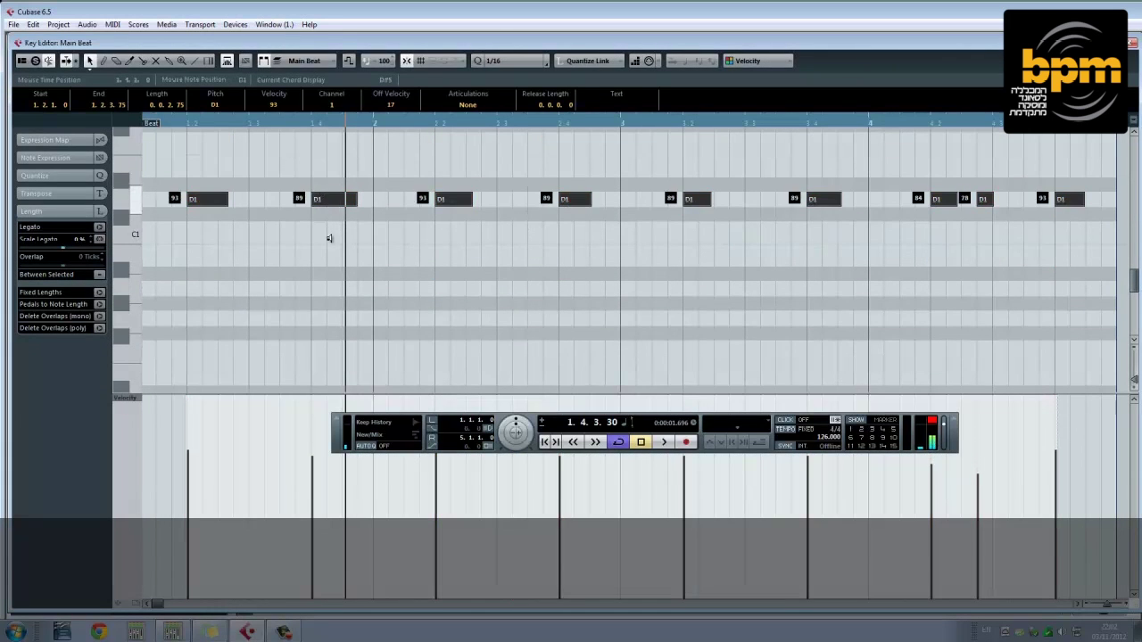
{"action": "left_click", "coordinate": [330, 239]}
{"action": "key", "text": "ctrl+a"}
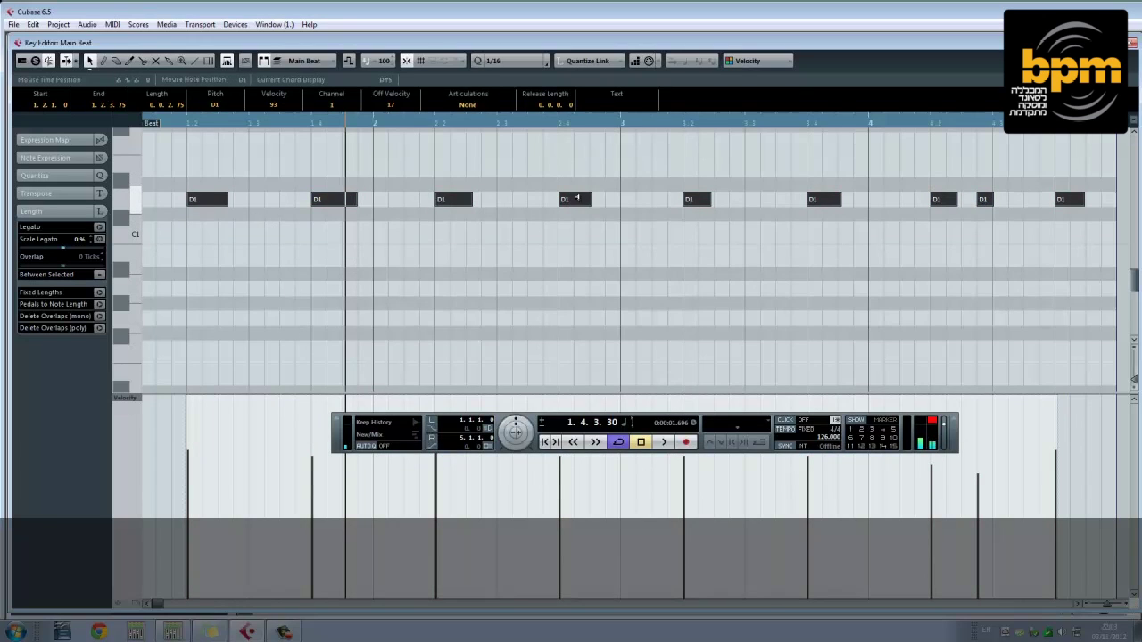
{"action": "left_click_drag", "start_coordinate": [576, 197], "coordinate": [609, 200]}
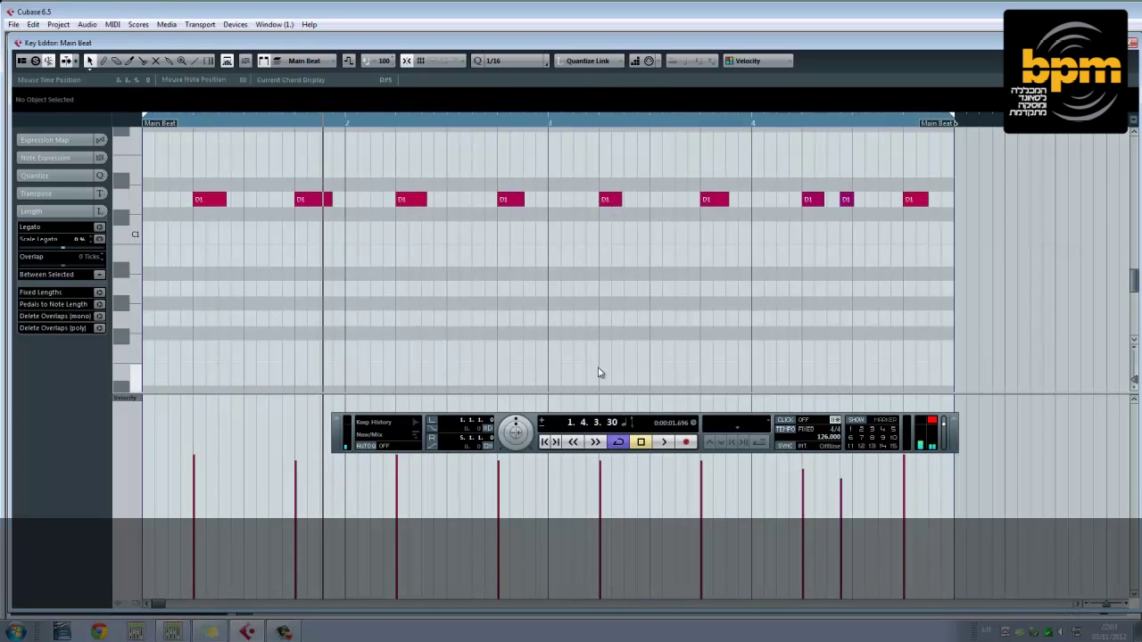
- While playing the loop, delete the snare notes at 2.4.1 and 4.2.1 and raise the note at 4.2.4 to velocity 104
{"action": "key", "text": "space"}
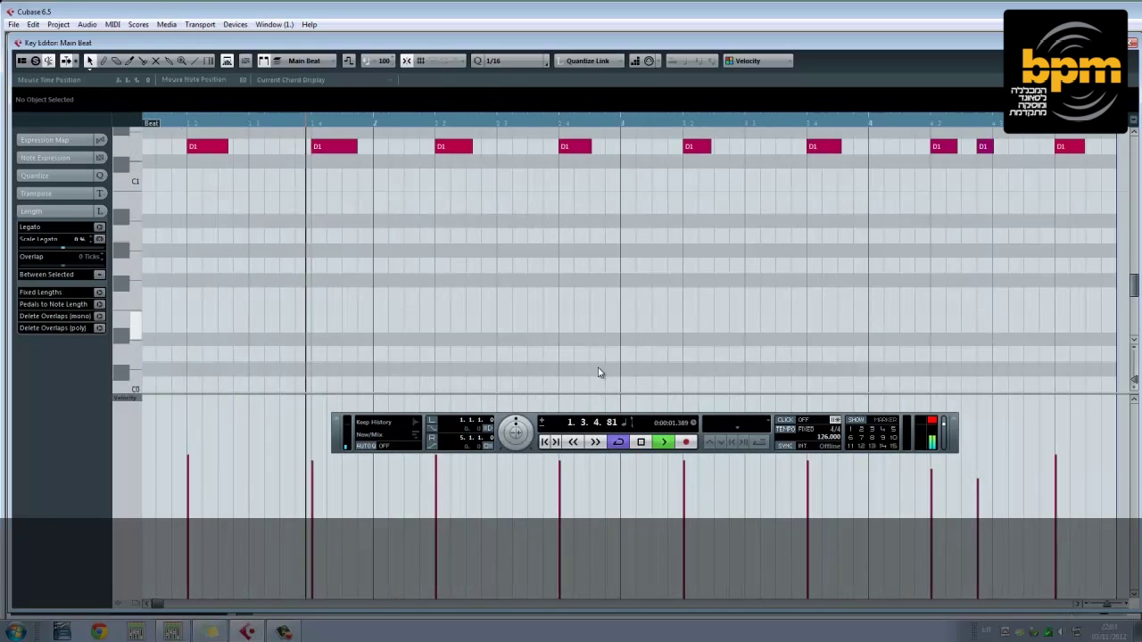
{"action": "scroll", "coordinate": [727, 328], "scroll_direction": "up", "scroll_amount": 3}
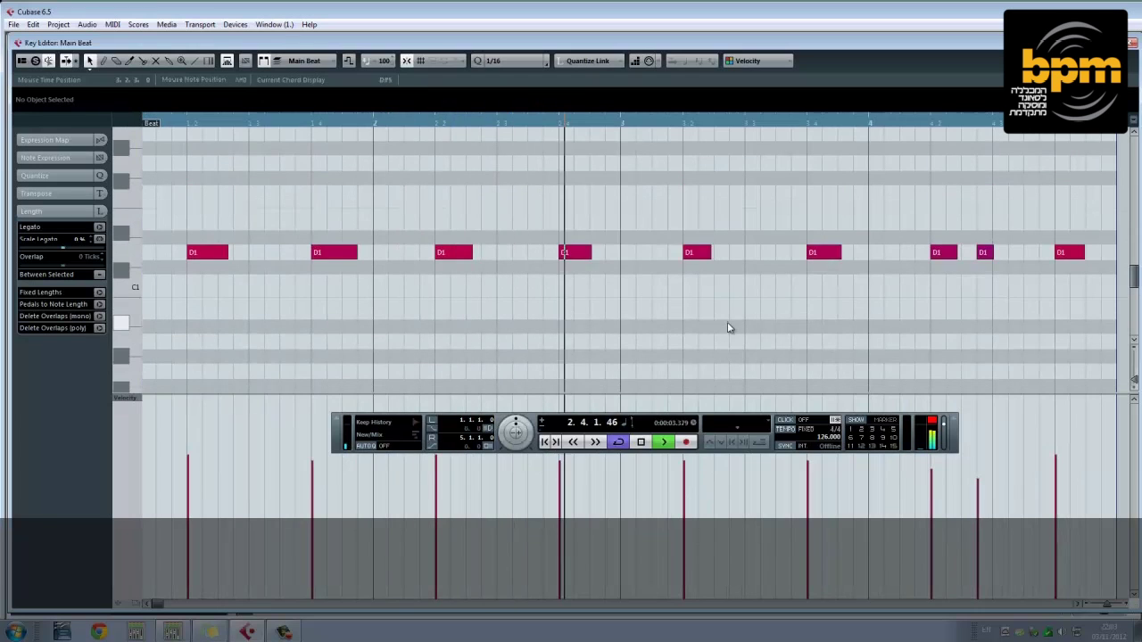
{"action": "left_click", "coordinate": [571, 253]}
{"action": "key", "text": "Delete"}
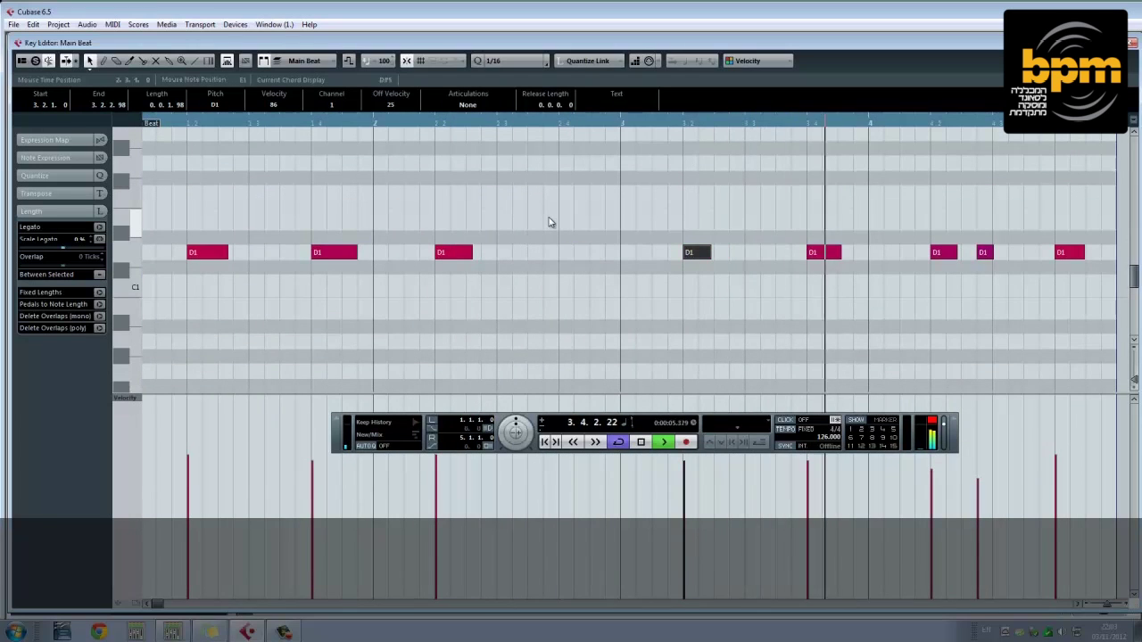
{"action": "left_click", "coordinate": [942, 252]}
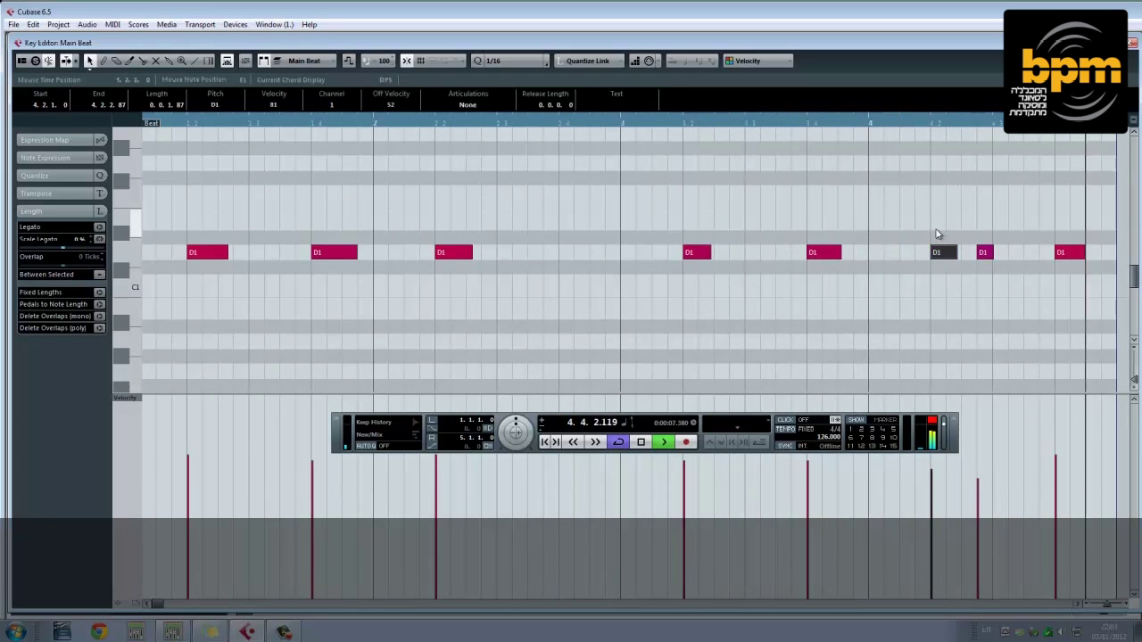
{"action": "key", "text": "Delete"}
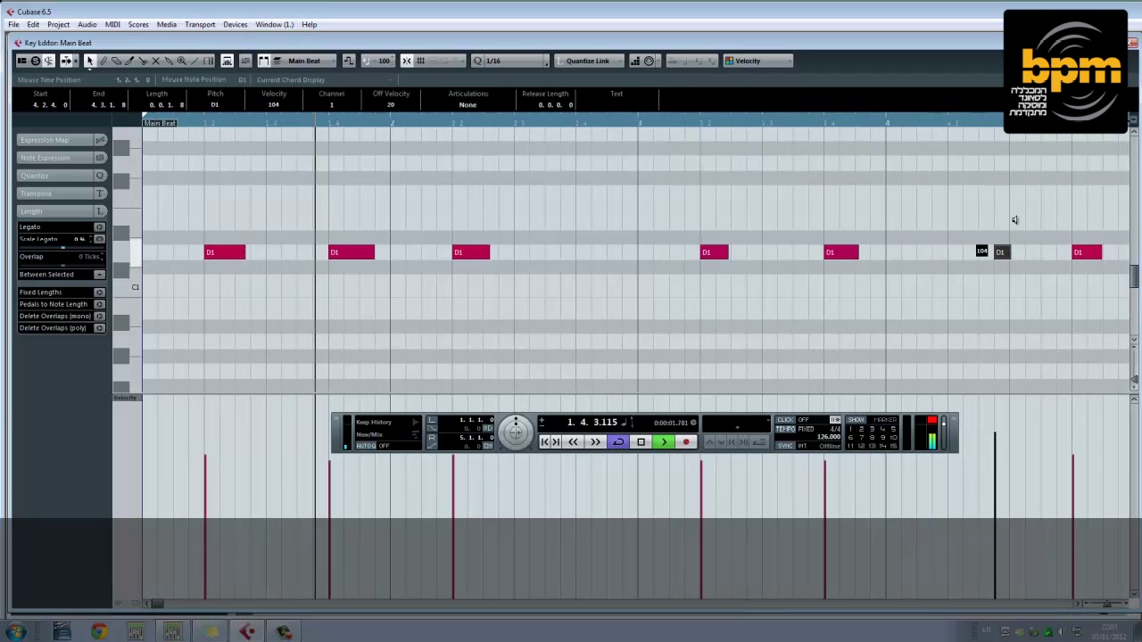
{"action": "left_click", "coordinate": [944, 258]}
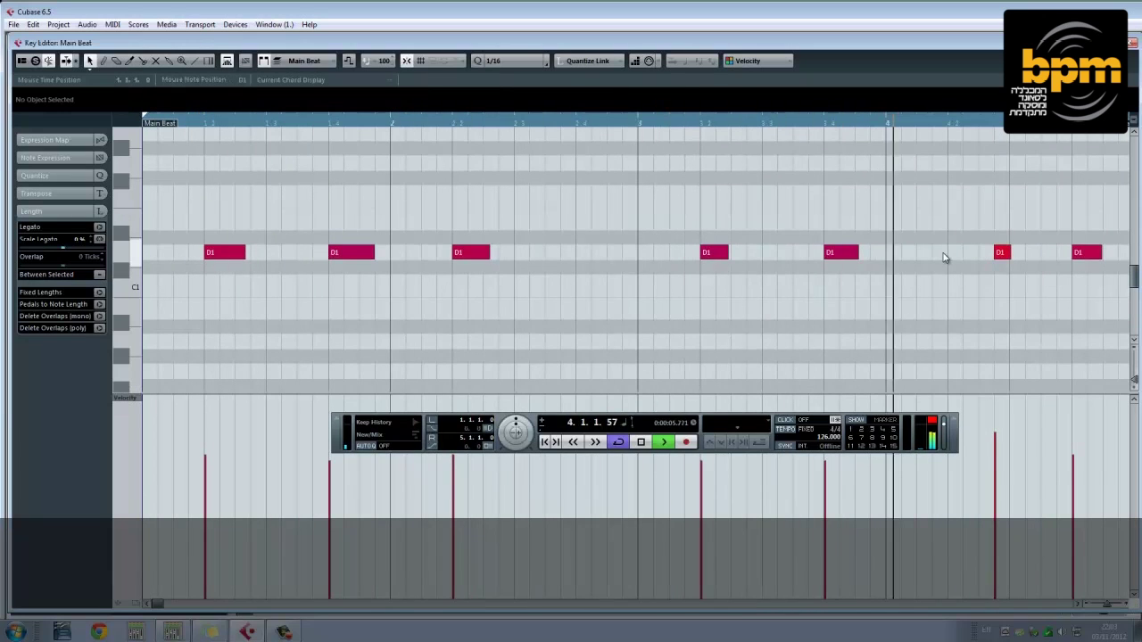
{"action": "key", "text": "Escape"}
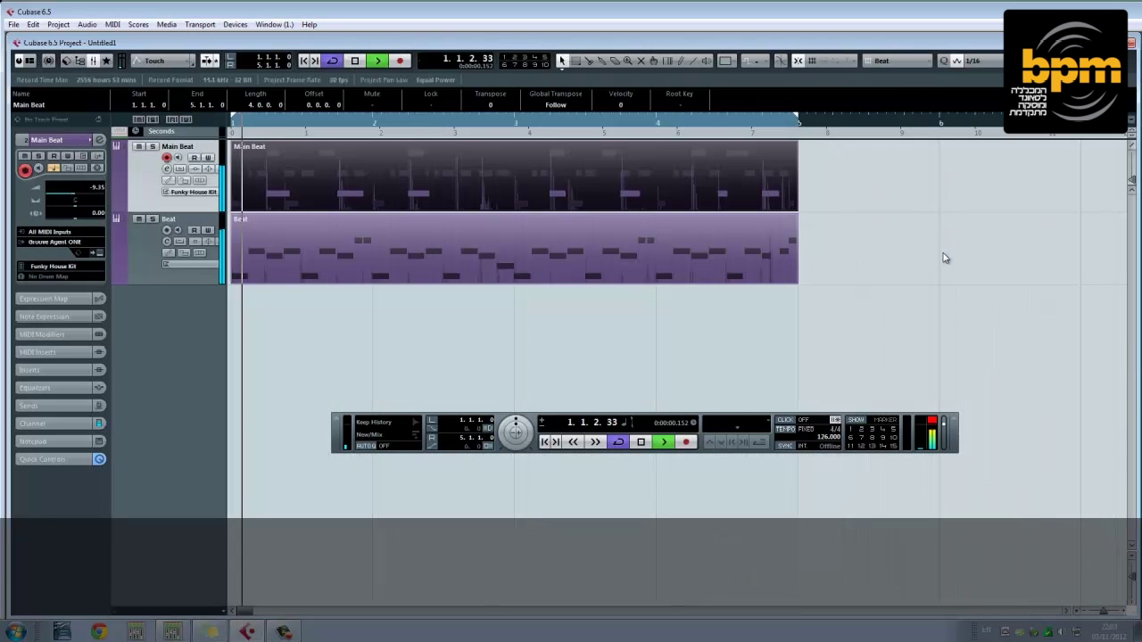
- Glue the overlapping Main Beat parts together in the project and stop playback
{"action": "right_click", "coordinate": [881, 239]}
{"action": "left_click", "coordinate": [905, 234]}
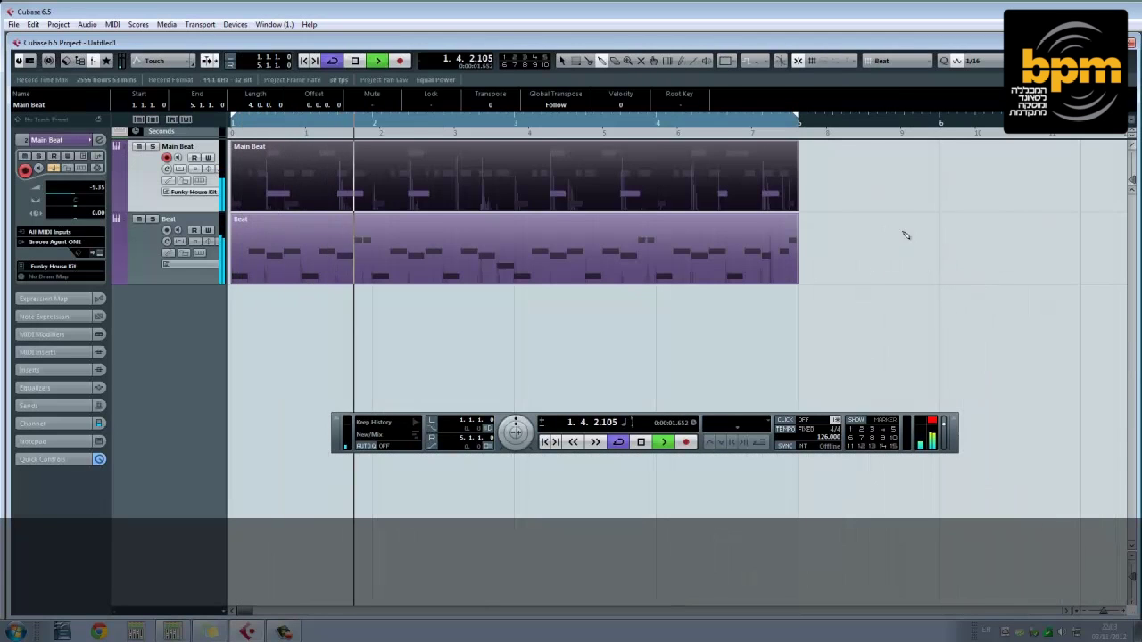
{"action": "right_click", "coordinate": [601, 179]}
{"action": "left_click", "coordinate": [600, 178]}
{"action": "key", "text": "space"}
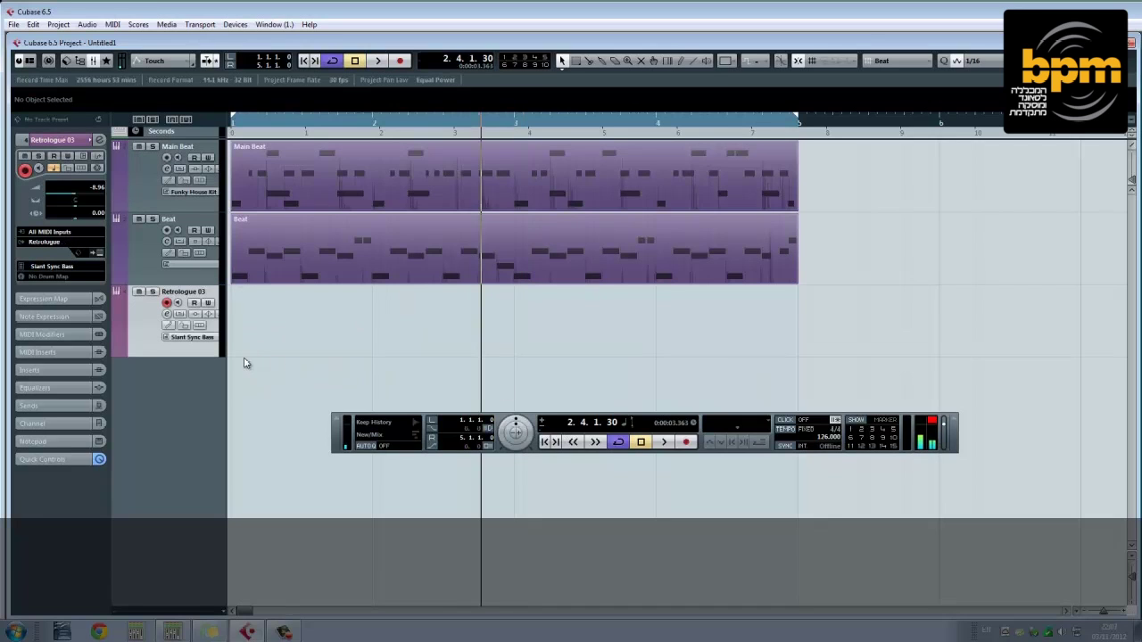
- Open the Retrologue instrument's preset browser, reset its filters, and show only the Bass category
{"action": "left_click", "coordinate": [100, 255]}
{"action": "left_click", "coordinate": [487, 99]}
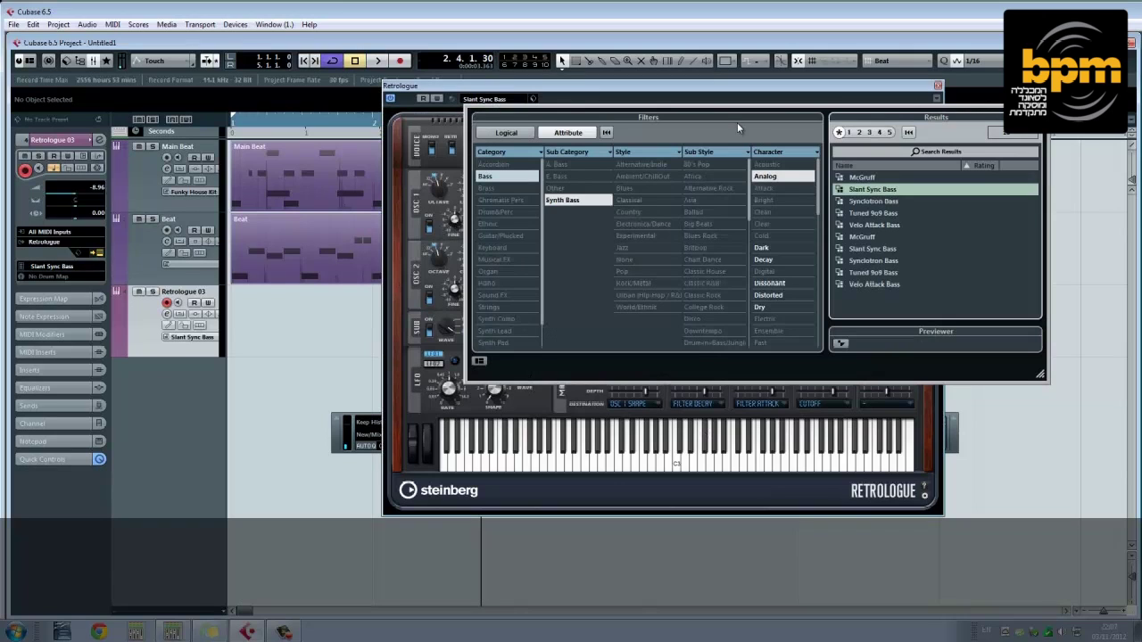
{"action": "left_click", "coordinate": [607, 133]}
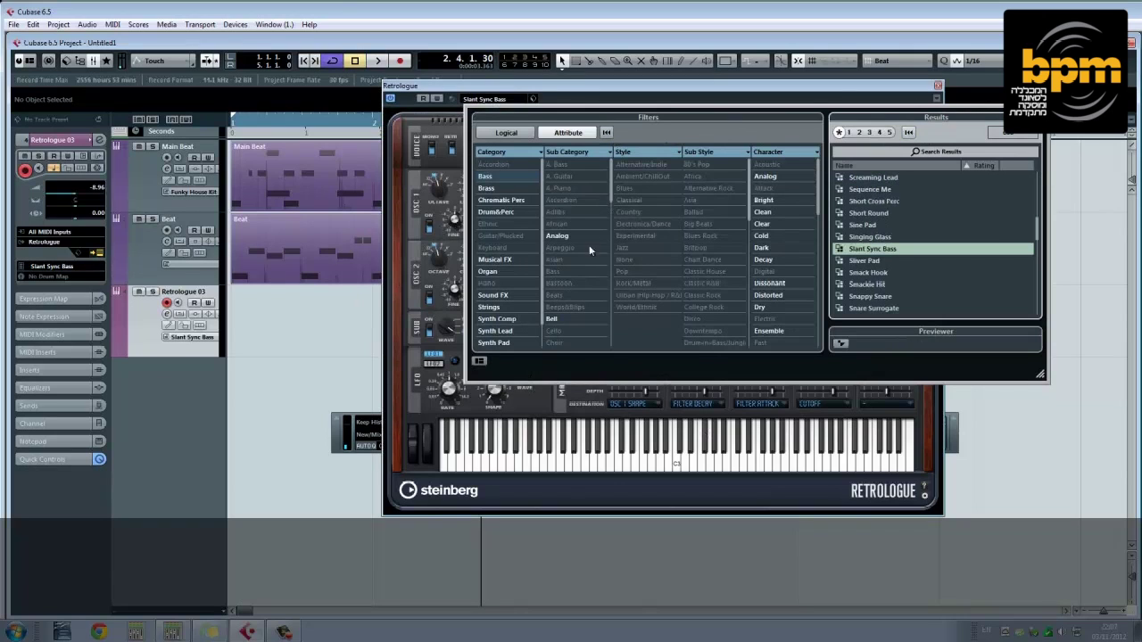
{"action": "left_click", "coordinate": [492, 177]}
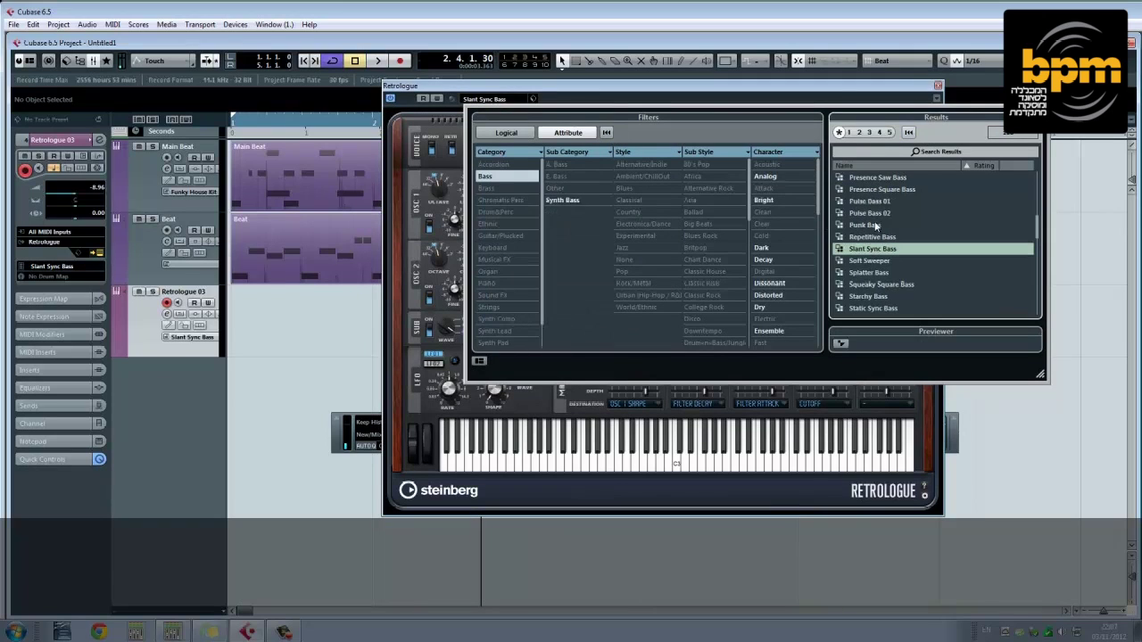
- Audition the Pulse Bass 01 preset, load Punk Bass for the Retrologue track, and close the preset browser
{"action": "left_click", "coordinate": [875, 201]}
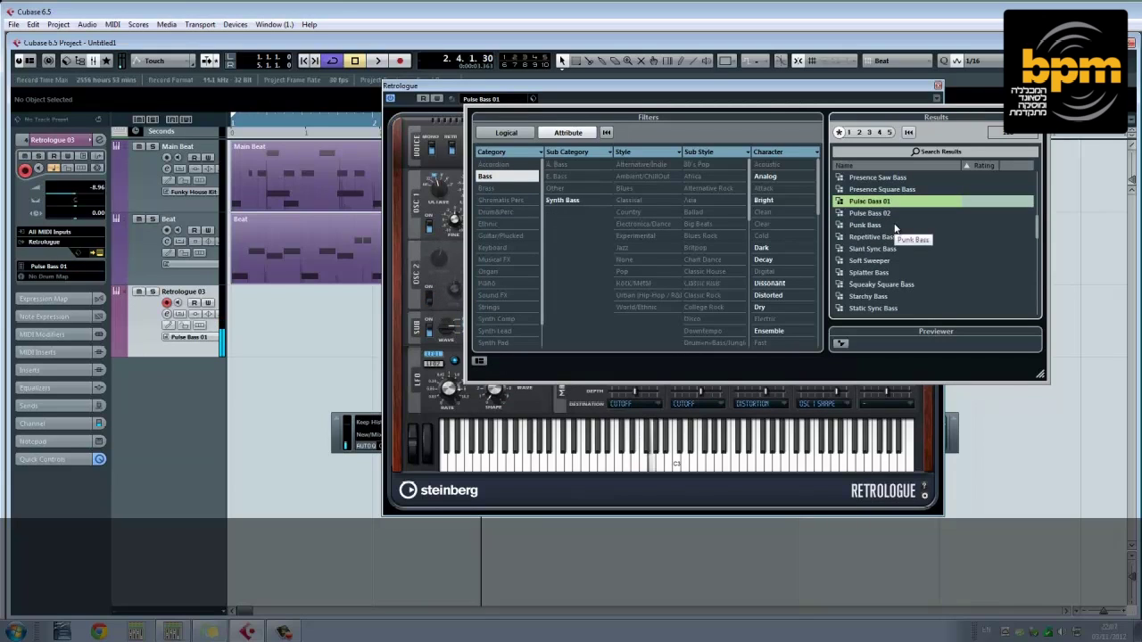
{"action": "left_click", "coordinate": [891, 225]}
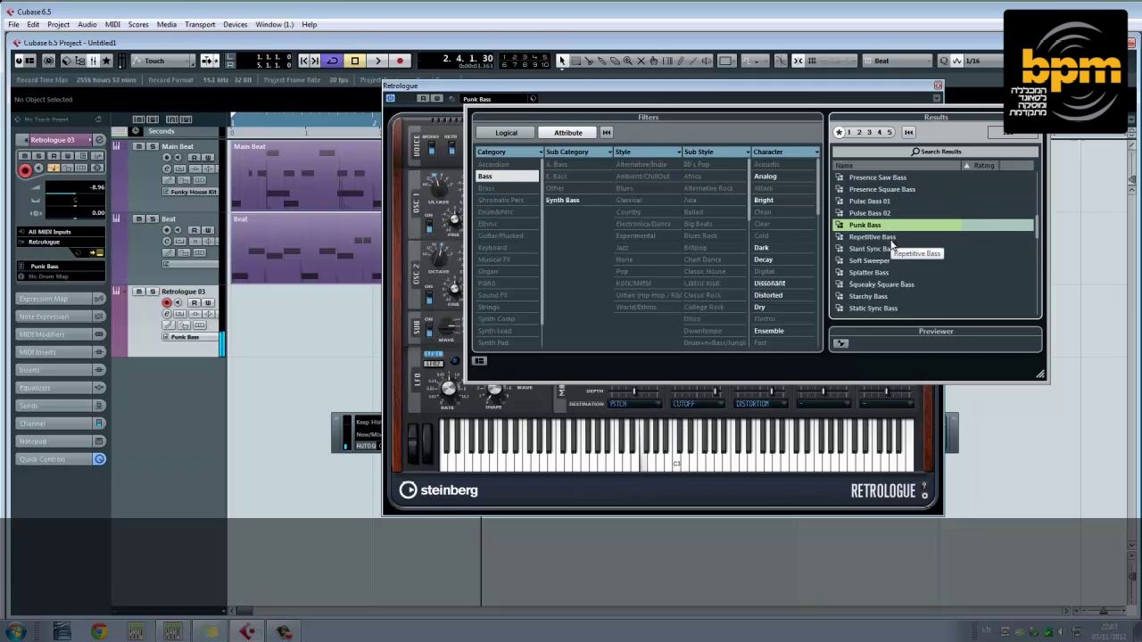
{"action": "left_click", "coordinate": [898, 91]}
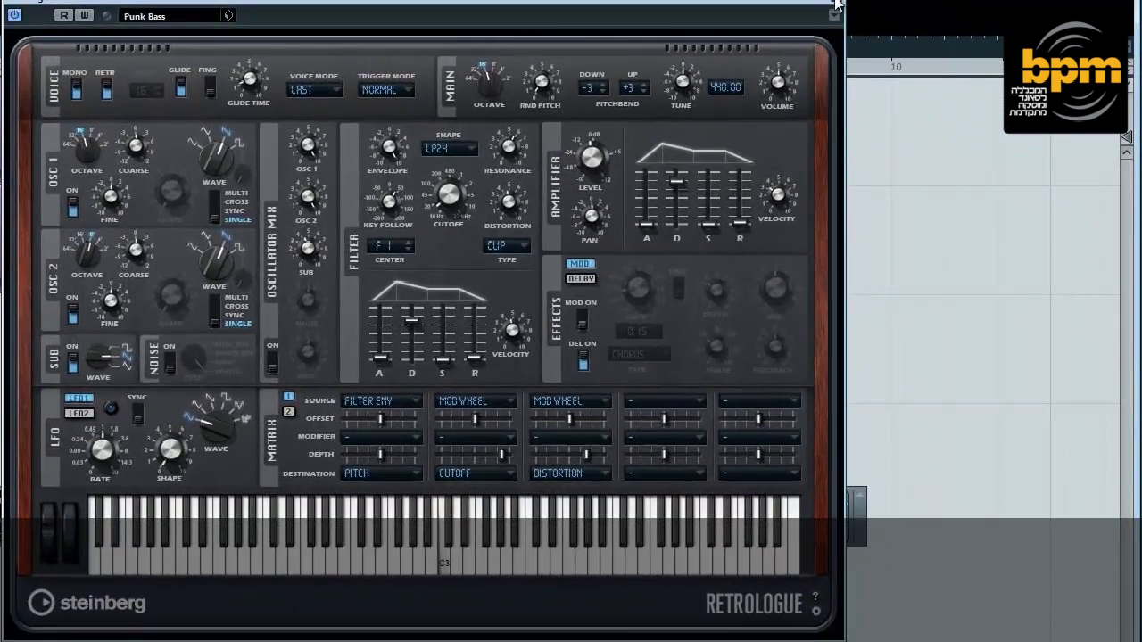
- Move the Transport panel aside and bring the Retrologue editor to the front
{"action": "left_click", "coordinate": [938, 87]}
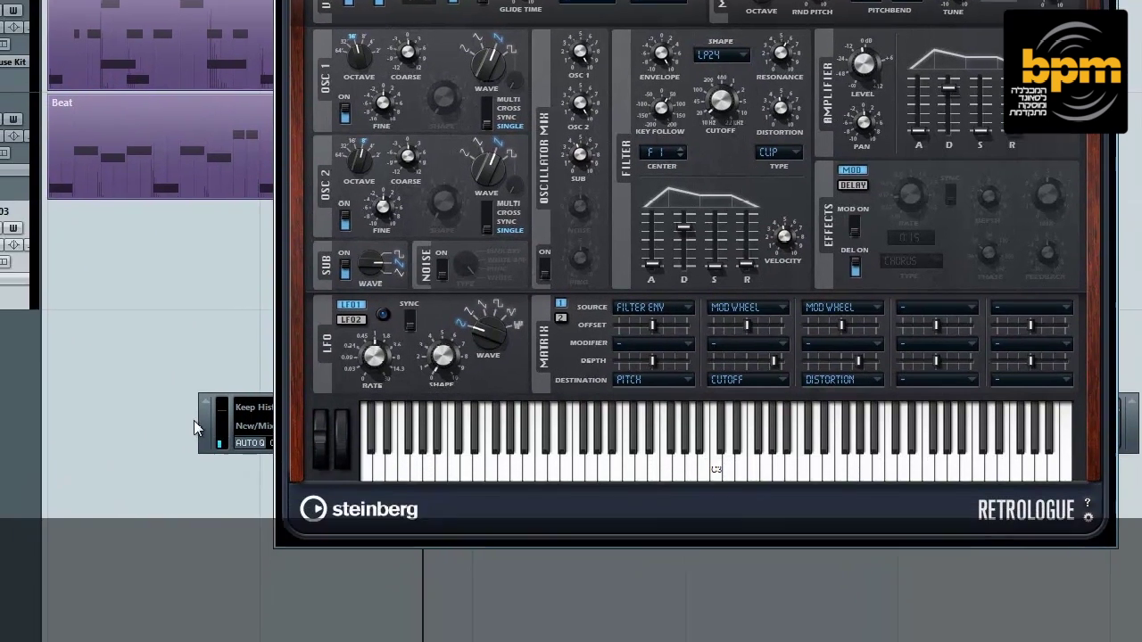
{"action": "left_click_drag", "start_coordinate": [163, 520], "coordinate": [16, 508]}
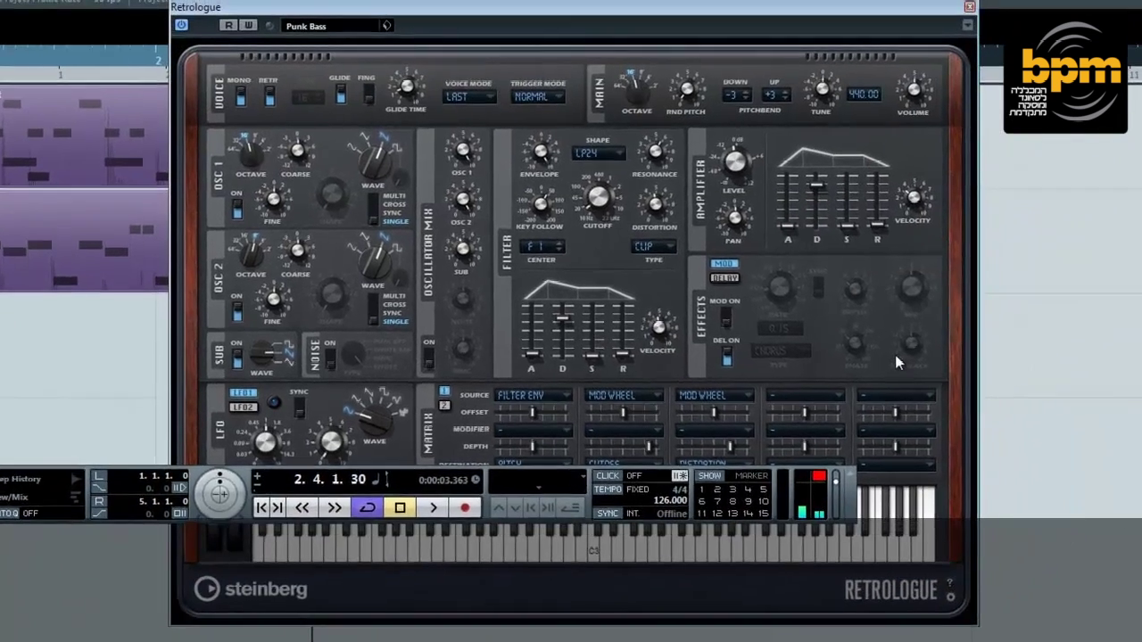
{"action": "left_click", "coordinate": [693, 457]}
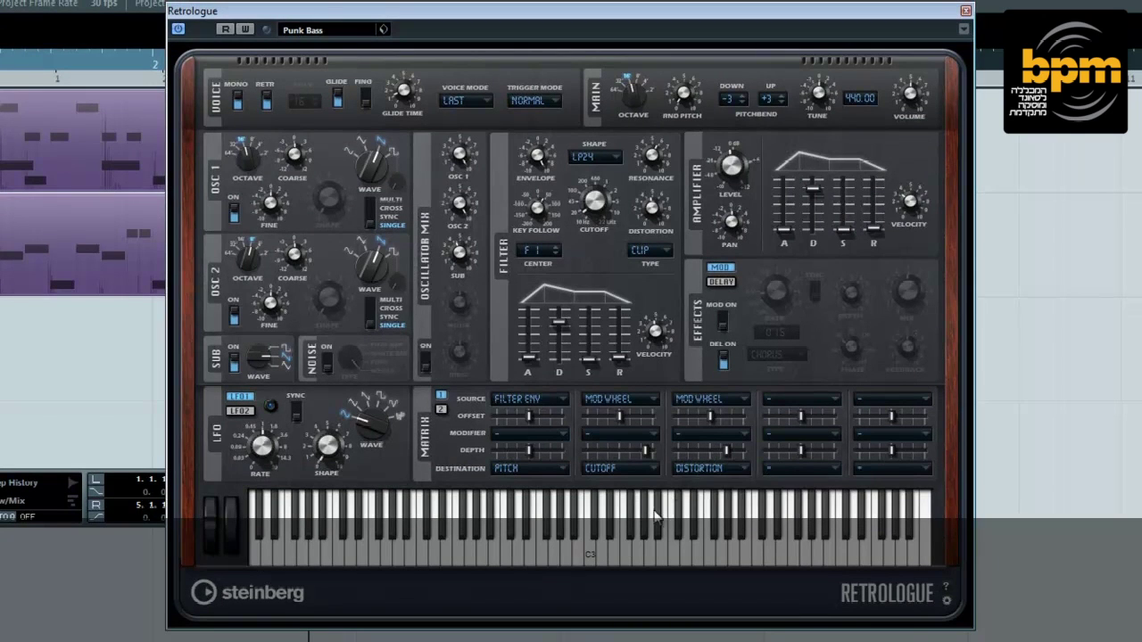
- Set up the fourth modulation matrix slot with Aftertouch as source, maximum depth, and Cutoff as destination
{"action": "left_click", "coordinate": [825, 392]}
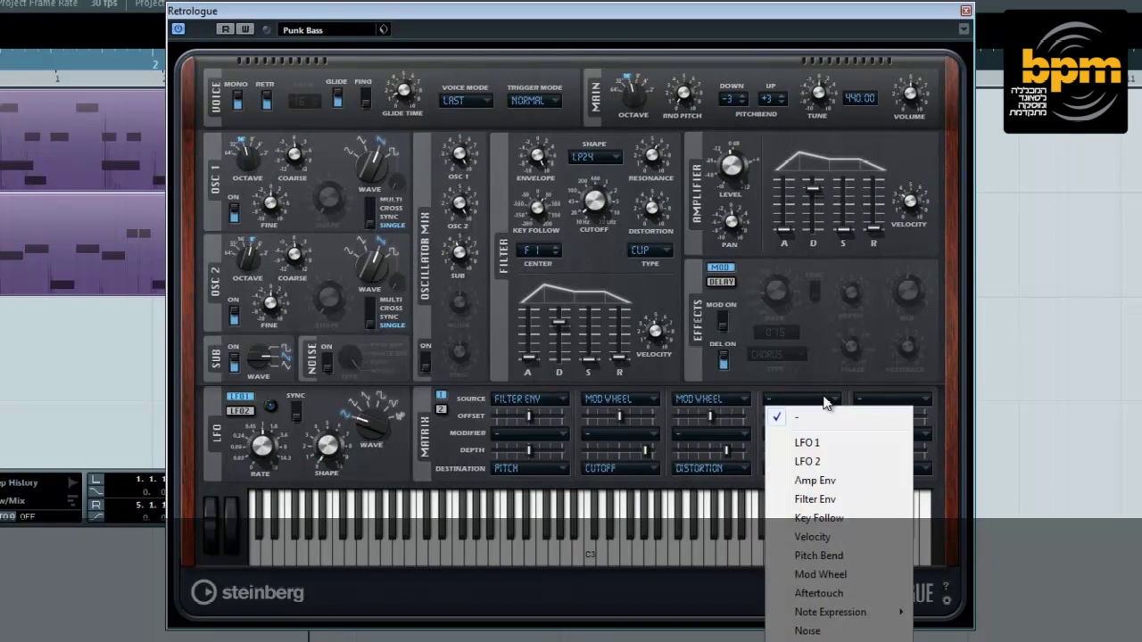
{"action": "left_click", "coordinate": [843, 591]}
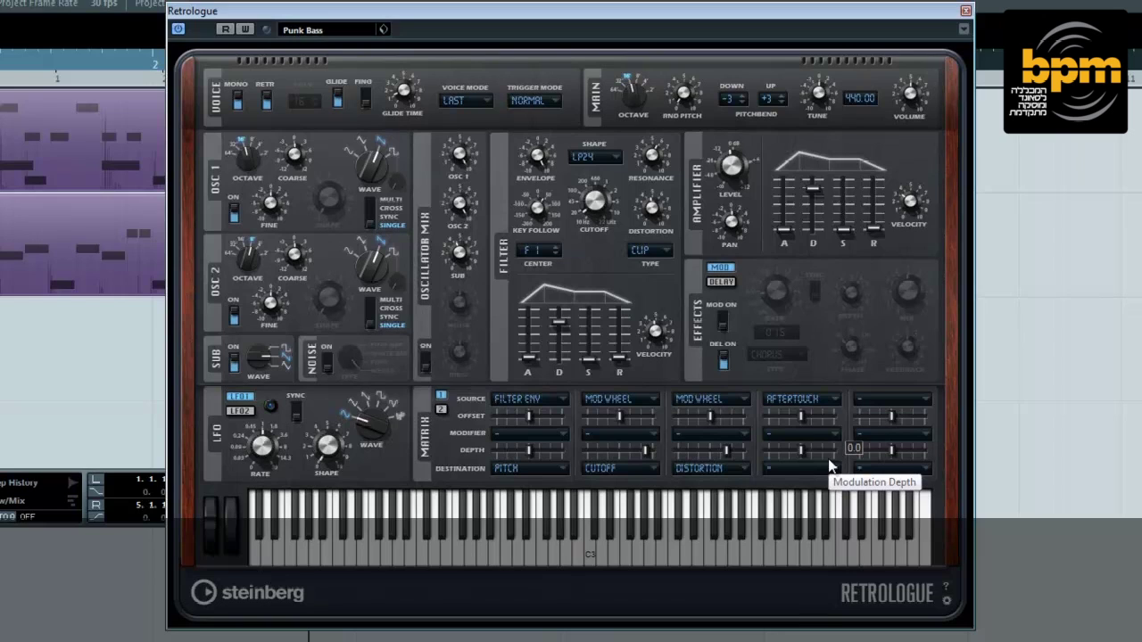
{"action": "left_click_drag", "start_coordinate": [806, 457], "coordinate": [862, 455]}
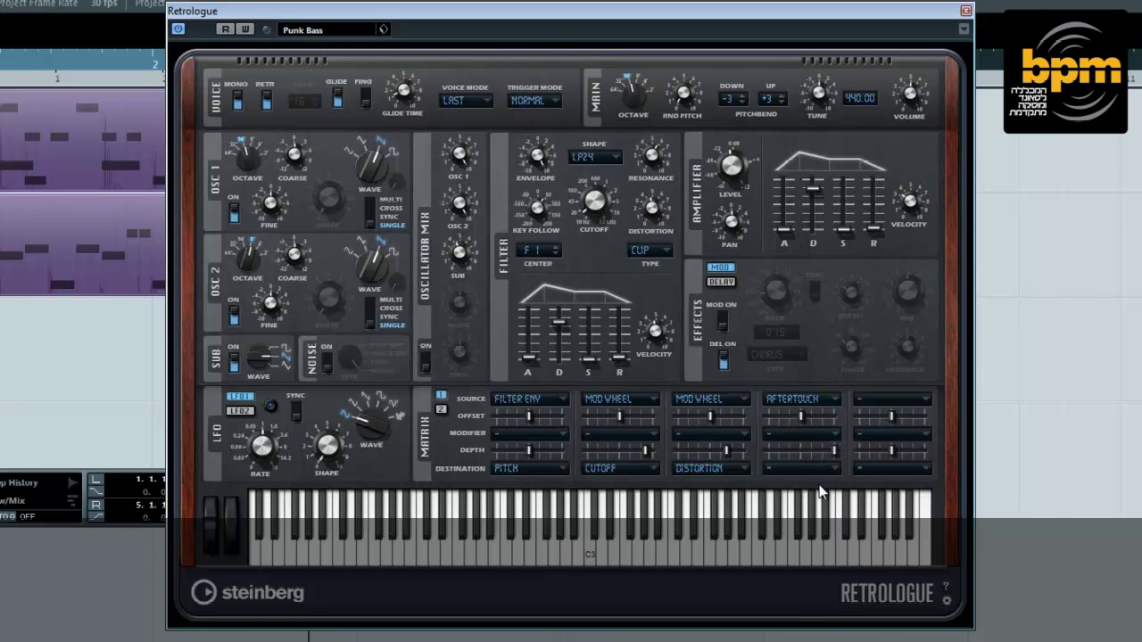
{"action": "left_click", "coordinate": [821, 471]}
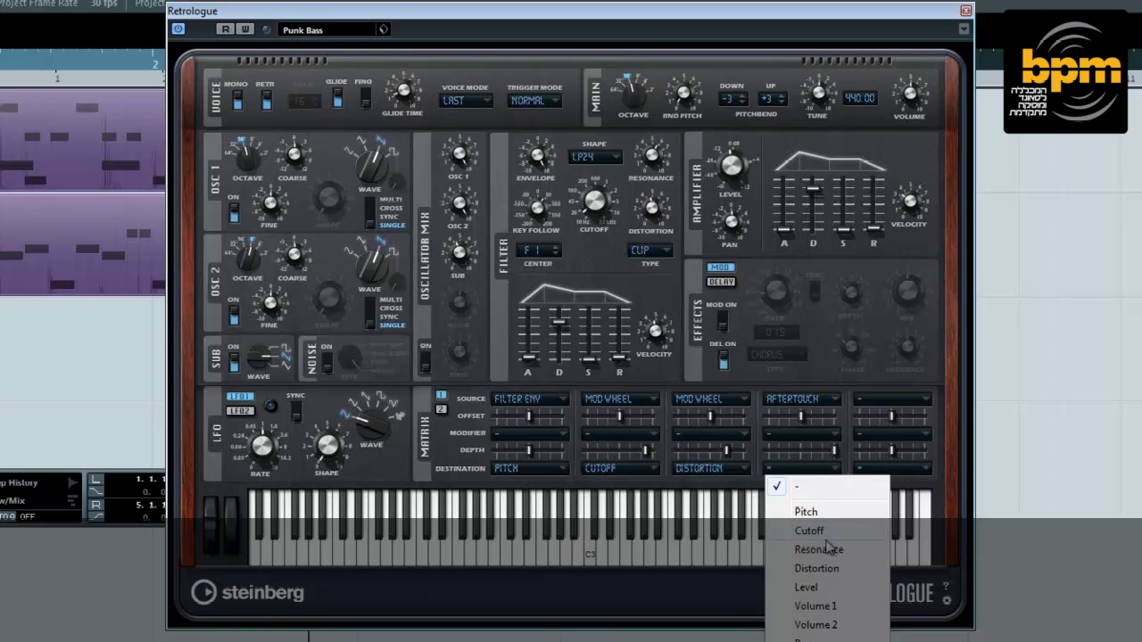
{"action": "left_click", "coordinate": [809, 530]}
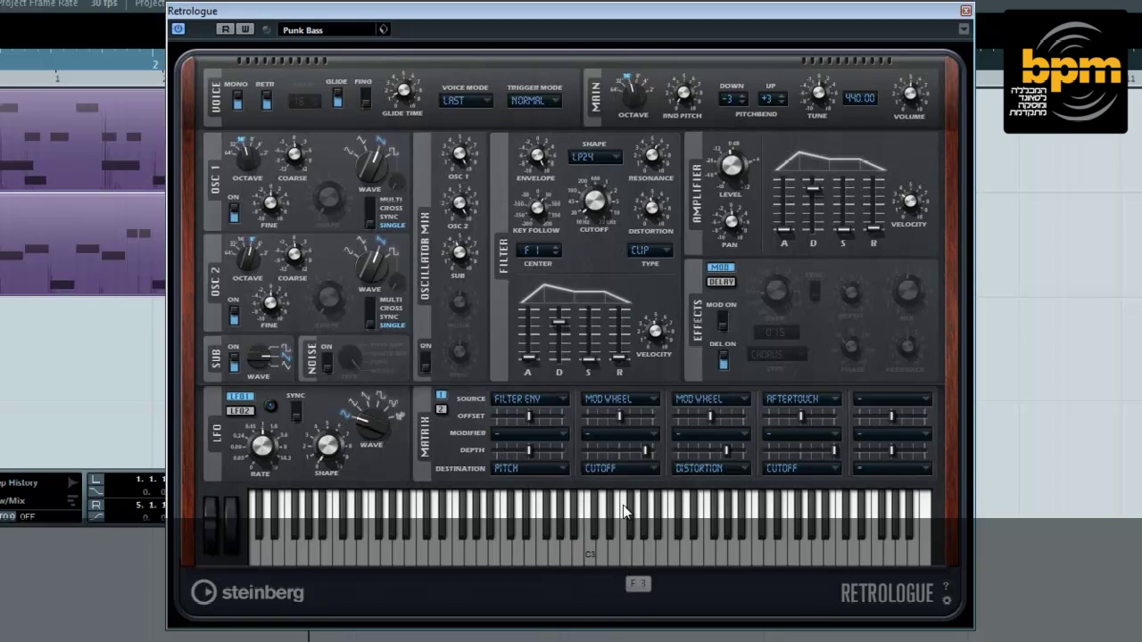
- Try the Aftertouch-to-Cutoff depth at 45.5 and at a negative amount, and leave it at a positive amount
{"action": "left_click_drag", "start_coordinate": [837, 452], "coordinate": [817, 457]}
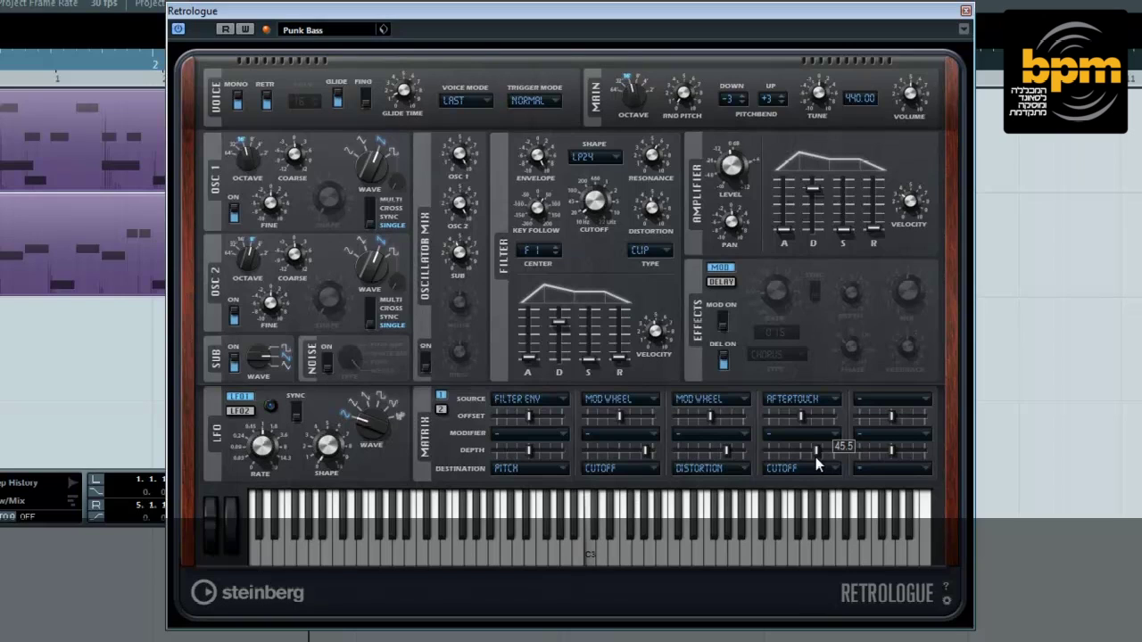
{"action": "left_click_drag", "start_coordinate": [816, 458], "coordinate": [780, 457]}
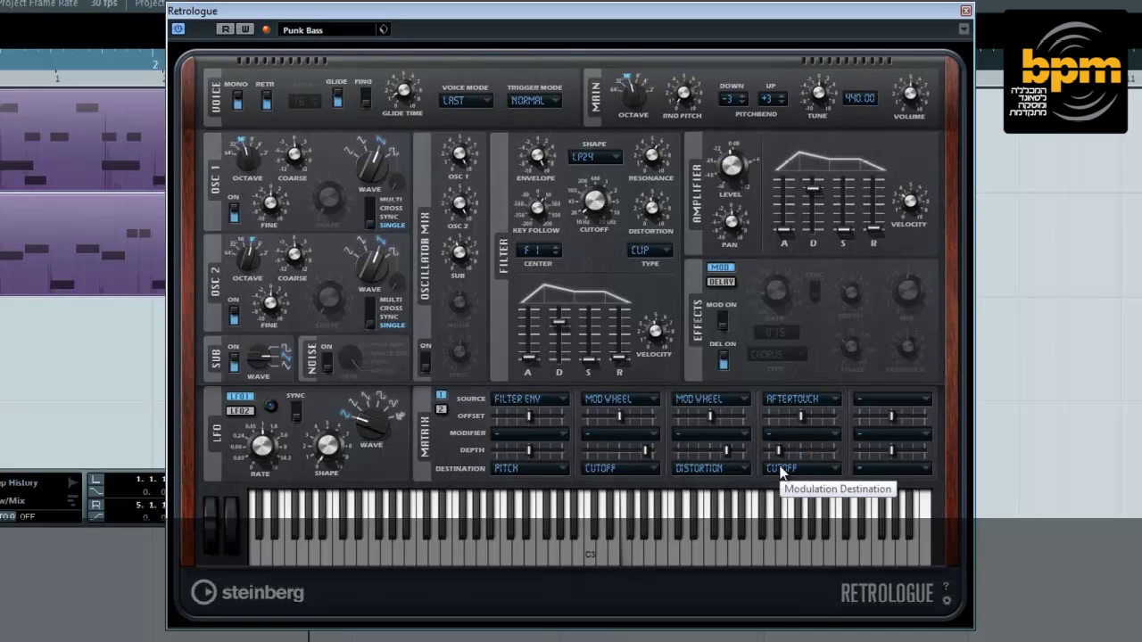
{"action": "mouse_move", "coordinate": [785, 457]}
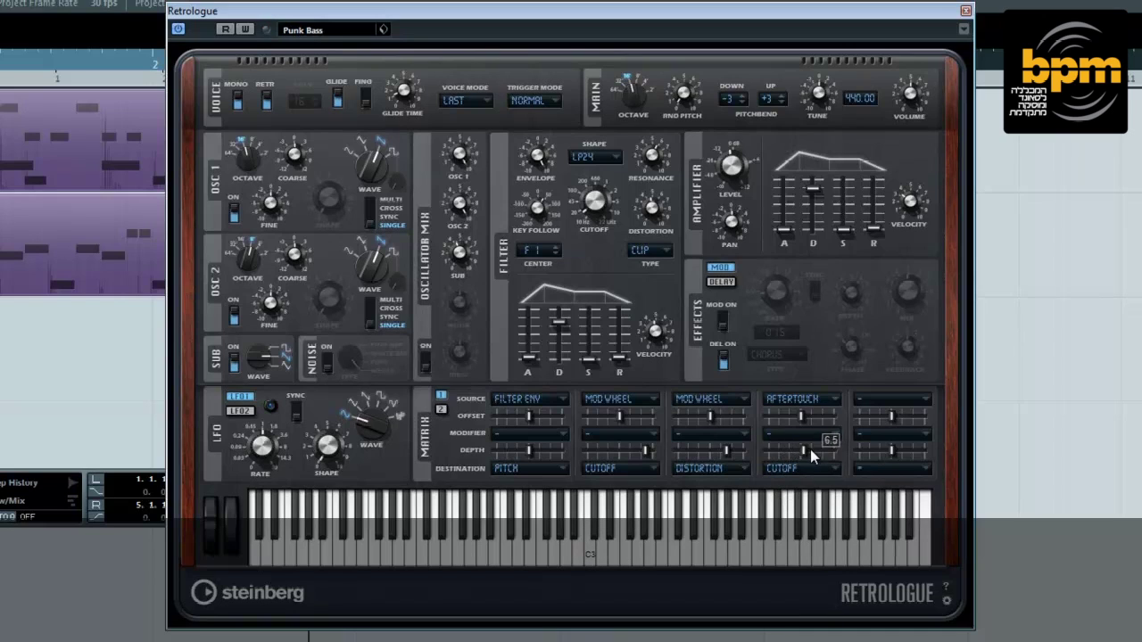
{"action": "left_click_drag", "start_coordinate": [810, 449], "coordinate": [832, 452]}
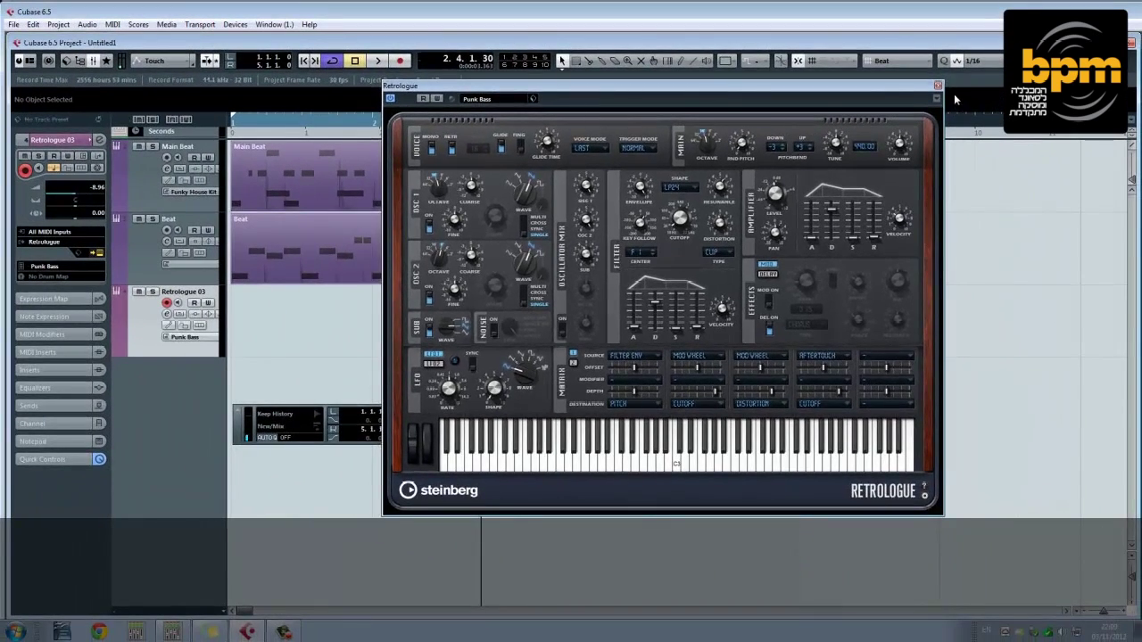
- Close the Retrologue editor, play the loop from the start, and record a bass part over bars 1 to 4 on the Retrologue 03 track
{"action": "left_click", "coordinate": [937, 87]}
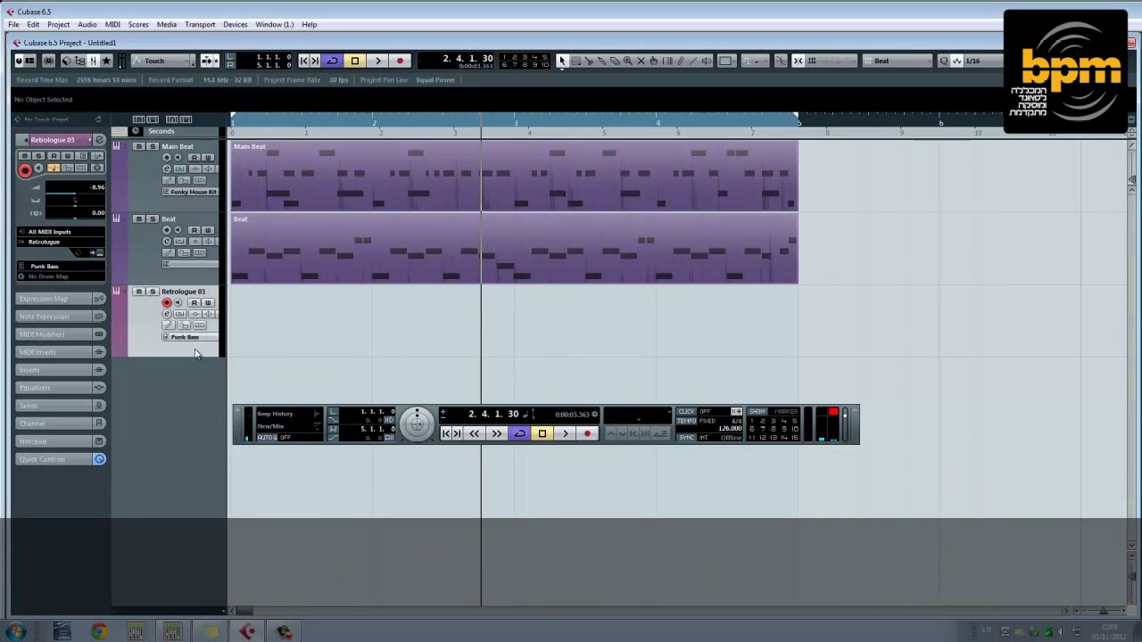
{"action": "key", "text": "Home"}
{"action": "key", "text": "space"}
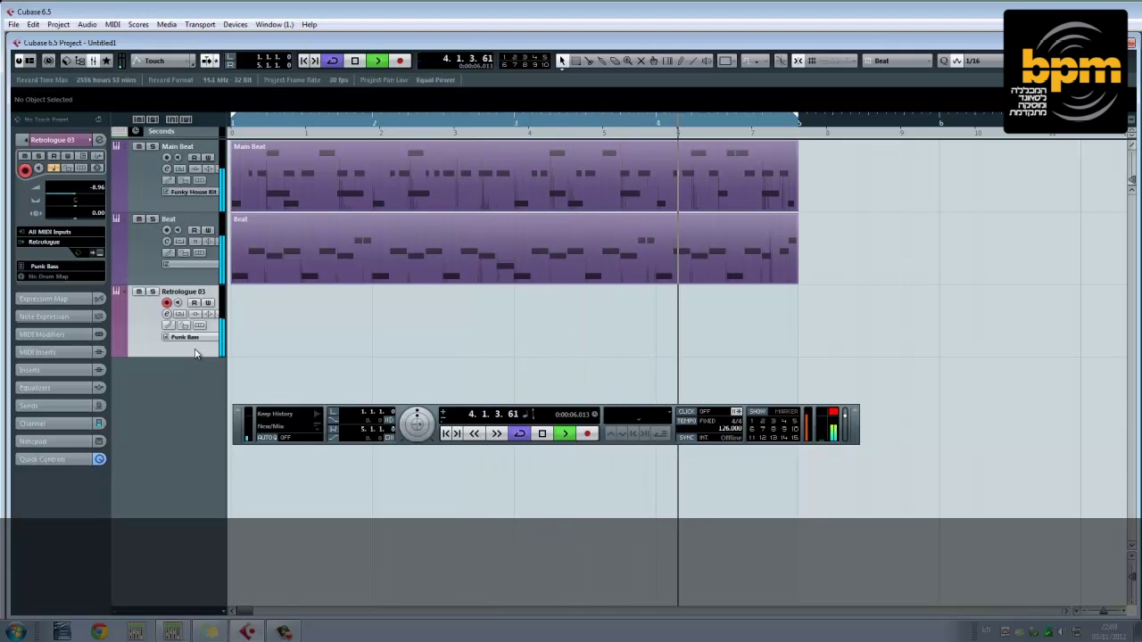
{"action": "key", "text": "KP_Multiply"}
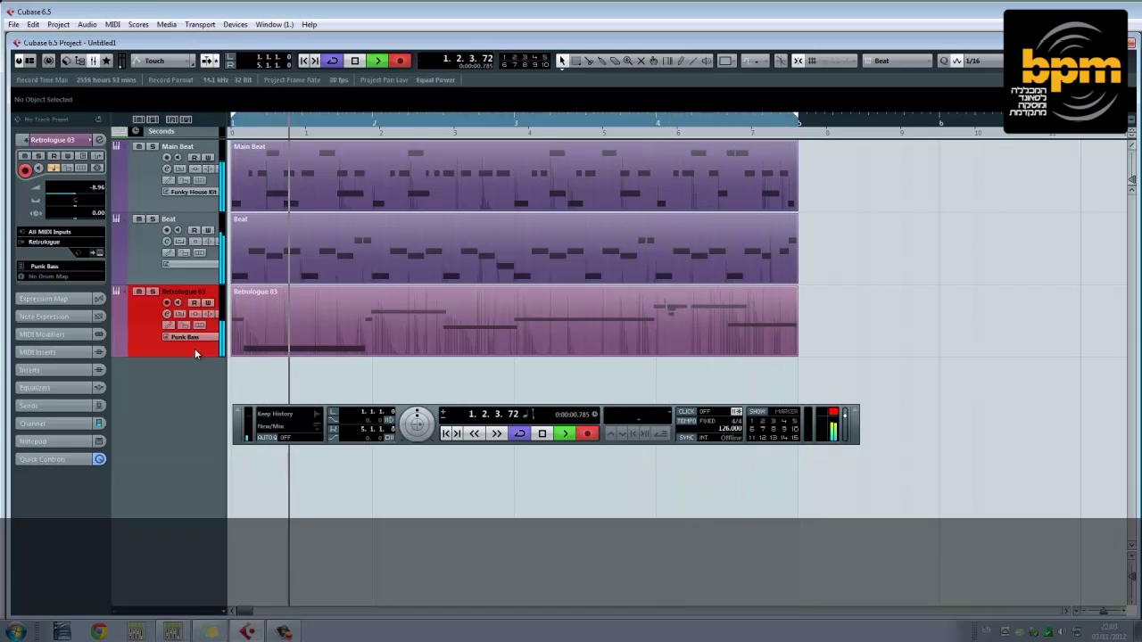
{"action": "key", "text": "space"}
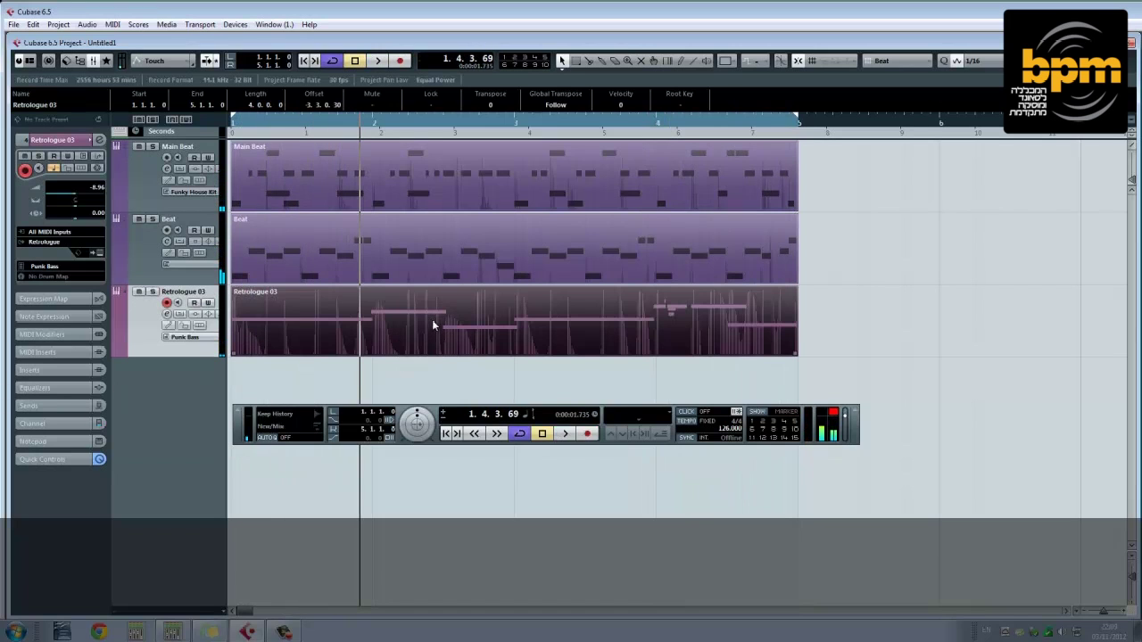
- Open the recorded part in the Key Editor, delete the stray notes near bar 4, and glue the F3 notes into one
{"action": "double_click", "coordinate": [465, 343]}
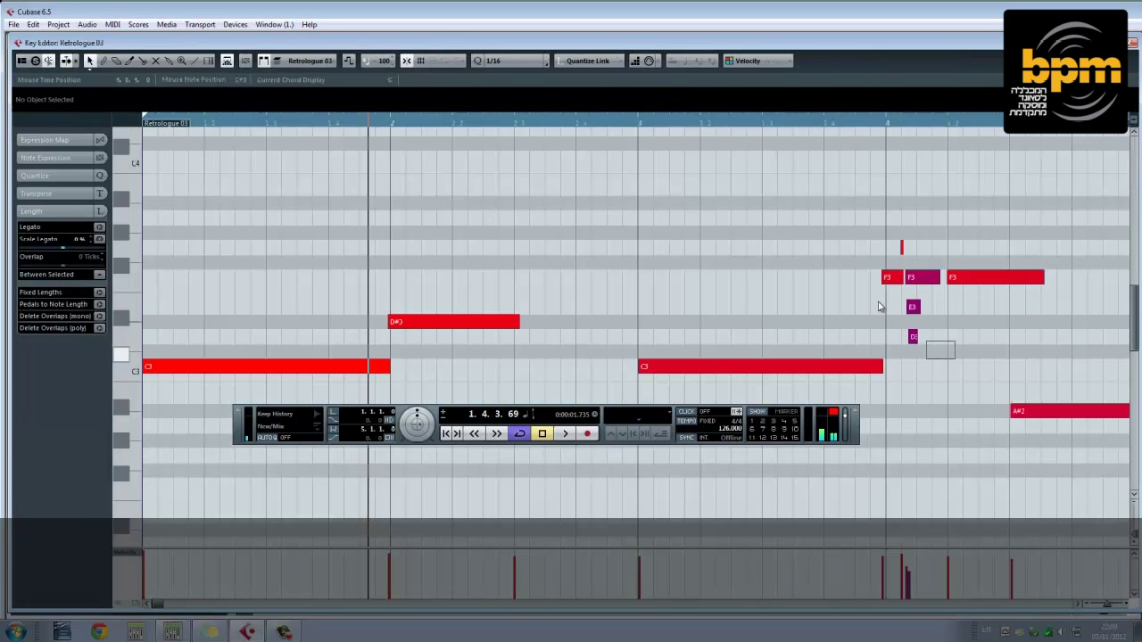
{"action": "left_click_drag", "start_coordinate": [879, 307], "coordinate": [942, 344]}
{"action": "left_click", "coordinate": [887, 306]}
{"action": "key", "text": "Delete"}
{"action": "left_click_drag", "start_coordinate": [920, 255], "coordinate": [831, 258]}
{"action": "right_click", "coordinate": [830, 258]}
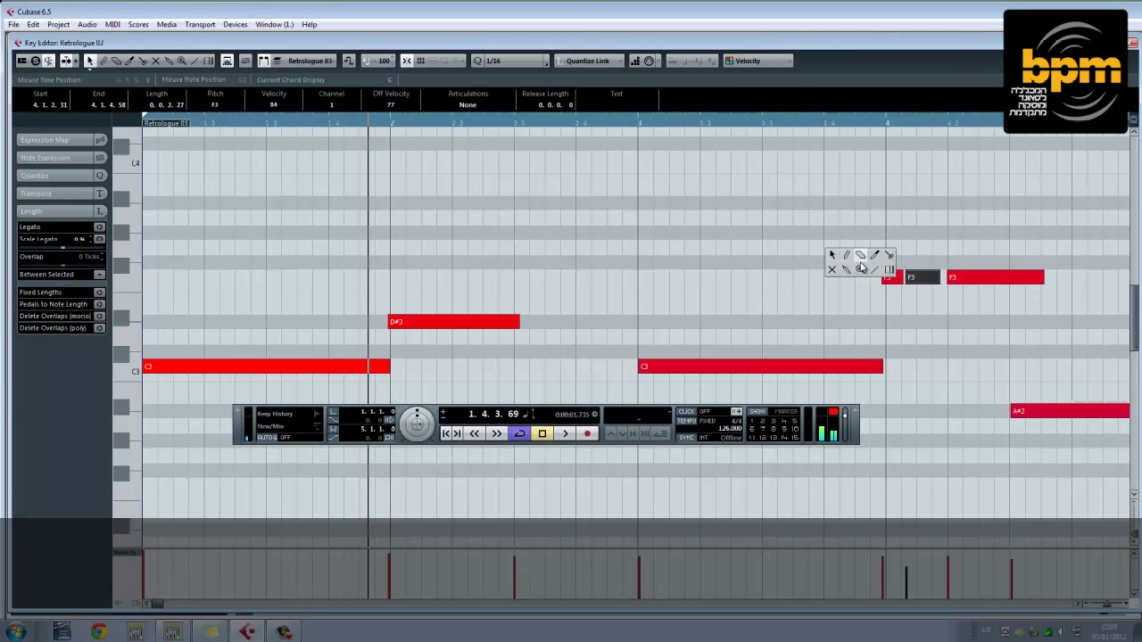
{"action": "left_click", "coordinate": [847, 270]}
{"action": "left_click", "coordinate": [890, 279]}
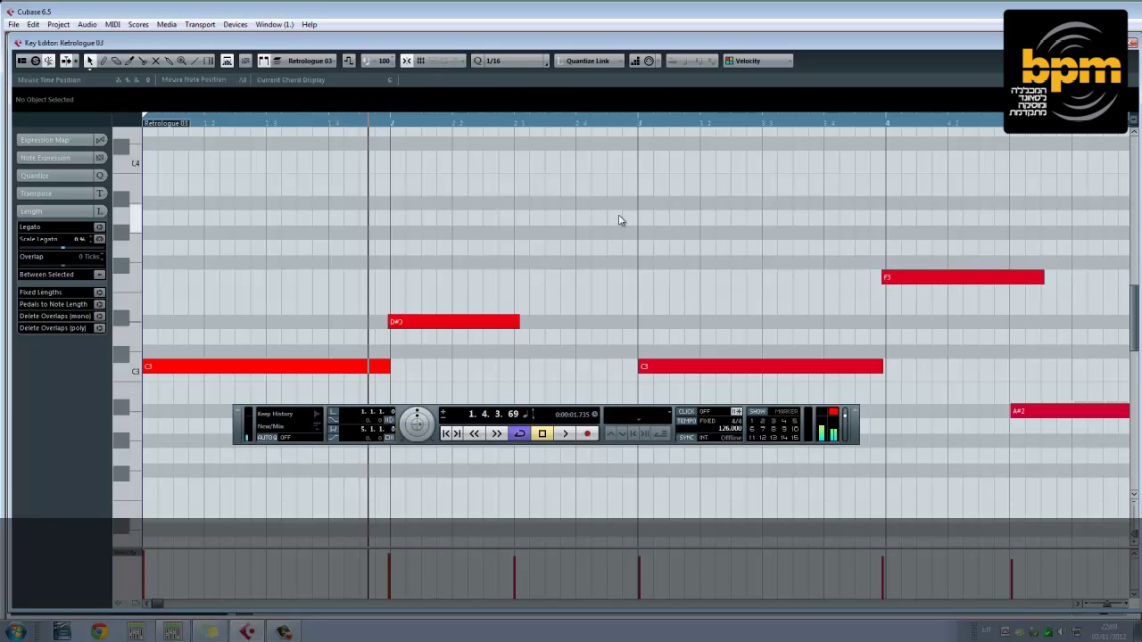
- Quantize the bass notes to the 1/16 grid and play the loop to check the timing
{"action": "key", "text": "q"}
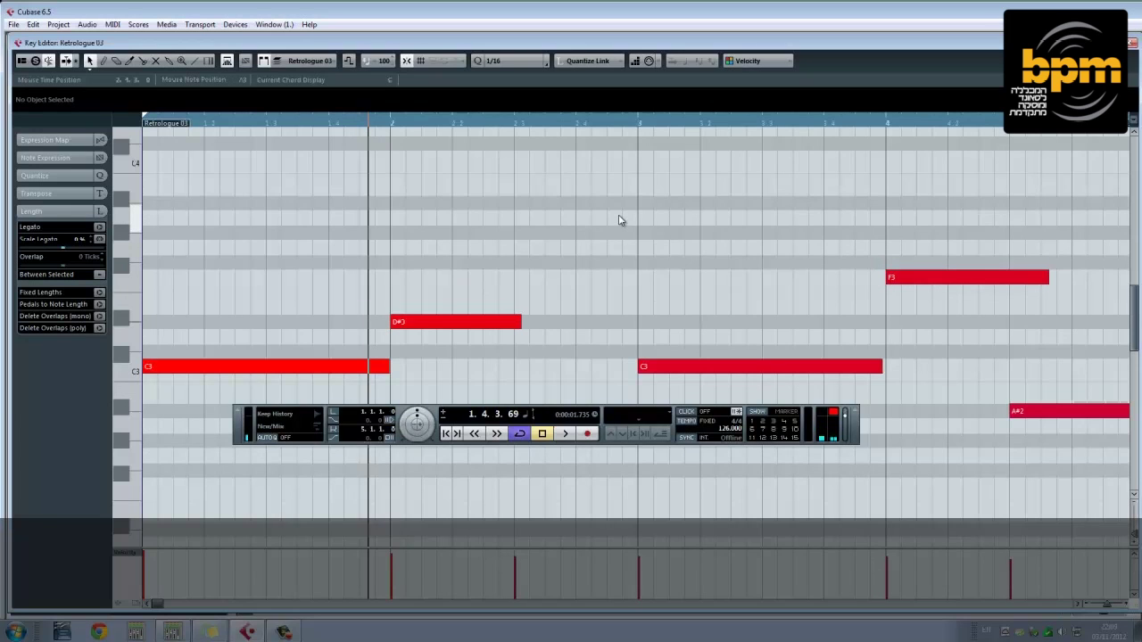
{"action": "key", "text": "space"}
{"action": "scroll", "coordinate": [621, 220], "scroll_direction": "down", "scroll_amount": 3}
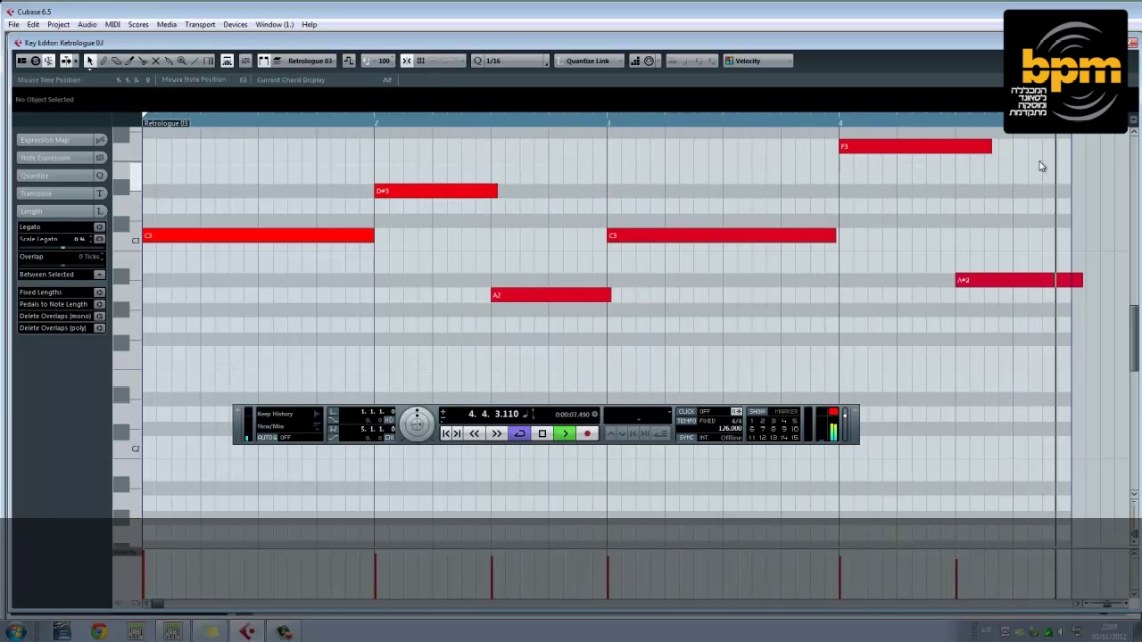
{"action": "key", "text": "space"}
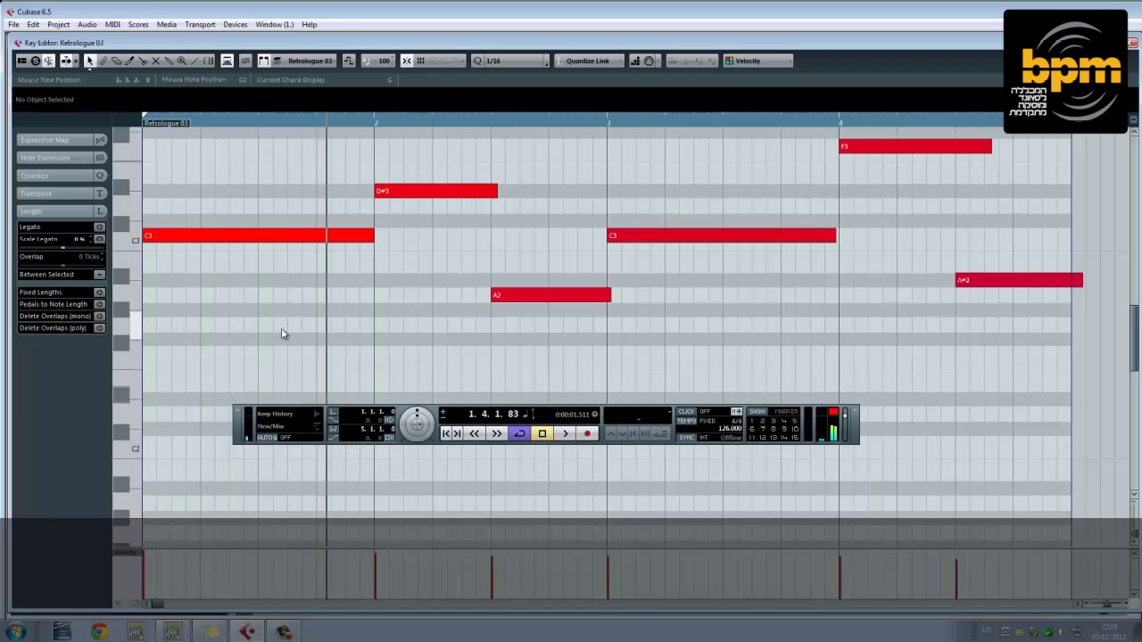
- Try fixed note lengths and undo them, then quantize the note ends to 1/16, shortening F3 to two beats and A#2 to the part's end
{"action": "left_click", "coordinate": [100, 293]}
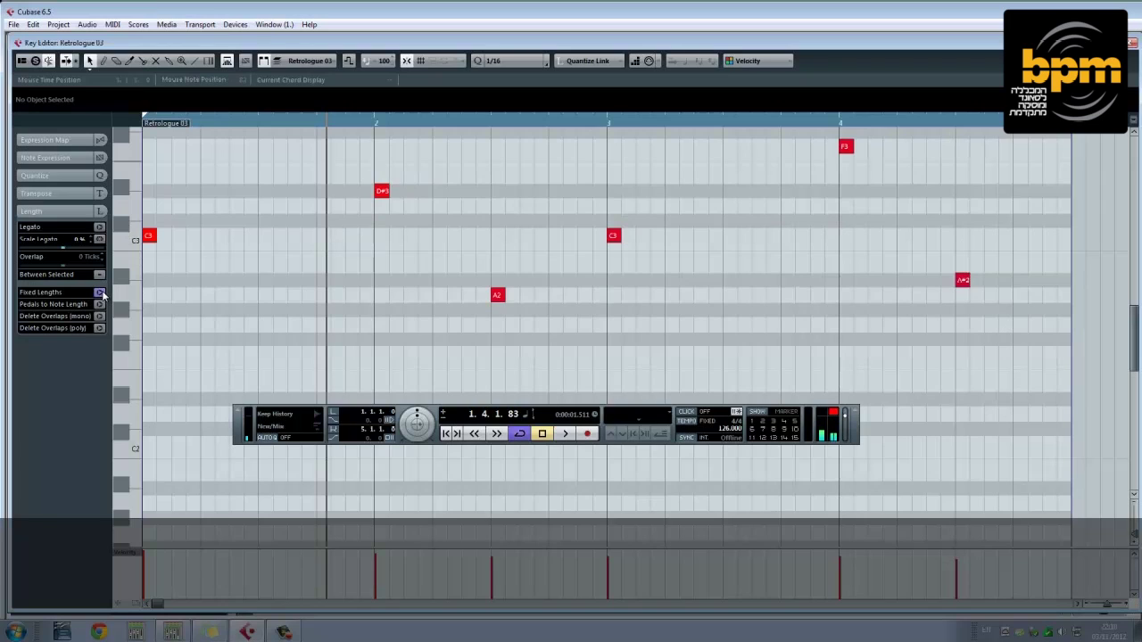
{"action": "key", "text": "ctrl+z"}
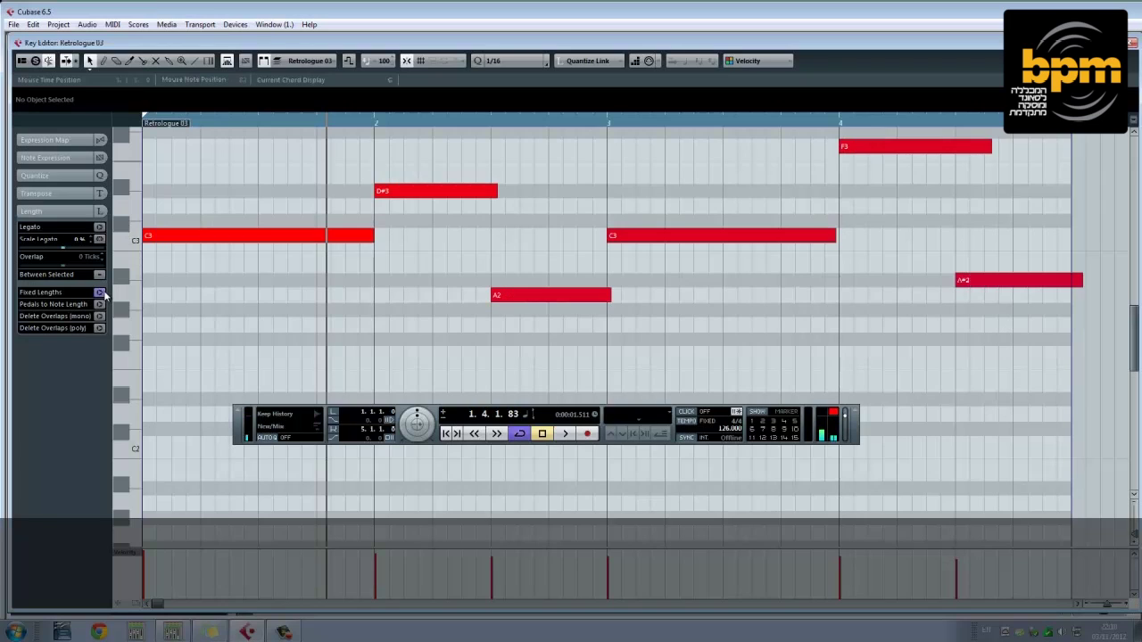
{"action": "left_click", "coordinate": [54, 176]}
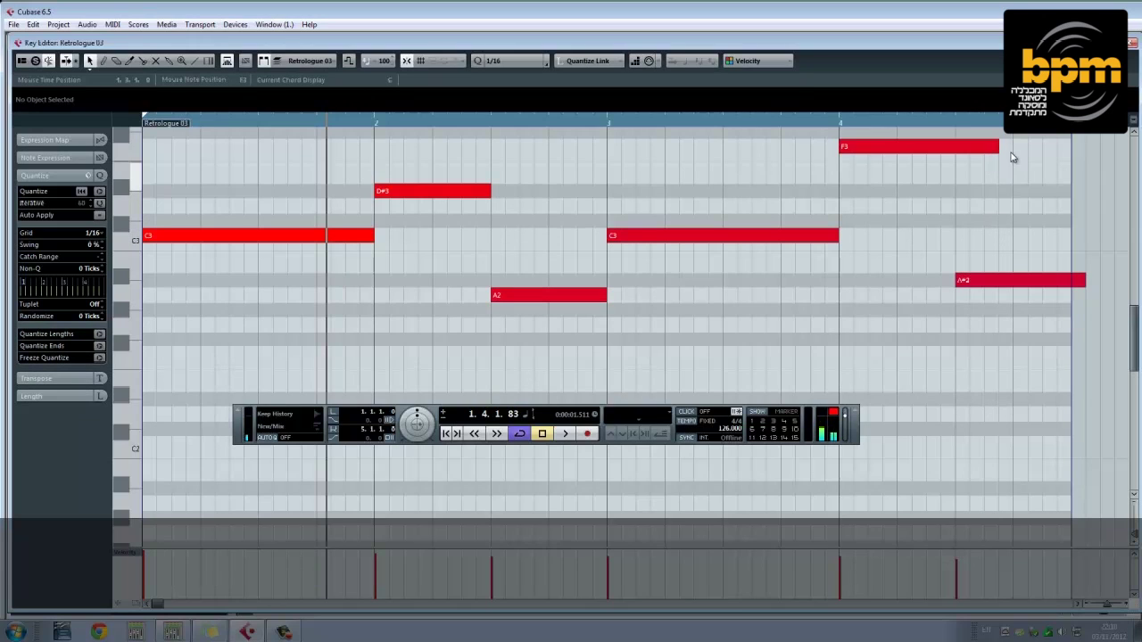
{"action": "left_click_drag", "start_coordinate": [998, 148], "coordinate": [954, 149]}
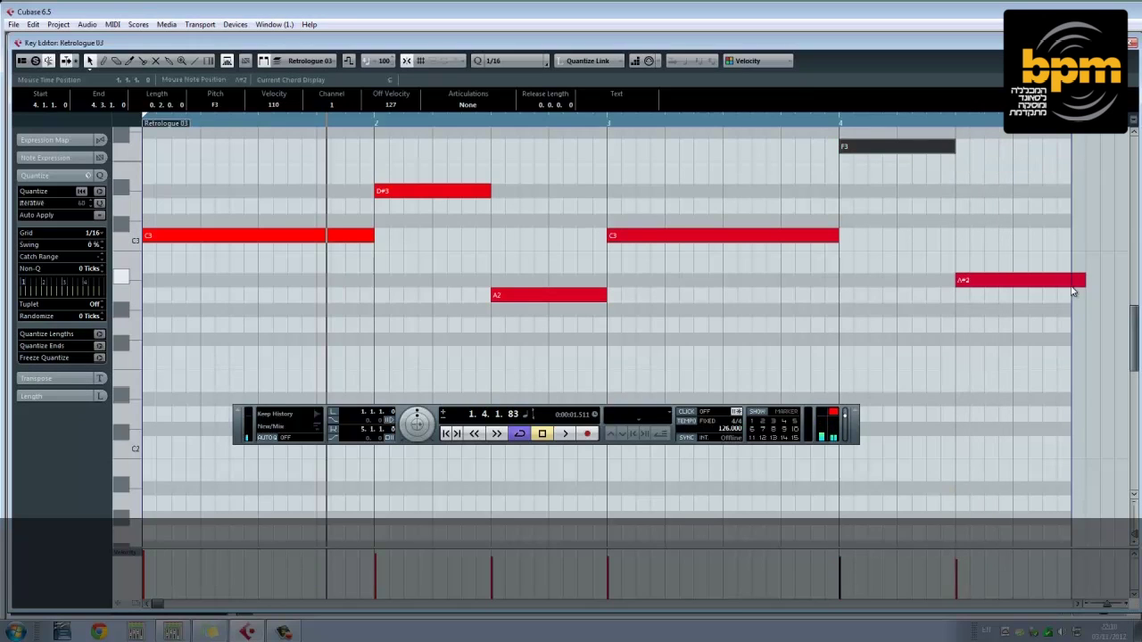
{"action": "left_click_drag", "start_coordinate": [1081, 282], "coordinate": [1070, 282]}
{"action": "left_click", "coordinate": [728, 336]}
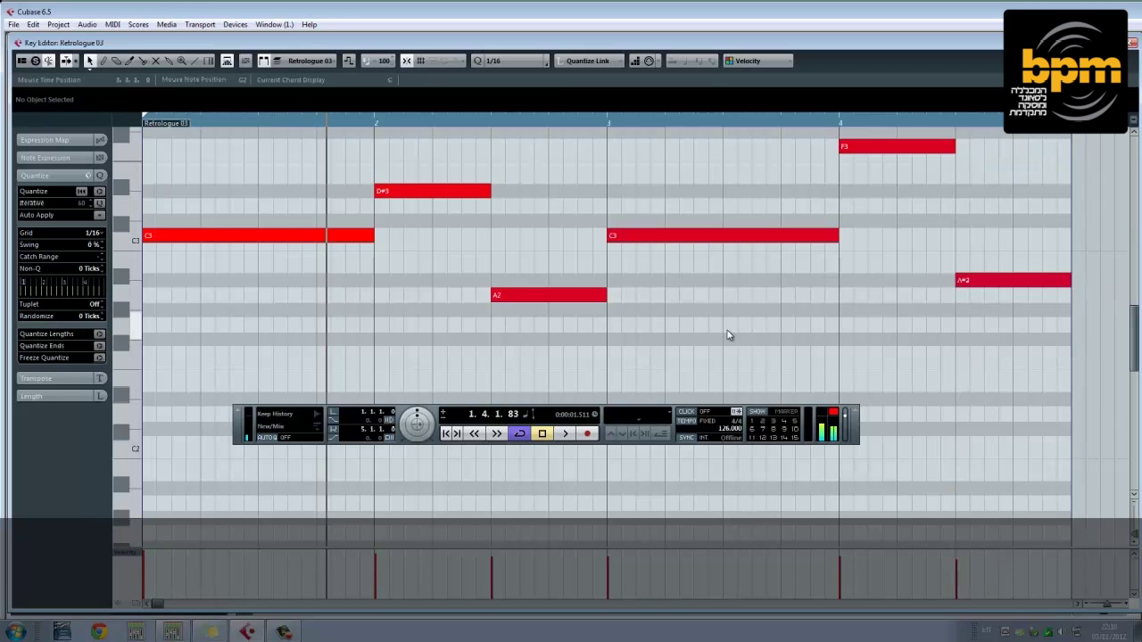
- Hide the Transport panel, enlarge the controller lane to show the Aftertouch data, and play back the part
{"action": "key", "text": "3"}
{"action": "key", "text": "F2"}
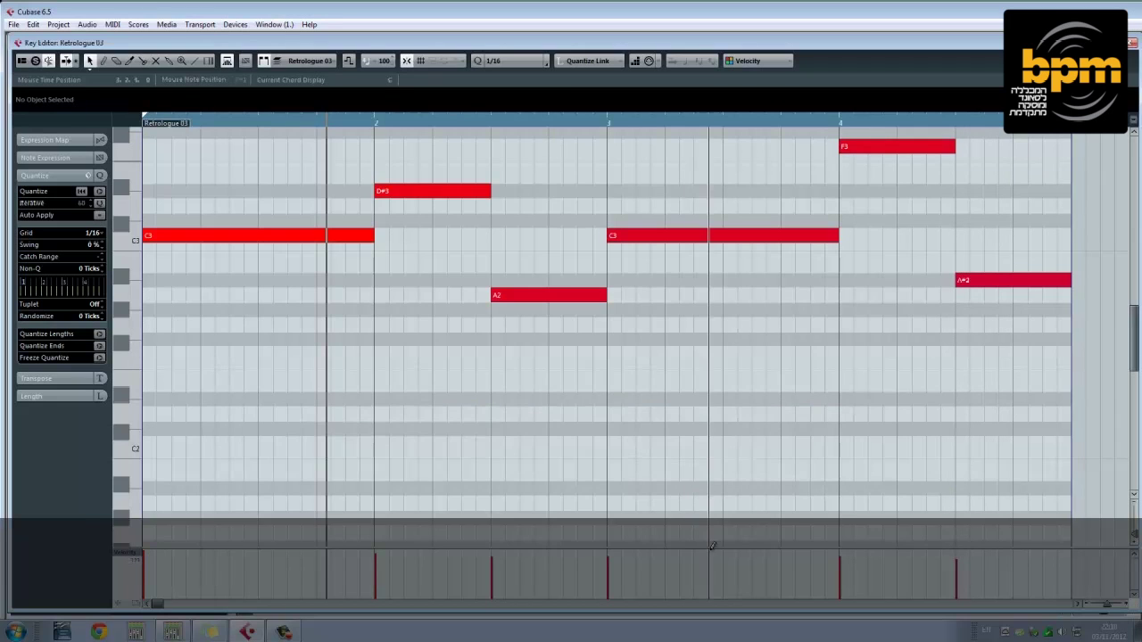
{"action": "left_click_drag", "start_coordinate": [715, 547], "coordinate": [731, 396]}
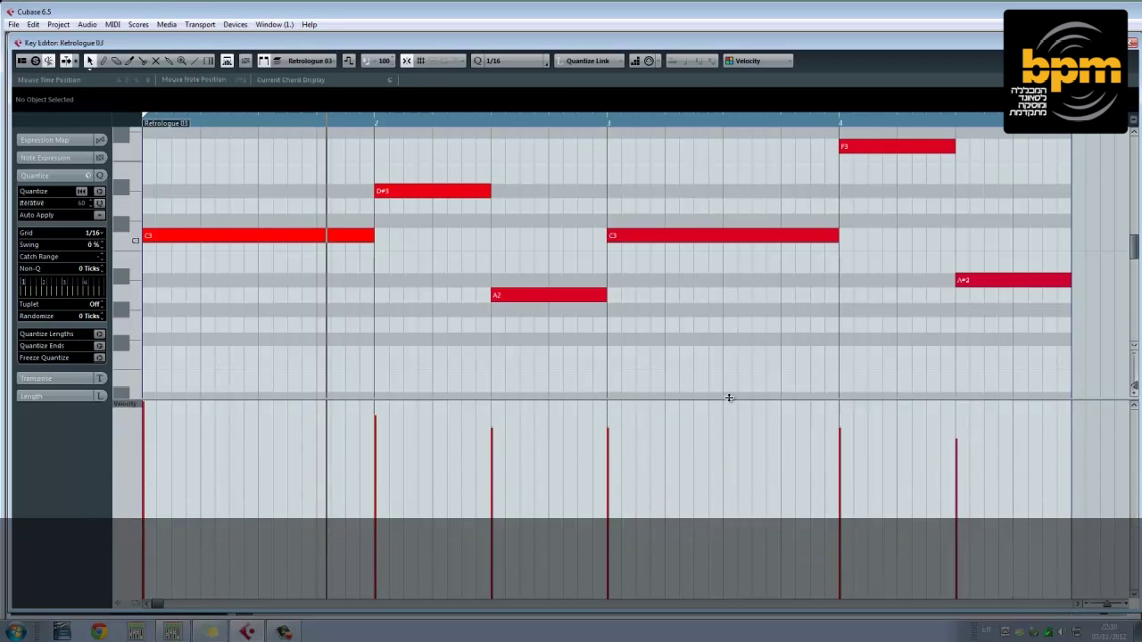
{"action": "left_click", "coordinate": [131, 409]}
{"action": "left_click", "coordinate": [189, 148]}
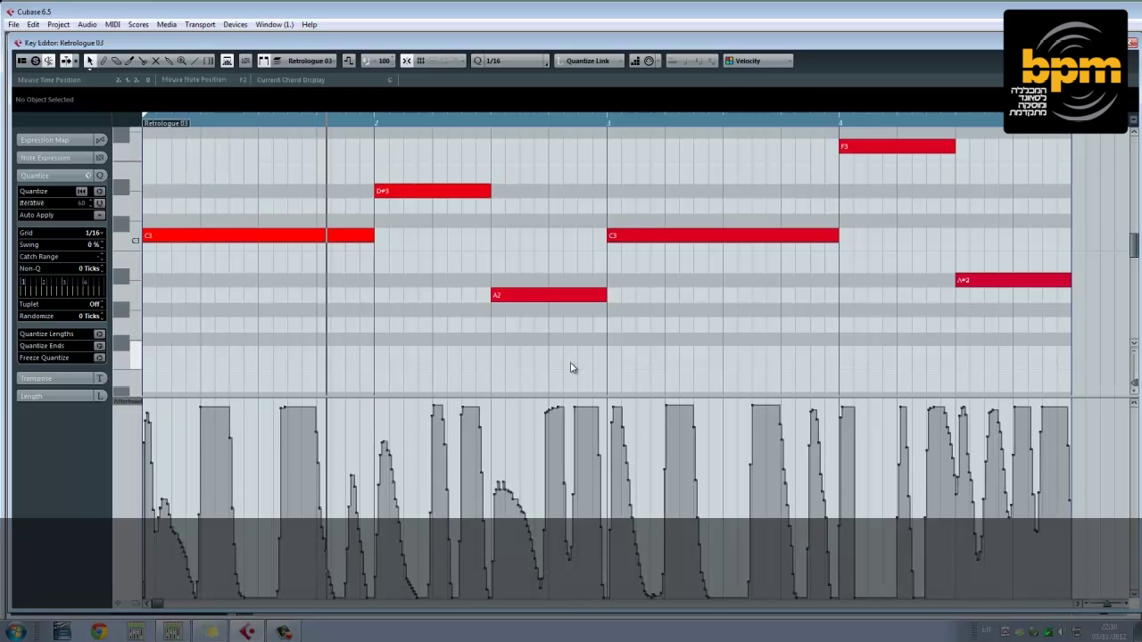
{"action": "key", "text": "space"}
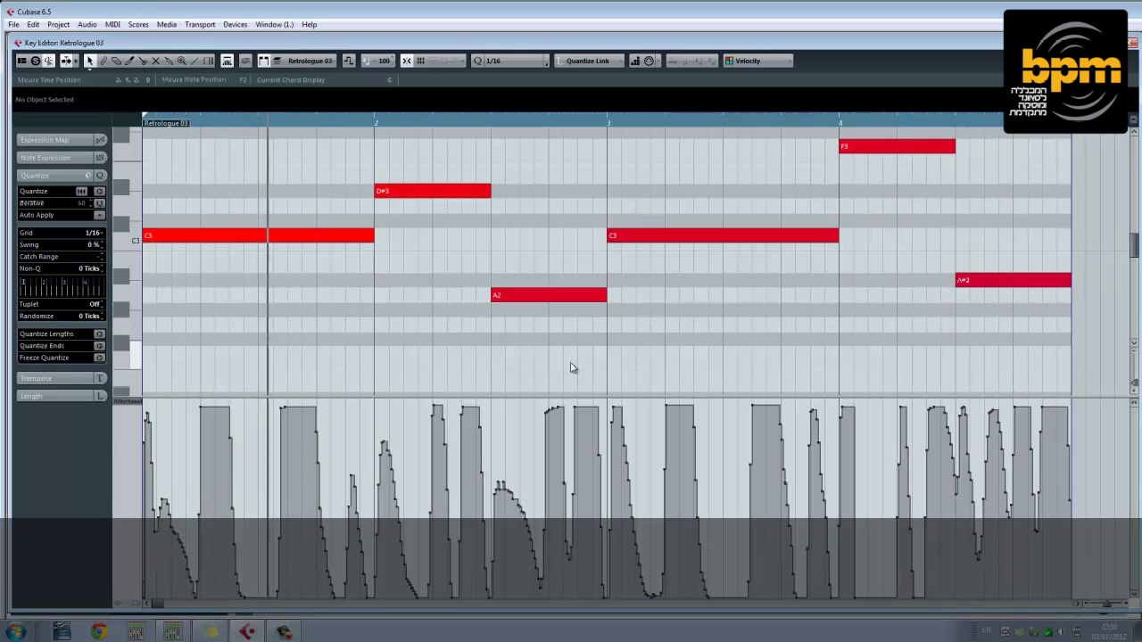
- Return to the project, set Retrologue's filter shape to LP6 and its distortion to 67%, and close the instrument editor
{"action": "key", "text": "Return"}
{"action": "key", "text": "ctrl+e"}
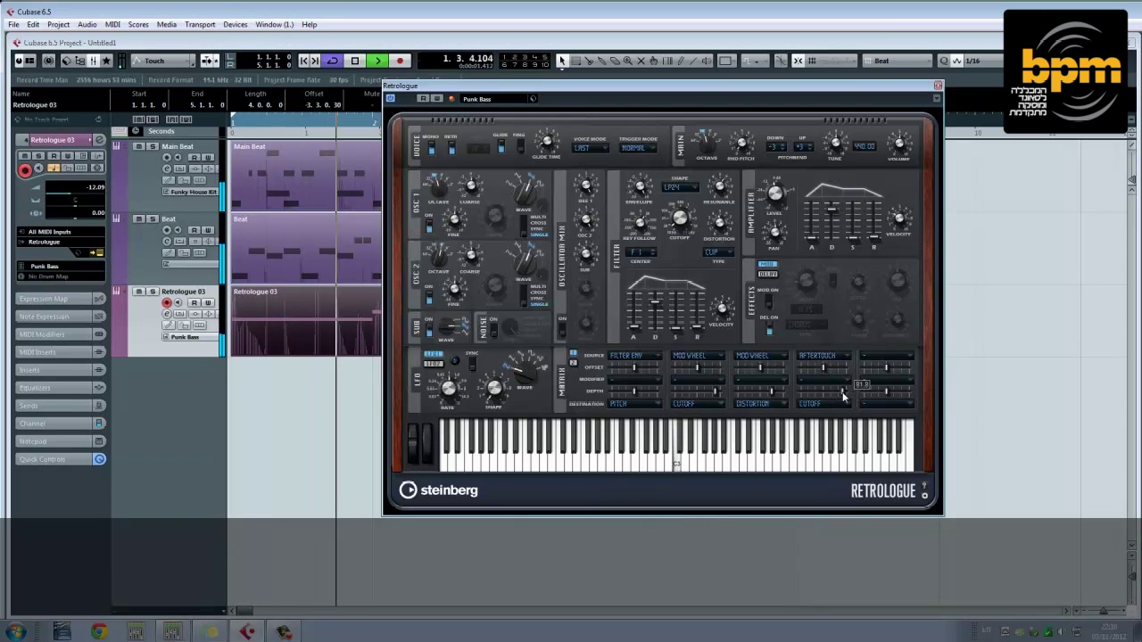
{"action": "mouse_move", "coordinate": [843, 397]}
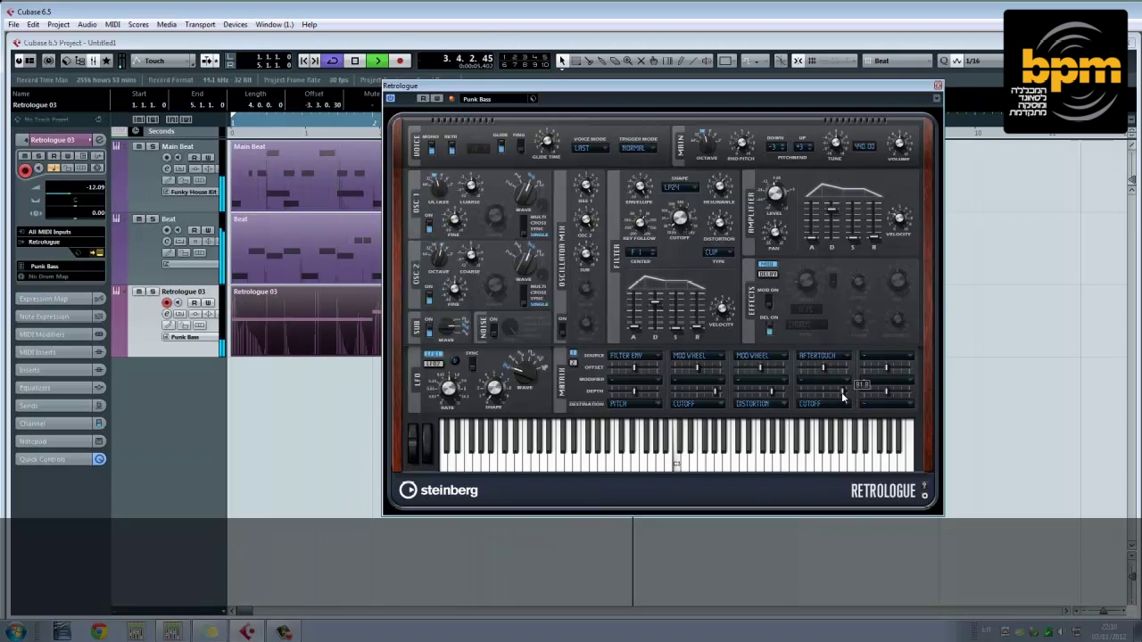
{"action": "left_click", "coordinate": [694, 189]}
{"action": "left_click", "coordinate": [691, 239]}
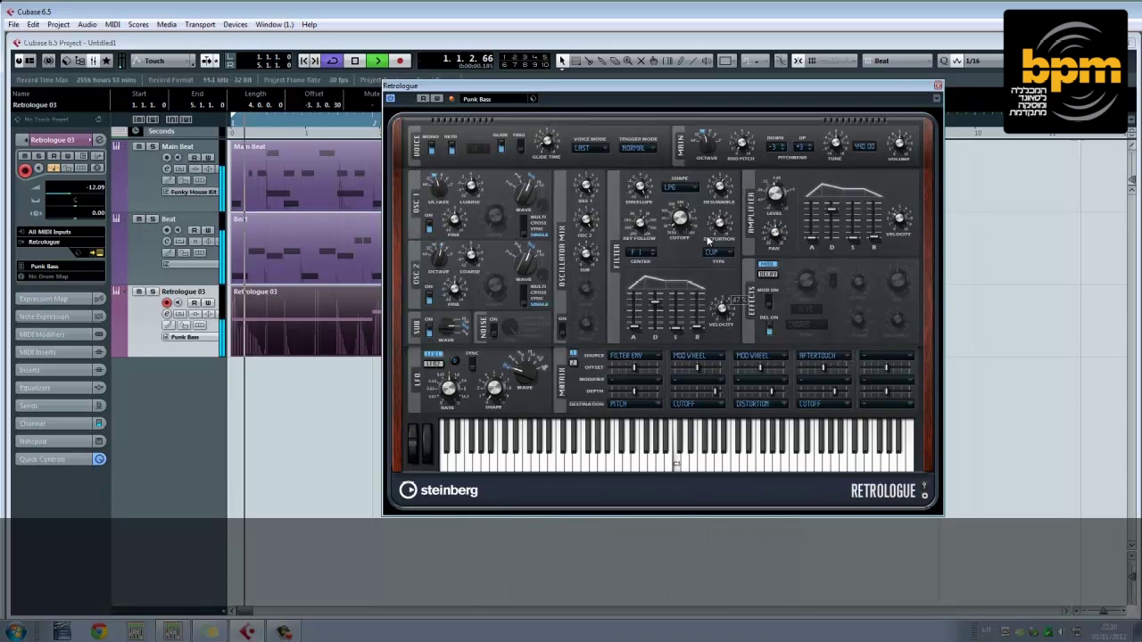
{"action": "left_click_drag", "start_coordinate": [730, 218], "coordinate": [733, 223]}
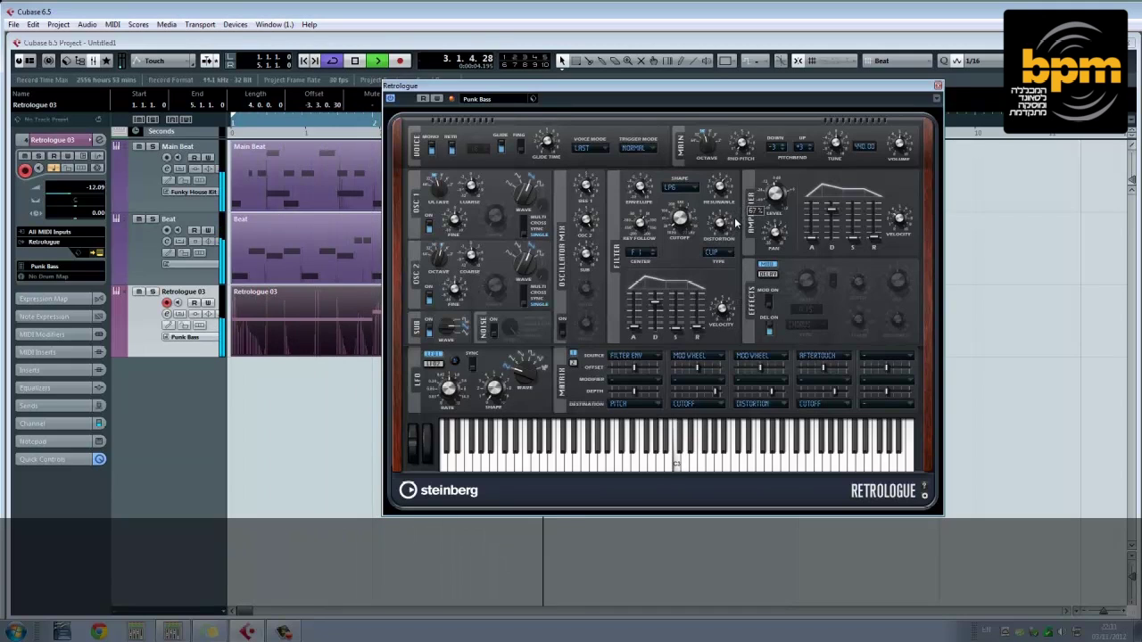
{"action": "left_click", "coordinate": [937, 86]}
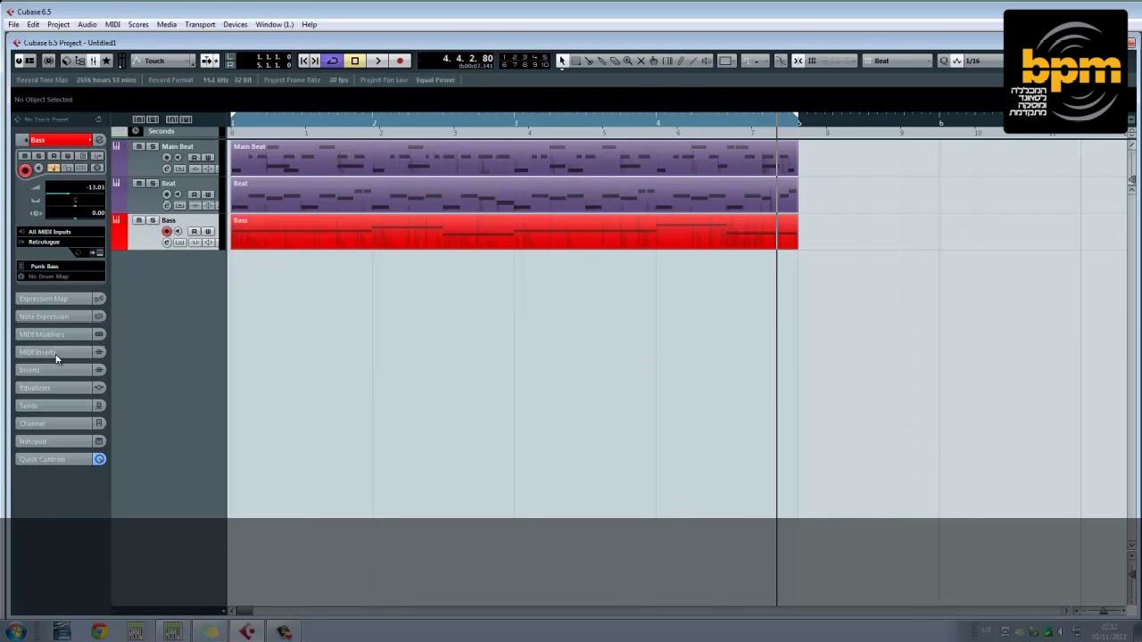
- Duplicate the Bass track and transpose all notes in the copied part upward in the Key Editor
{"action": "right_click", "coordinate": [143, 246]}
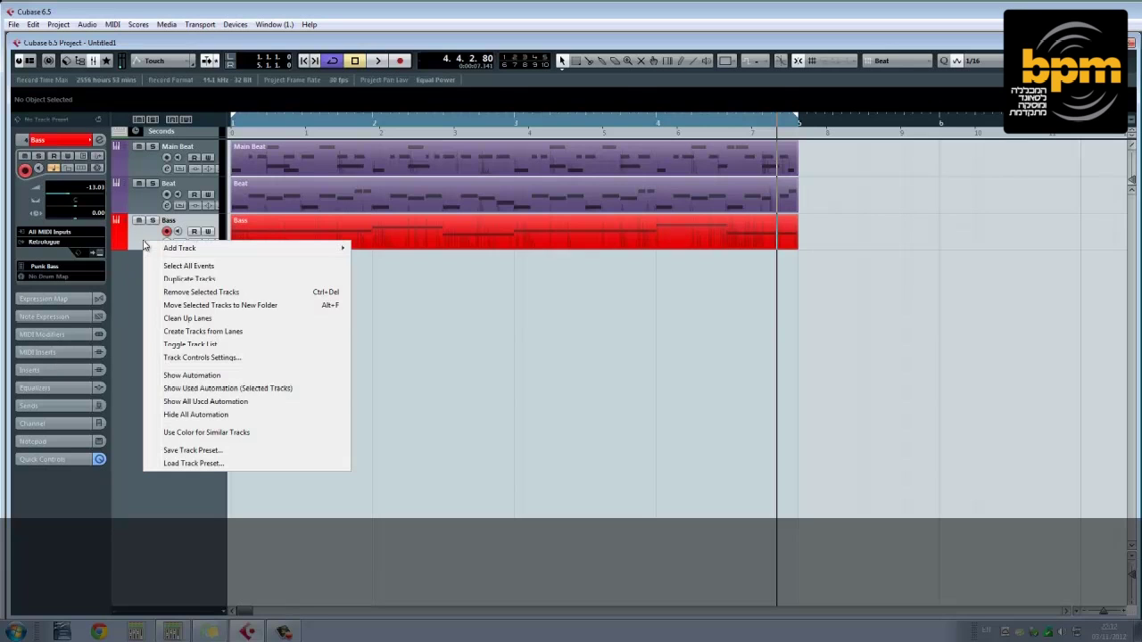
{"action": "left_click", "coordinate": [187, 279]}
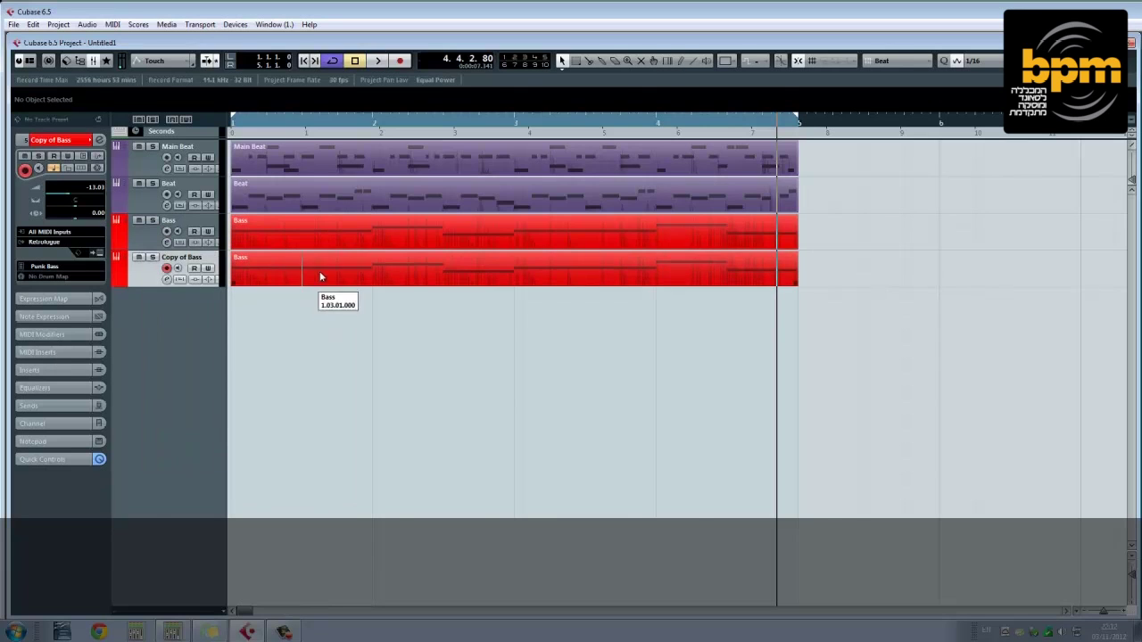
{"action": "double_click", "coordinate": [320, 276]}
{"action": "key", "text": "ctrl+a"}
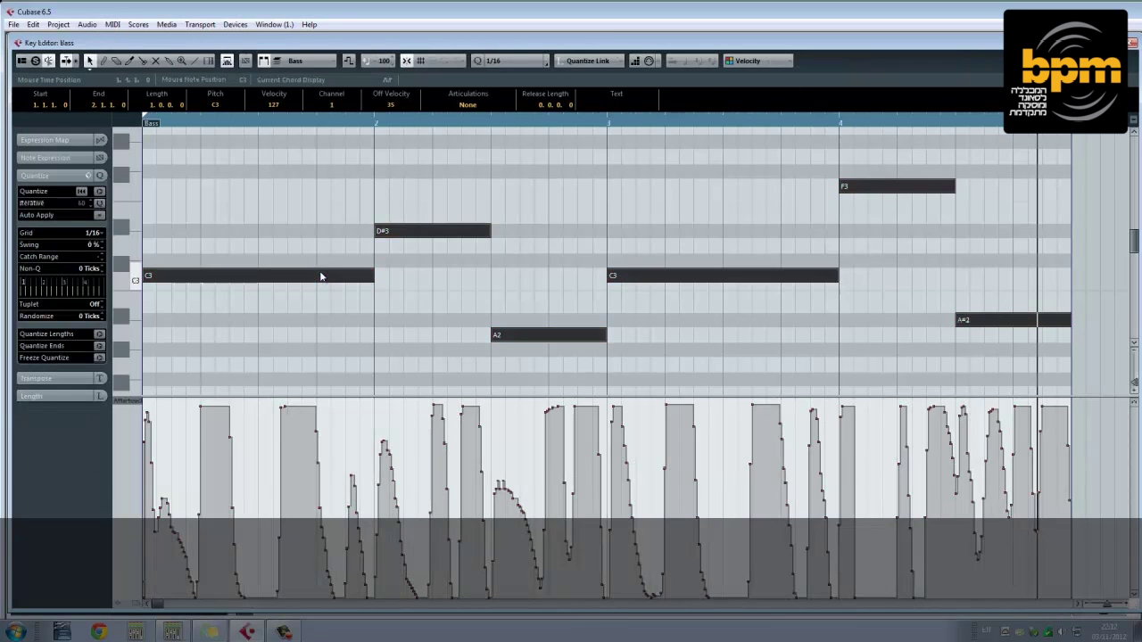
{"action": "key", "text": "Up"}
{"action": "key", "text": "Up"}
{"action": "key", "text": "Return"}
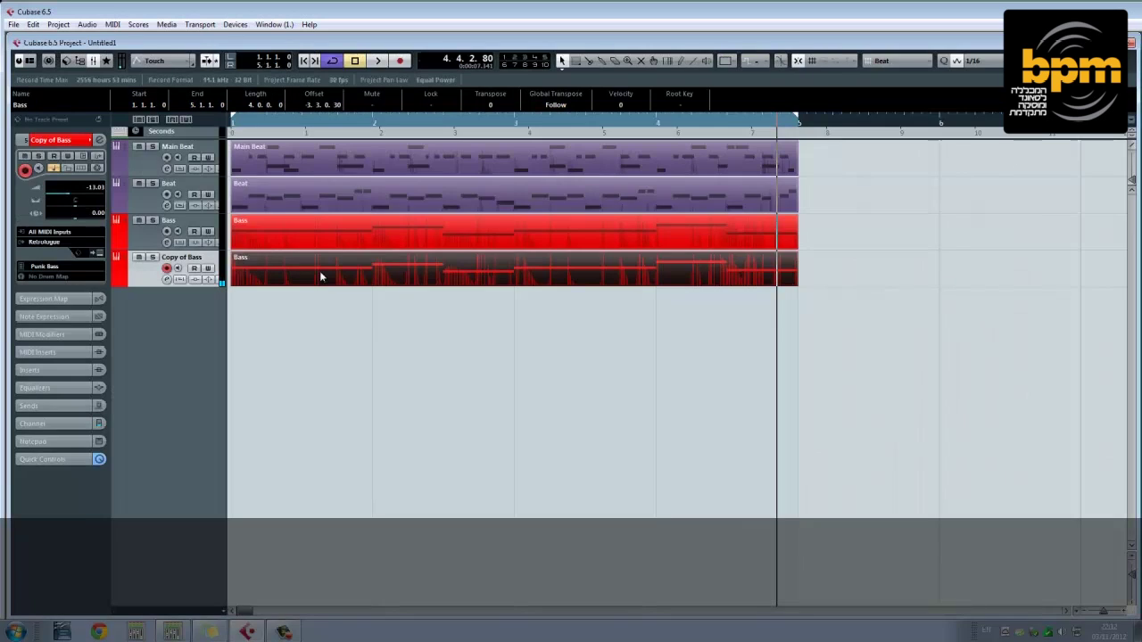
- Add Arpache 5 as the first MIDI insert on Copy of Bass, increase its Key Range, and close its window
{"action": "left_click", "coordinate": [59, 354]}
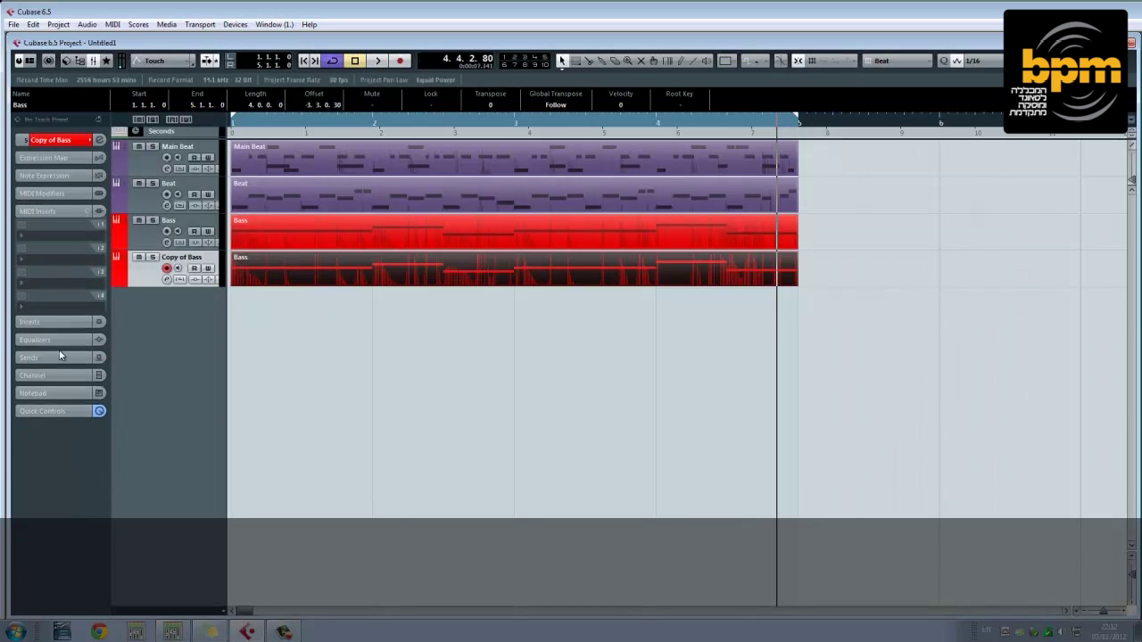
{"action": "left_click", "coordinate": [58, 237]}
{"action": "left_click", "coordinate": [55, 263]}
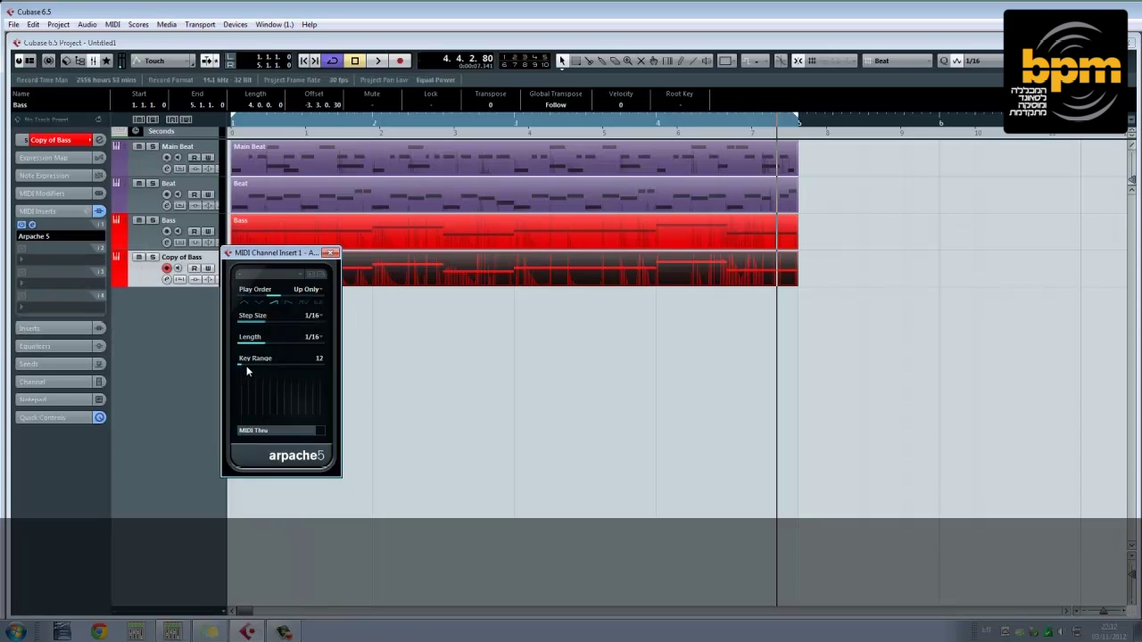
{"action": "left_click_drag", "start_coordinate": [250, 367], "coordinate": [260, 364]}
{"action": "left_click", "coordinate": [331, 254]}
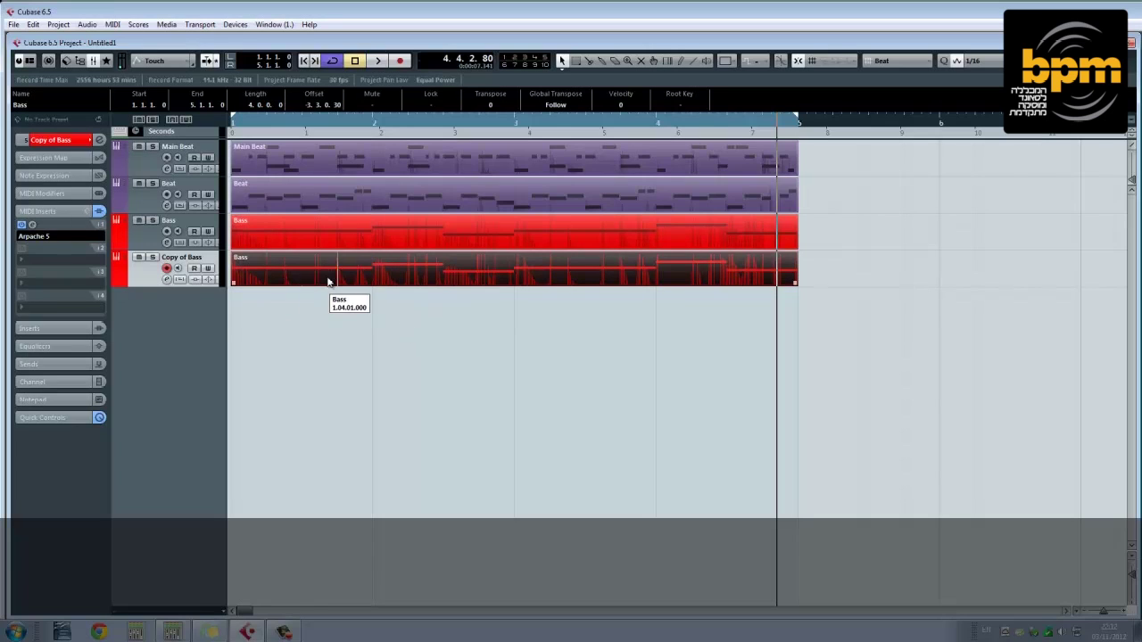
- Solo the Copy of Bass track and audition its arpeggiated part from the start of the loop
{"action": "key", "text": "Home"}
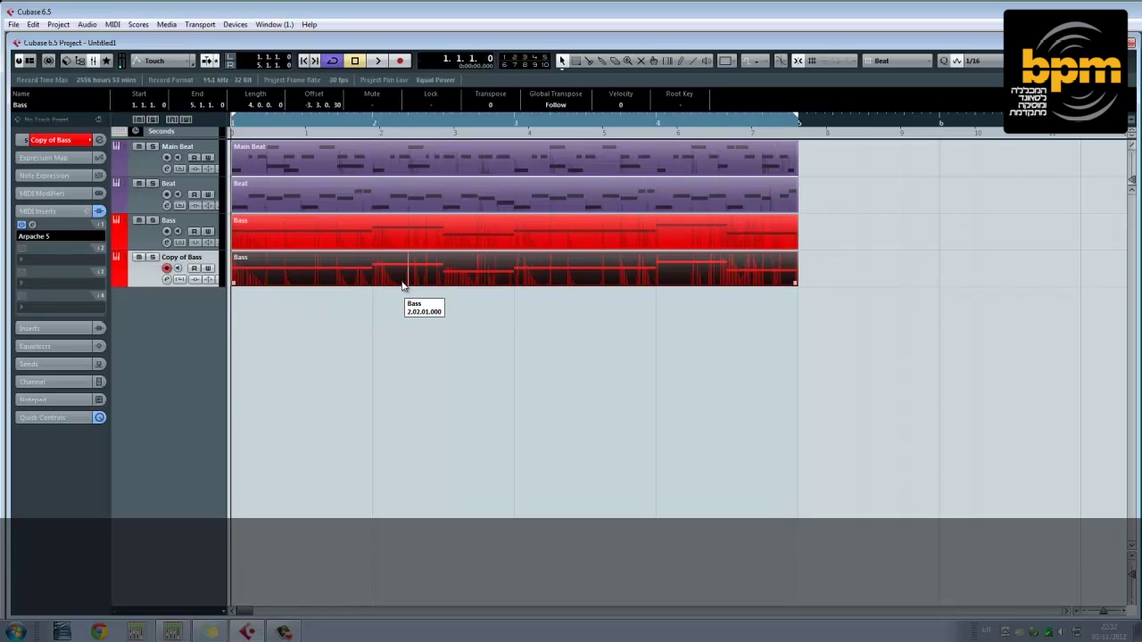
{"action": "key", "text": "space"}
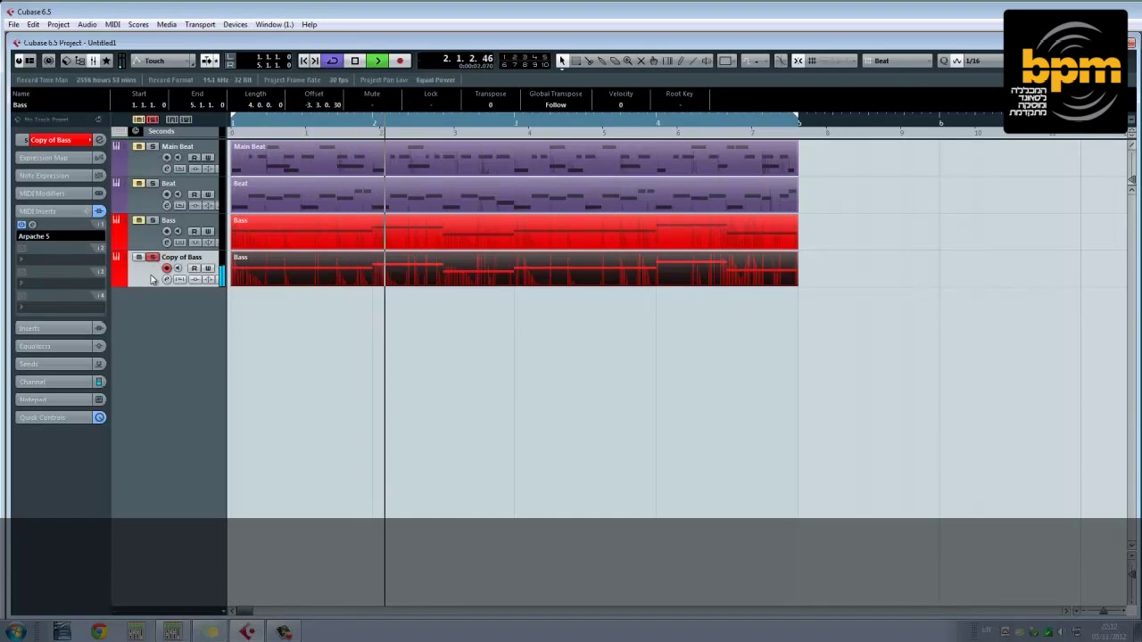
{"action": "double_click", "coordinate": [283, 267]}
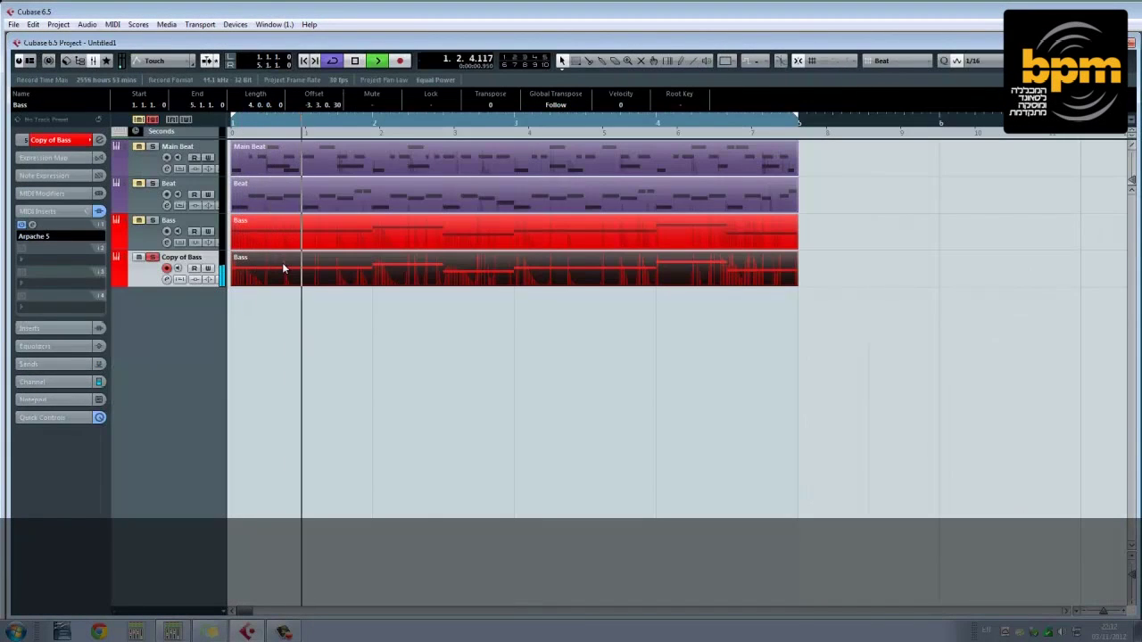
{"action": "key", "text": "space"}
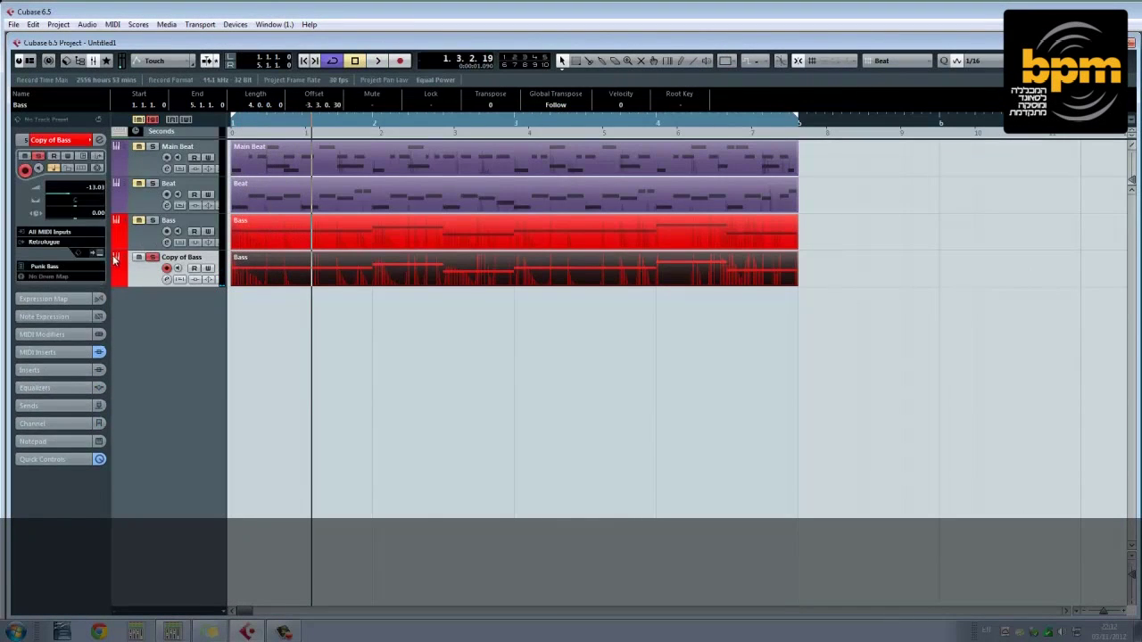
- Turn off Glide in the Copy of Bass track's Retrologue while auditioning it, and close the instrument editor
{"action": "left_click", "coordinate": [168, 279]}
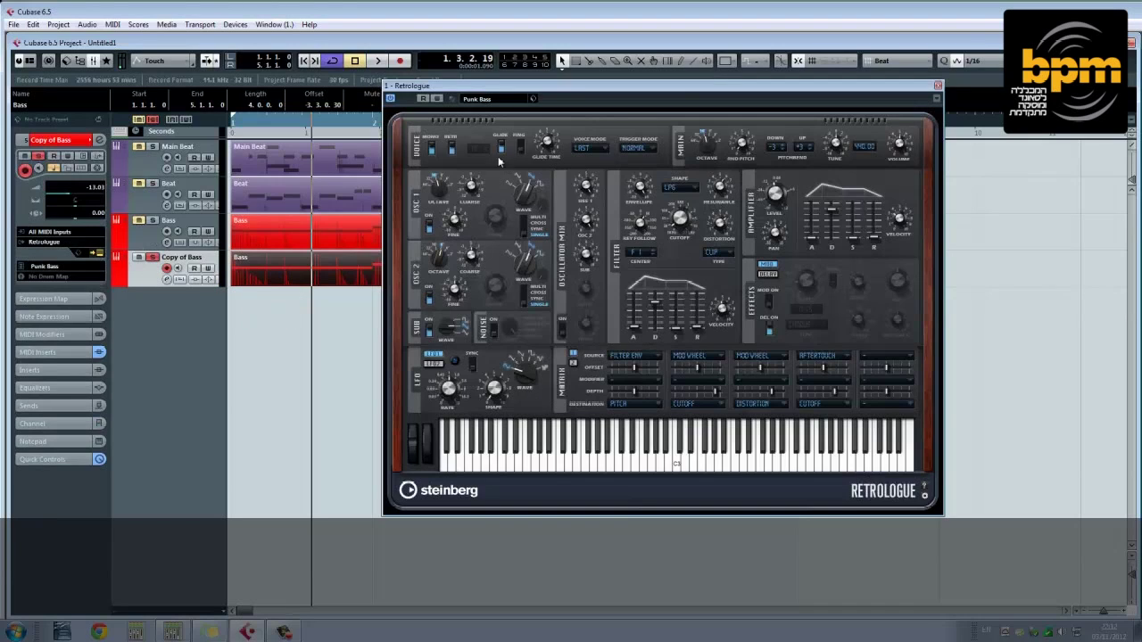
{"action": "key", "text": "space"}
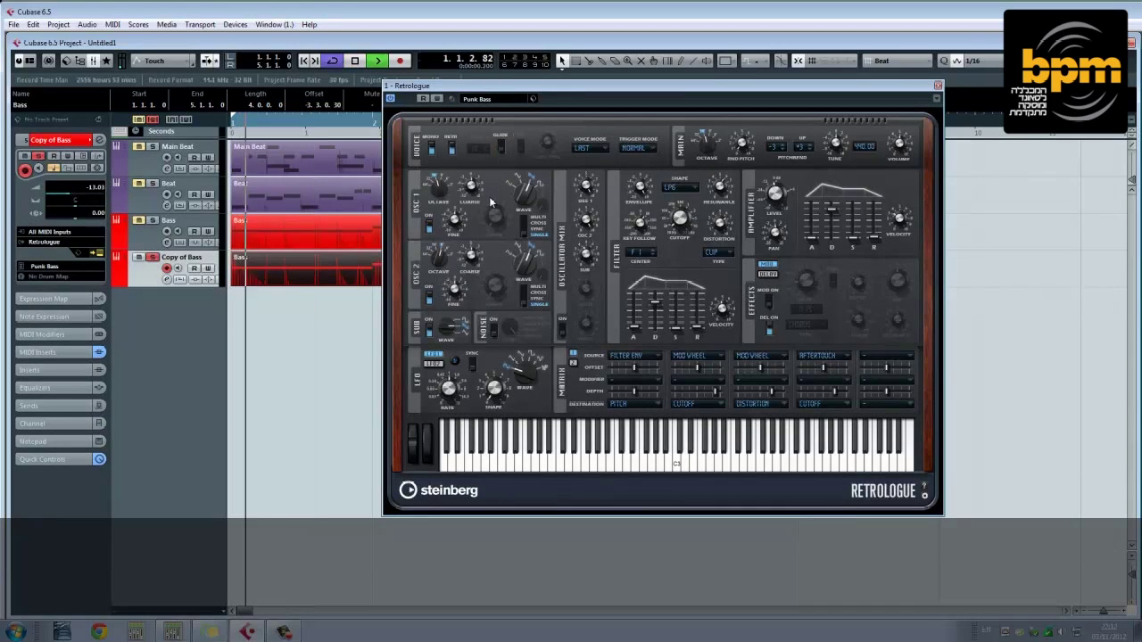
{"action": "left_click", "coordinate": [938, 87]}
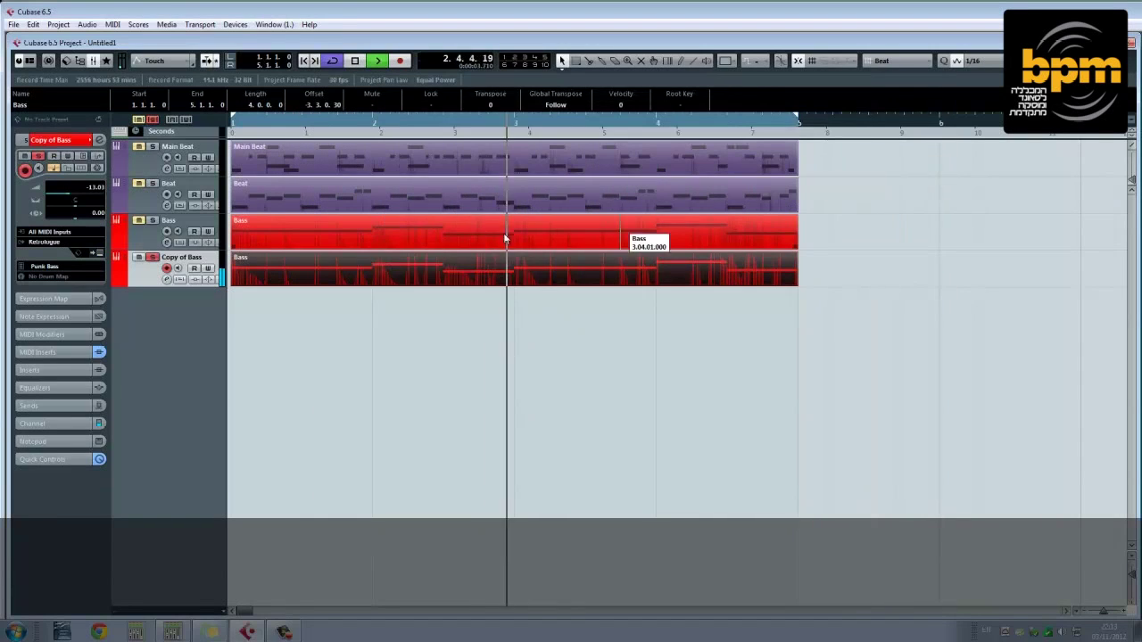
- Bring Beat and Main Beat into the playback, clear all solos, and review the Copy of Bass notes in the Key Editor
{"action": "left_click", "coordinate": [152, 207]}
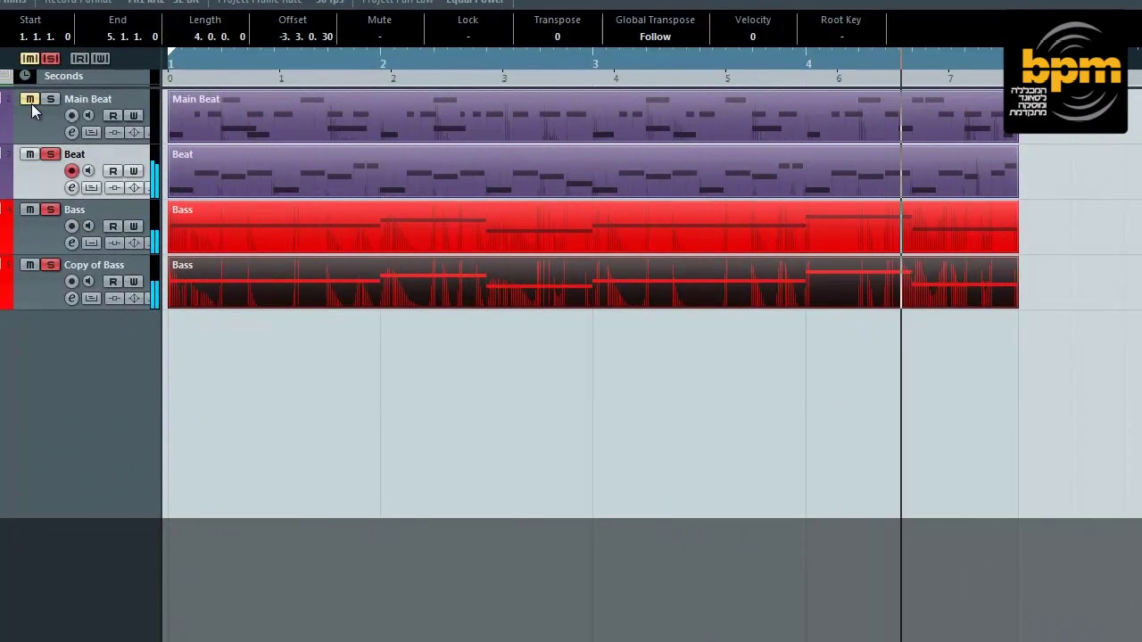
{"action": "left_click", "coordinate": [31, 103]}
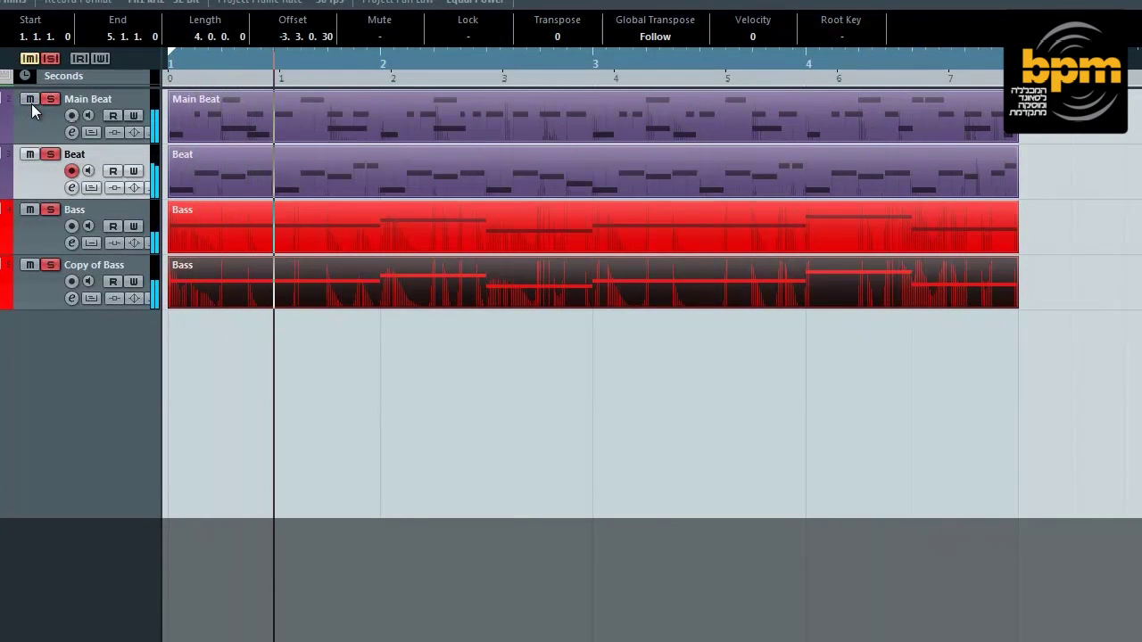
{"action": "left_click", "coordinate": [51, 59]}
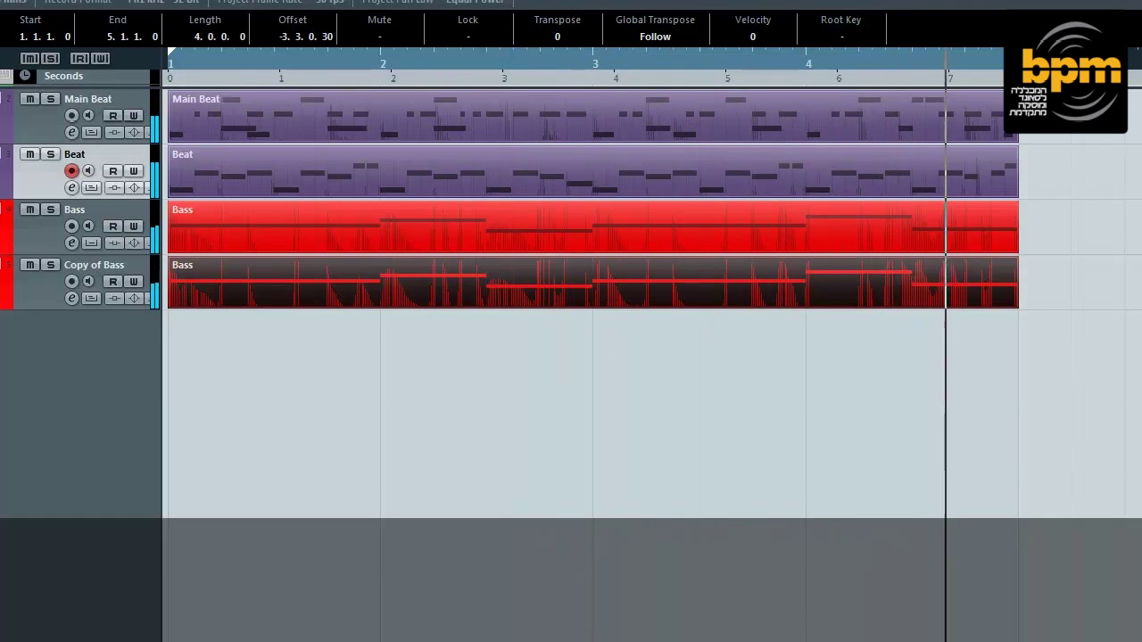
{"action": "double_click", "coordinate": [364, 298]}
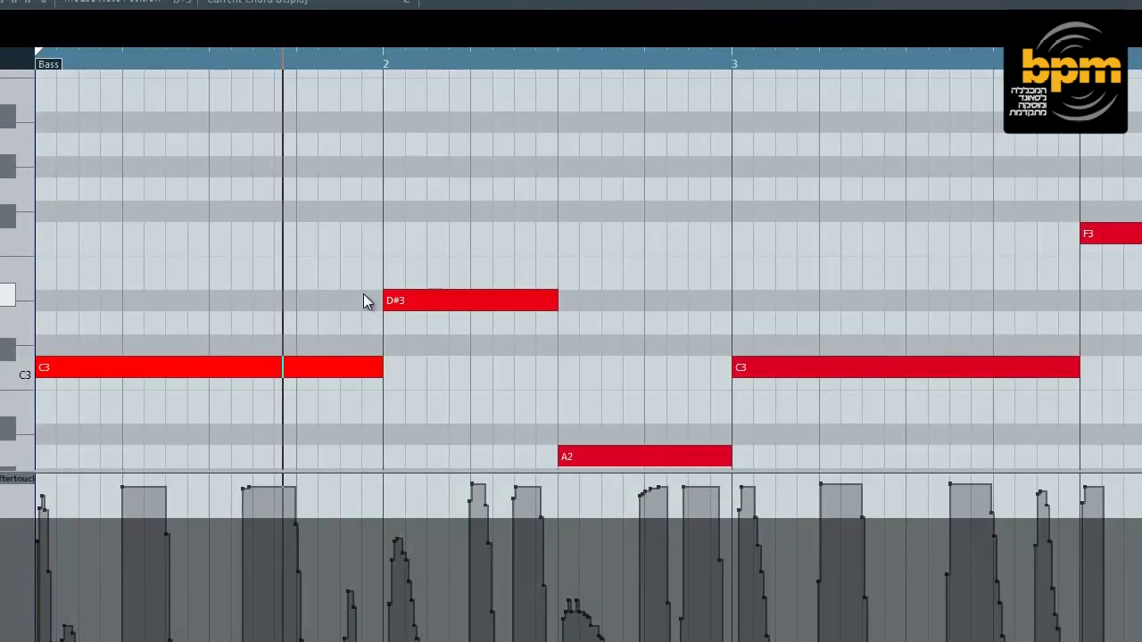
{"action": "key", "text": "Escape"}
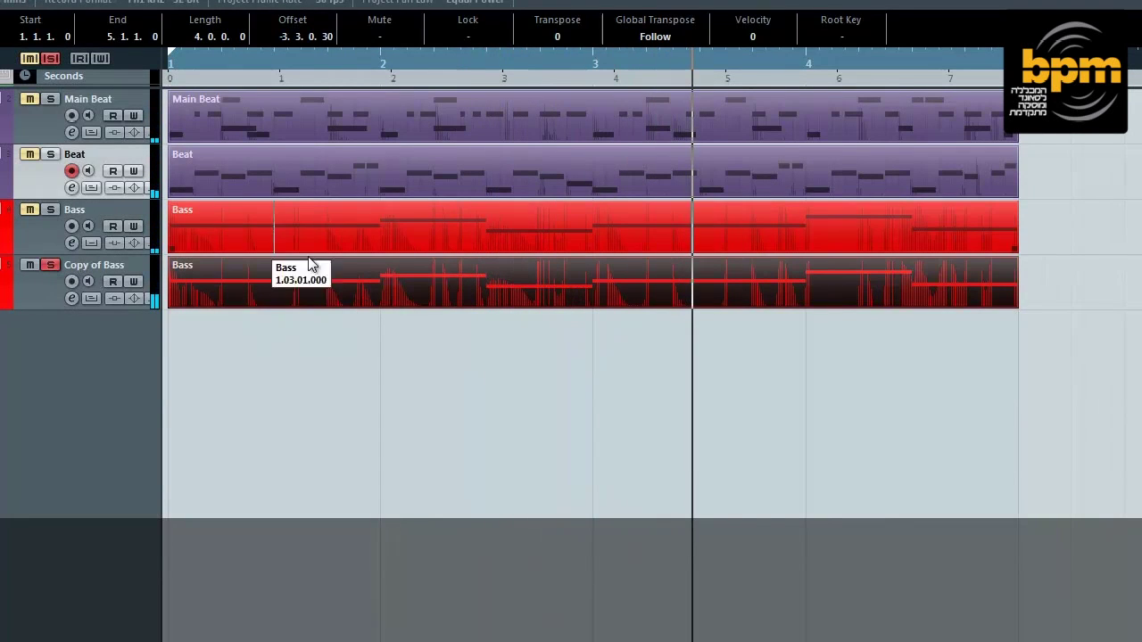
- Rename the Copy of Bass track to Arp, colour it yellow, and clear its solo
{"action": "left_click", "coordinate": [132, 273]}
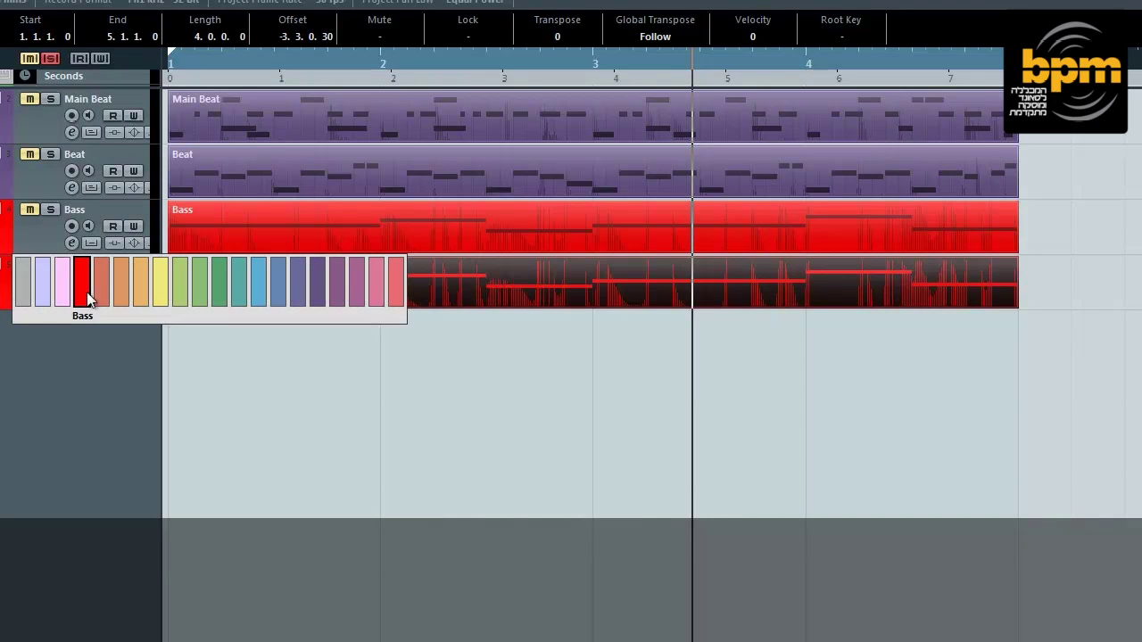
{"action": "left_click", "coordinate": [158, 293]}
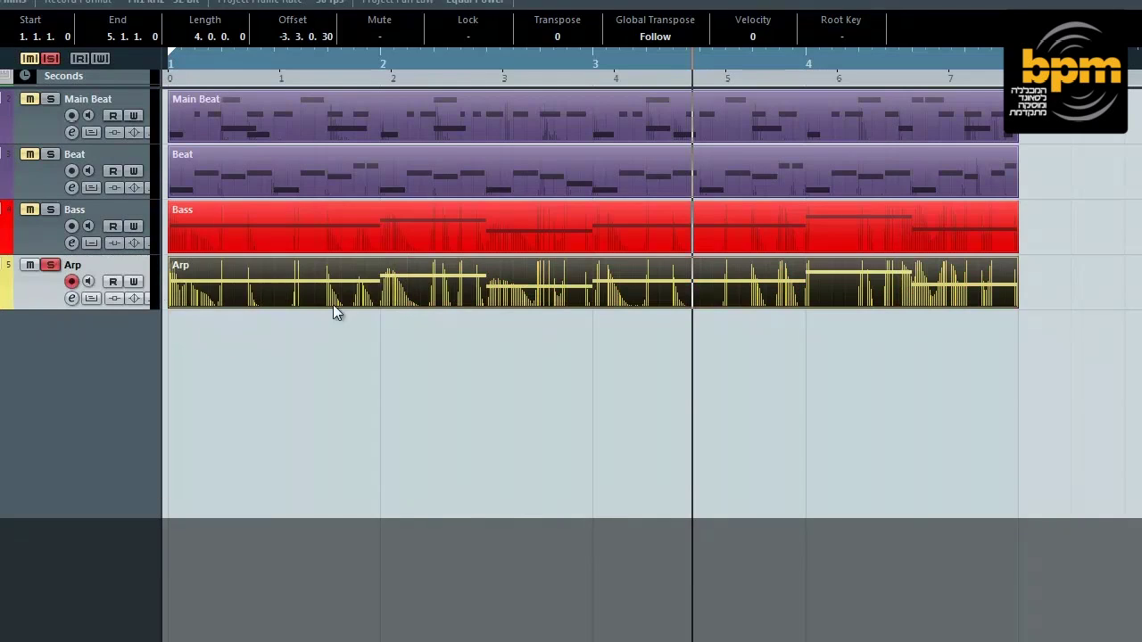
{"action": "left_click", "coordinate": [51, 268]}
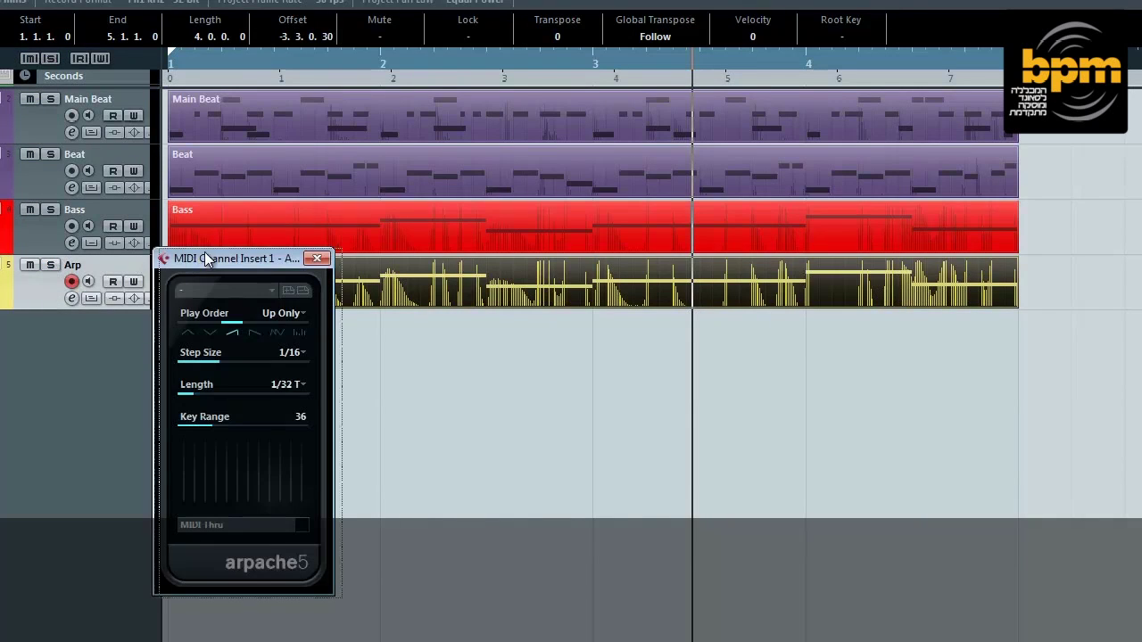
- Try the Down Only and Invert play orders in Arpache 5 during playback, settle on Normal, and close its window
{"action": "left_click_drag", "start_coordinate": [165, 257], "coordinate": [571, 399]}
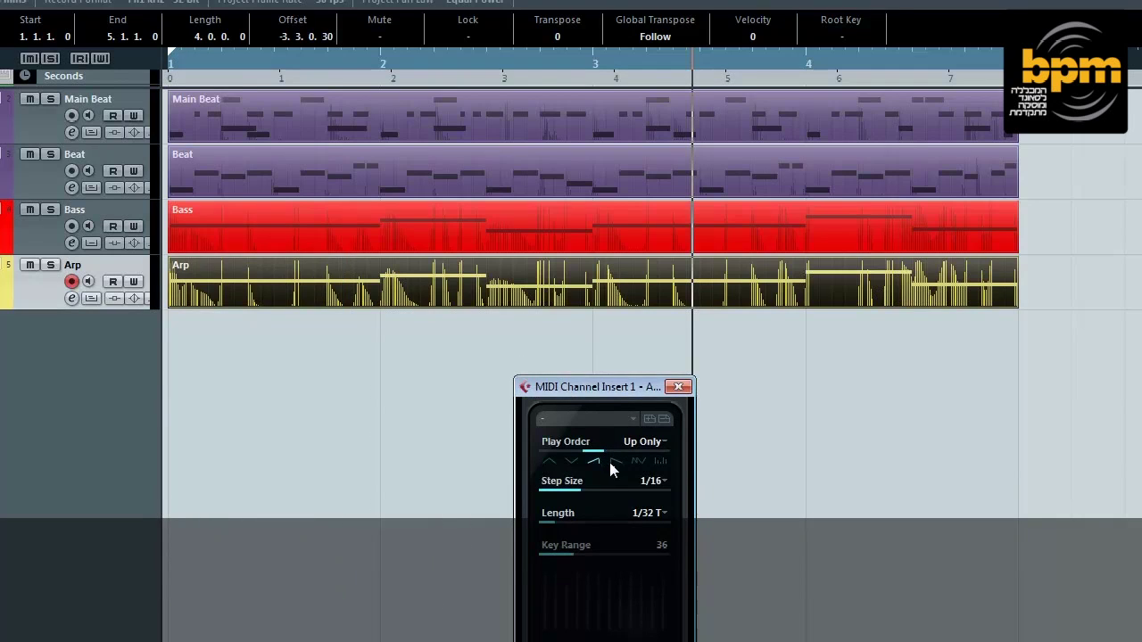
{"action": "key", "text": "space"}
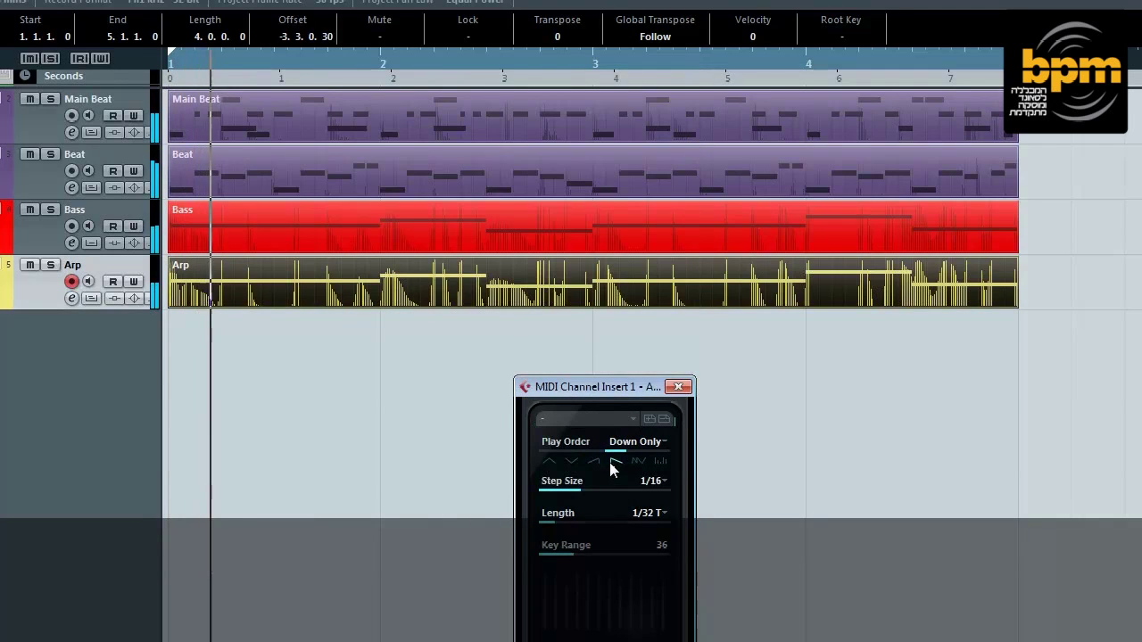
{"action": "left_click", "coordinate": [572, 462]}
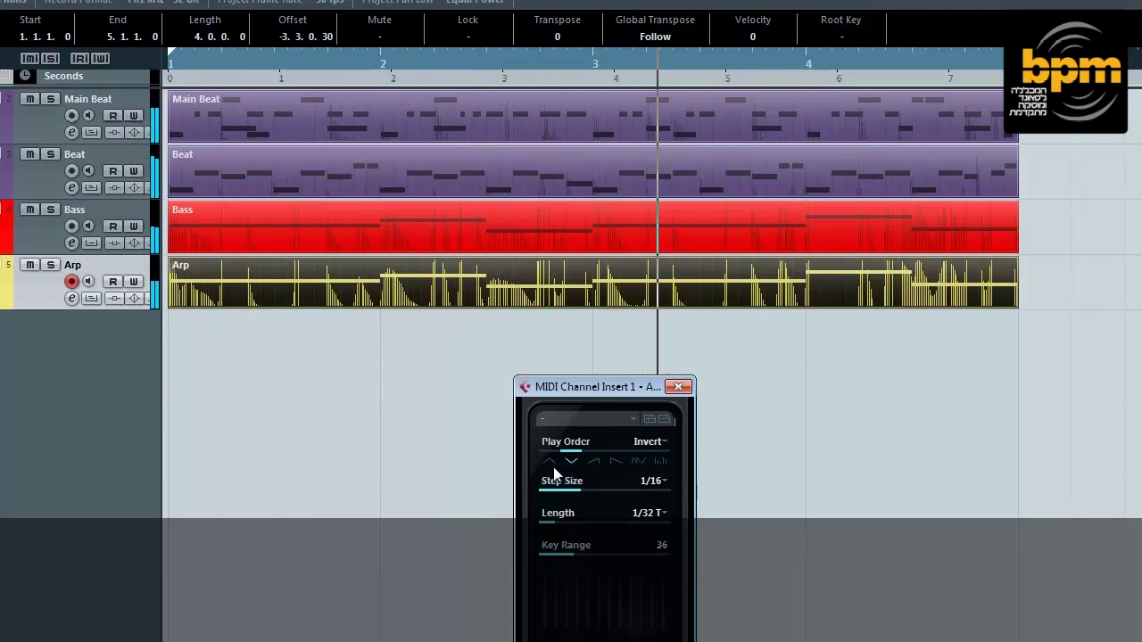
{"action": "left_click", "coordinate": [549, 462]}
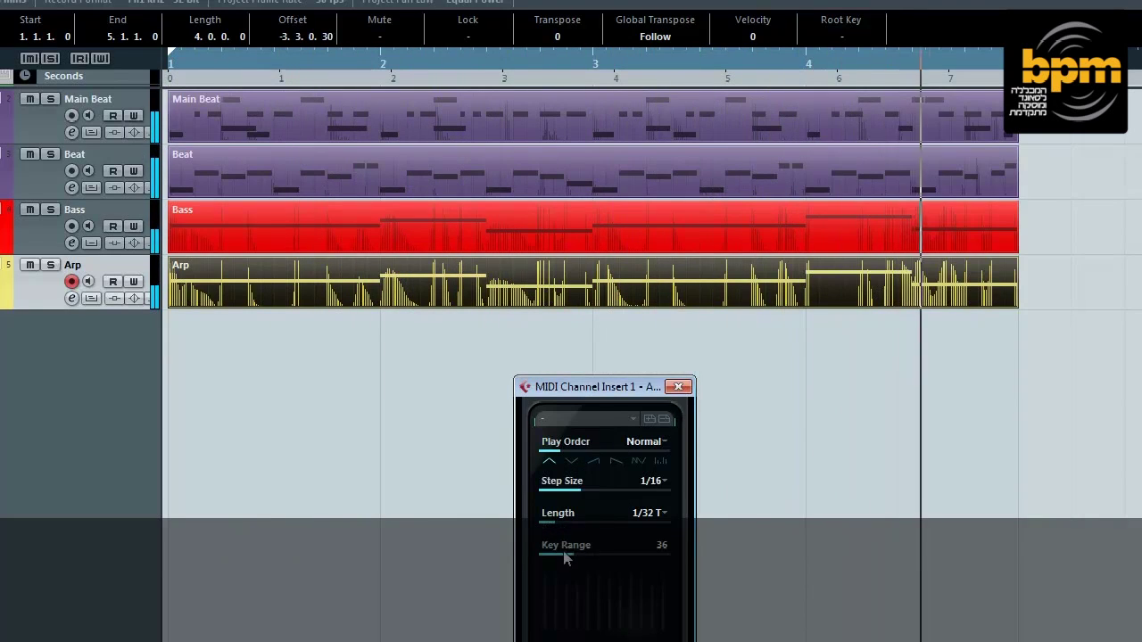
{"action": "mouse_move", "coordinate": [566, 551]}
{"action": "left_mouse_down"}
{"action": "mouse_move", "coordinate": [562, 562]}
{"action": "mouse_move", "coordinate": [569, 551]}
{"action": "left_mouse_up"}
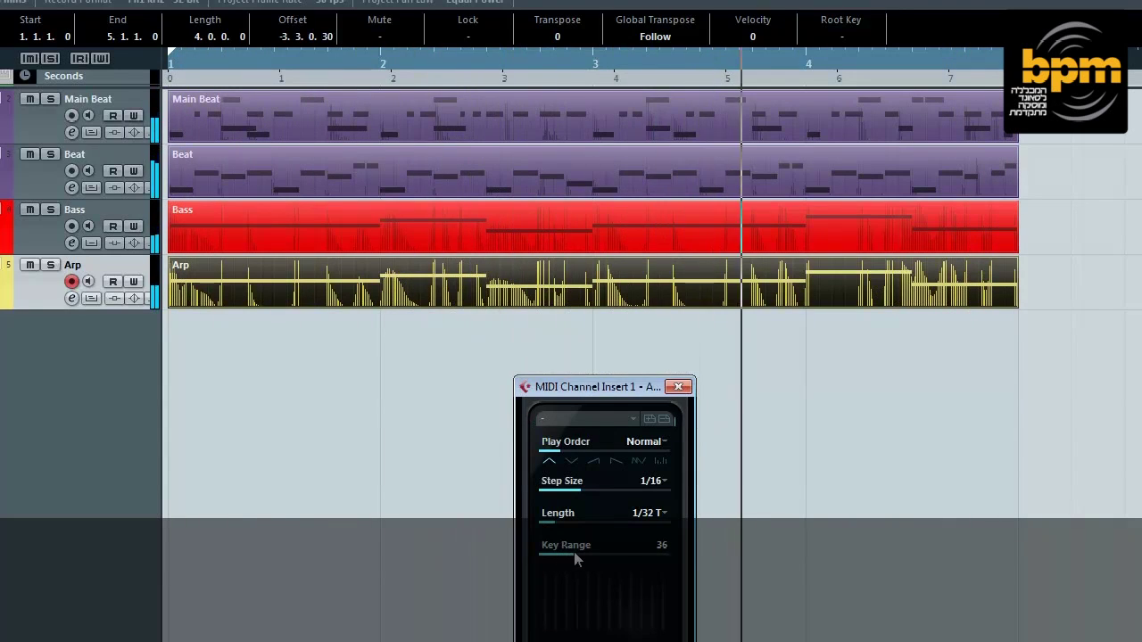
{"action": "left_click", "coordinate": [678, 387]}
- Open the Arp part in the Key Editor, select all its notes, and return to the project
{"action": "double_click", "coordinate": [601, 294]}
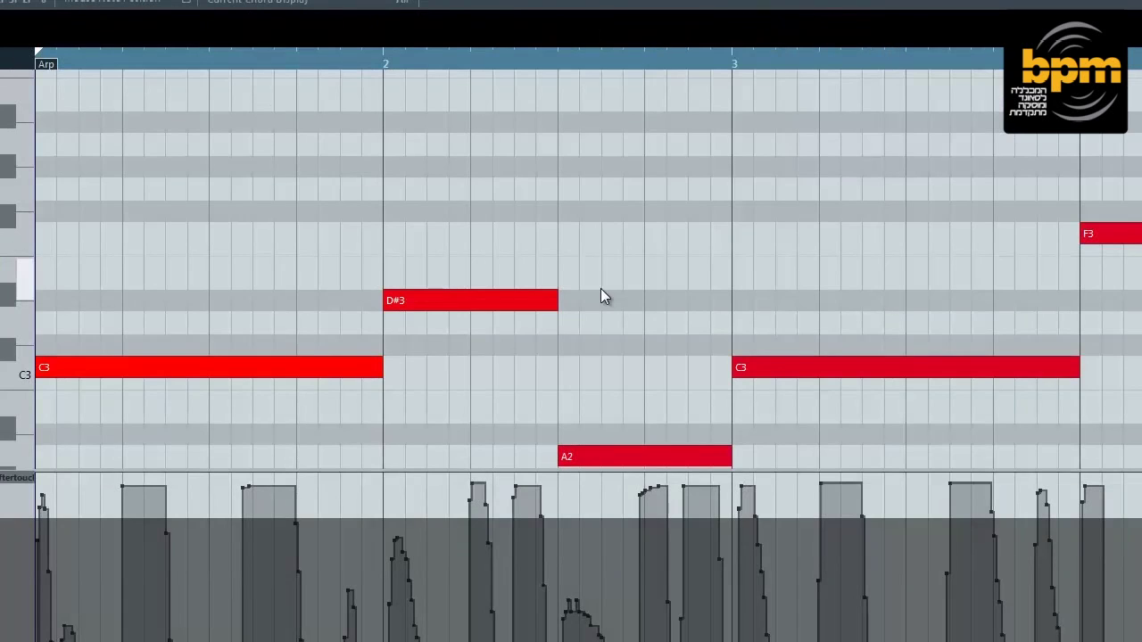
{"action": "key", "text": "ctrl+a"}
{"action": "scroll", "coordinate": [601, 294], "scroll_direction": "down", "scroll_amount": 3}
{"action": "key", "text": "Return"}
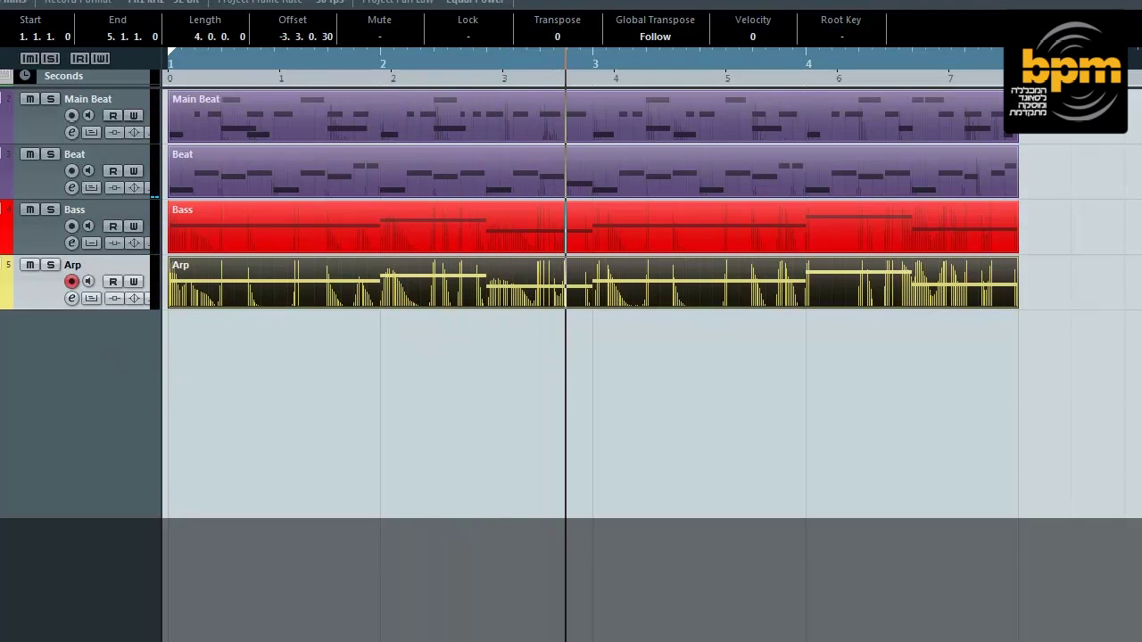
- Open the Arp track's Retrologue and increase the mod wheel's modulation depth on distortion
{"action": "key", "text": "ctrl+e"}
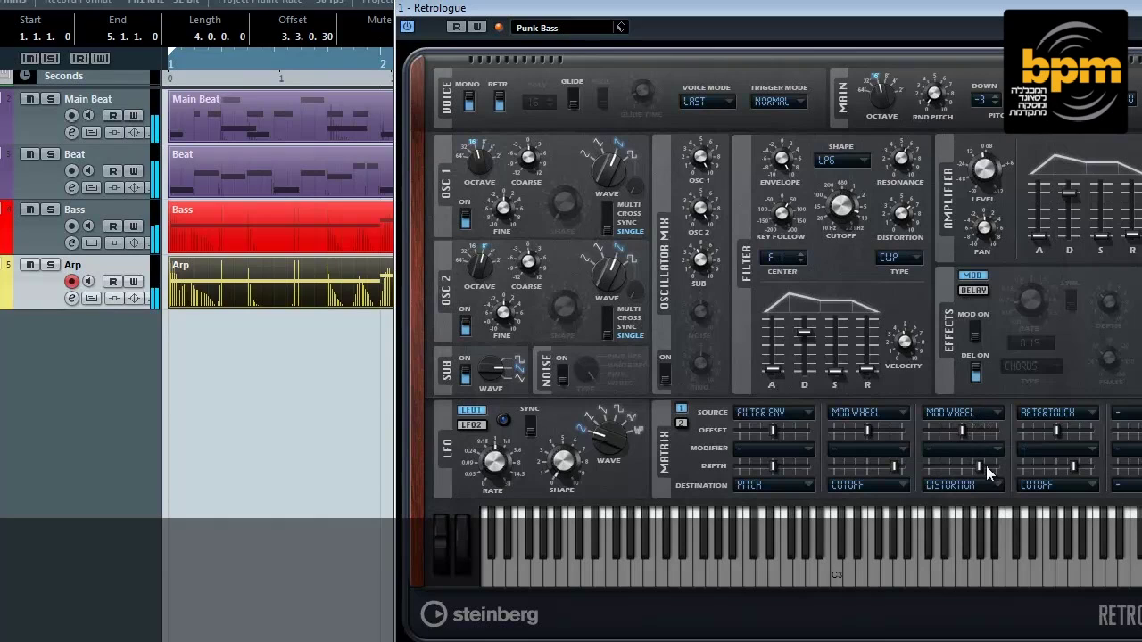
{"action": "left_click_drag", "start_coordinate": [986, 465], "coordinate": [997, 464]}
{"action": "key", "text": "space"}
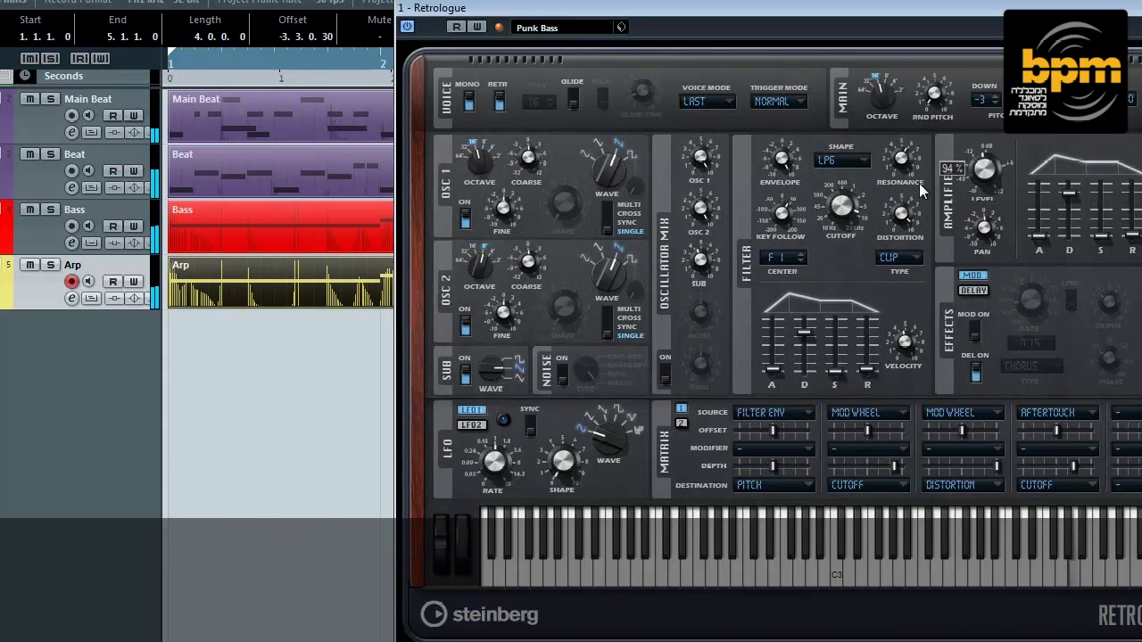
- Shorten the amplifier envelope's decay, set oscillator 1's octave to 8, stop playback, and close Retrologue
{"action": "mouse_move", "coordinate": [908, 236]}
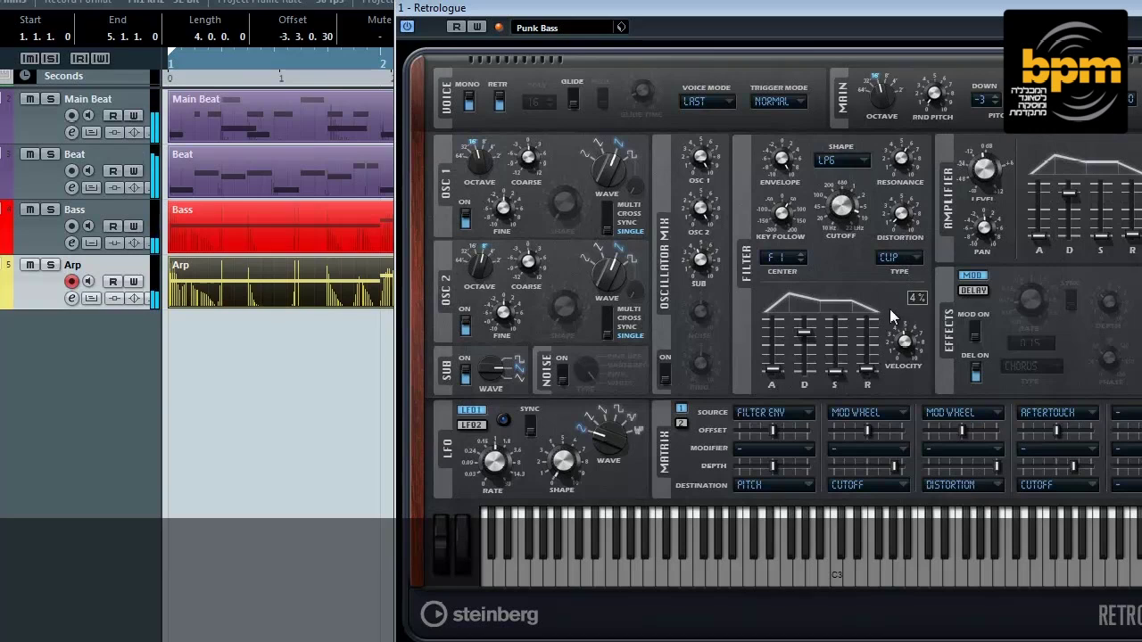
{"action": "left_click_drag", "start_coordinate": [1069, 193], "coordinate": [1073, 230]}
{"action": "mouse_move", "coordinate": [480, 159]}
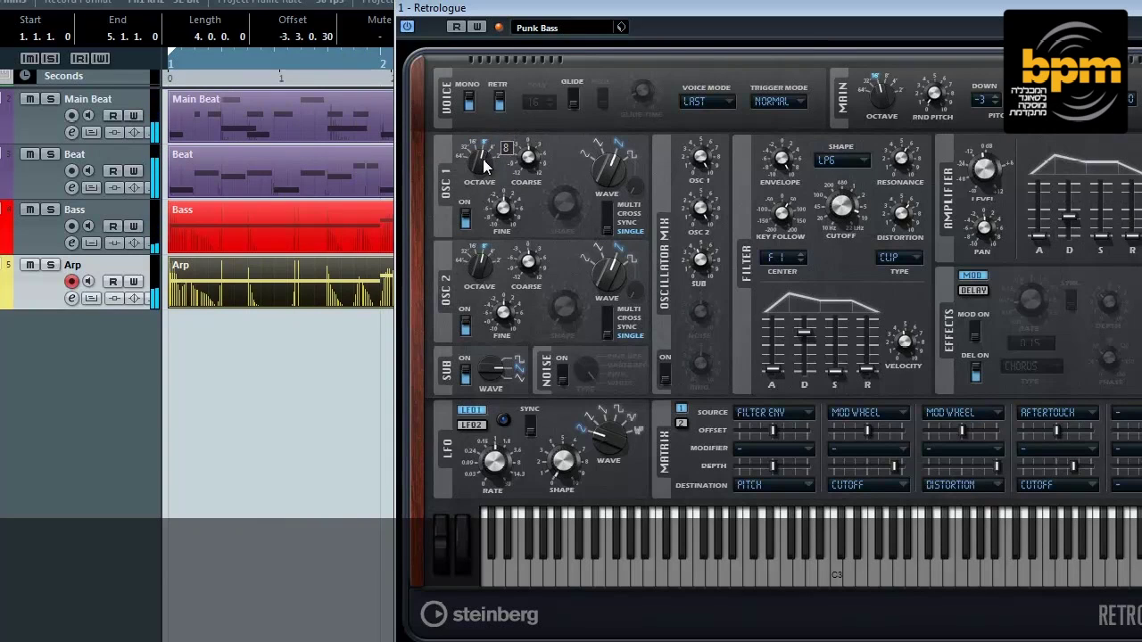
{"action": "key", "text": "space"}
{"action": "key", "text": "ctrl+w"}
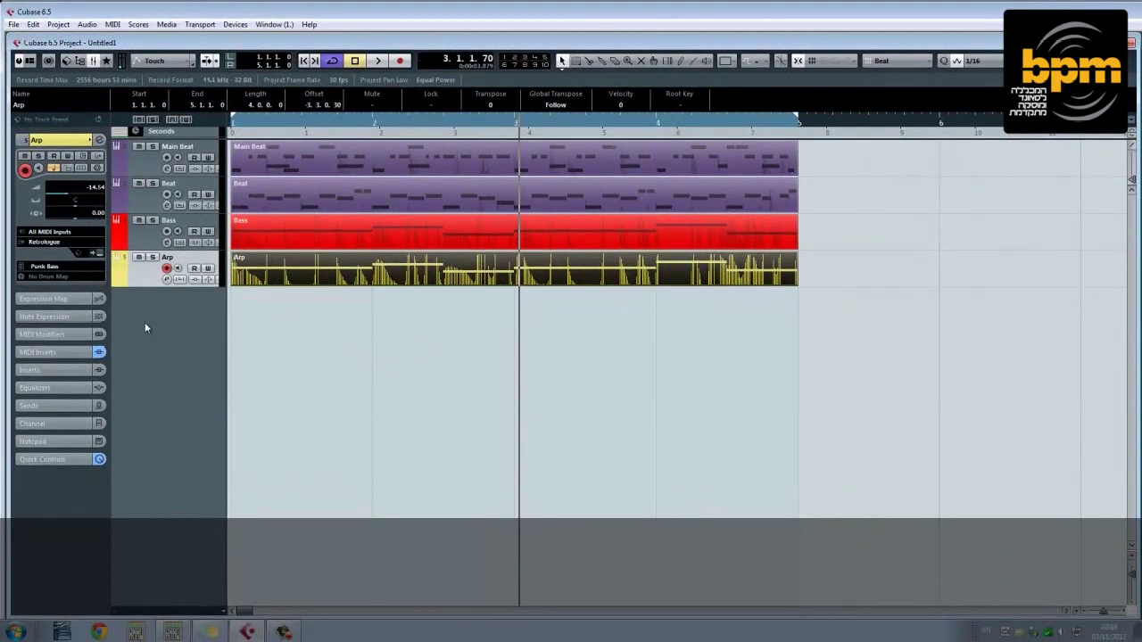
- Add the Rotary modulation effect as the first audio insert on the Arp track and move its window closer to the tracks
{"action": "left_click", "coordinate": [49, 370]}
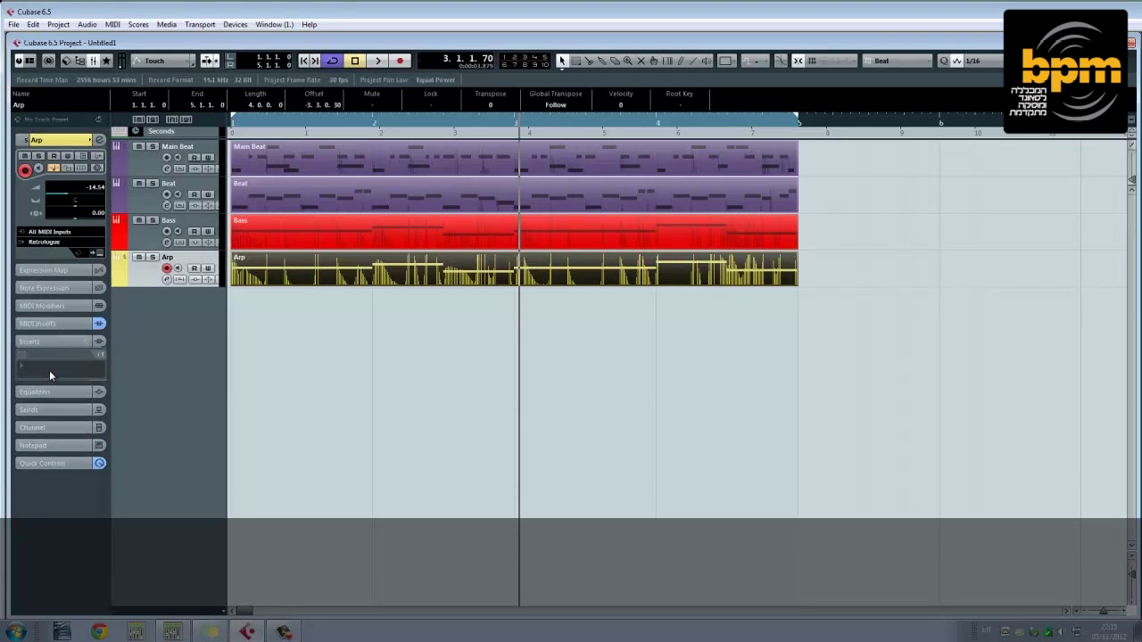
{"action": "left_click", "coordinate": [51, 261]}
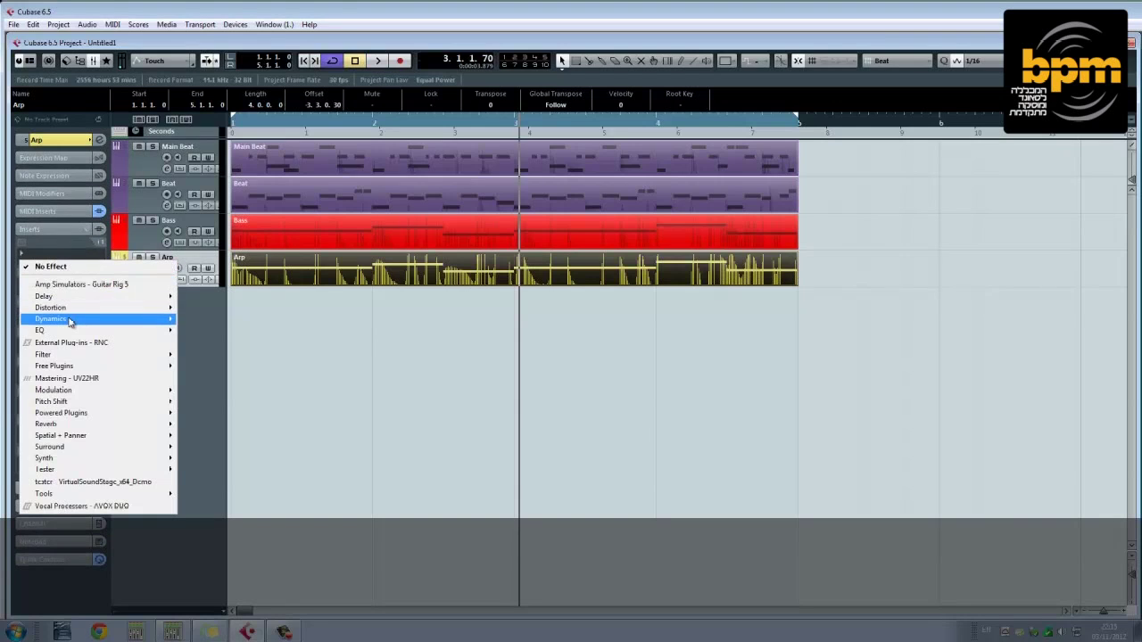
{"action": "mouse_move", "coordinate": [103, 393]}
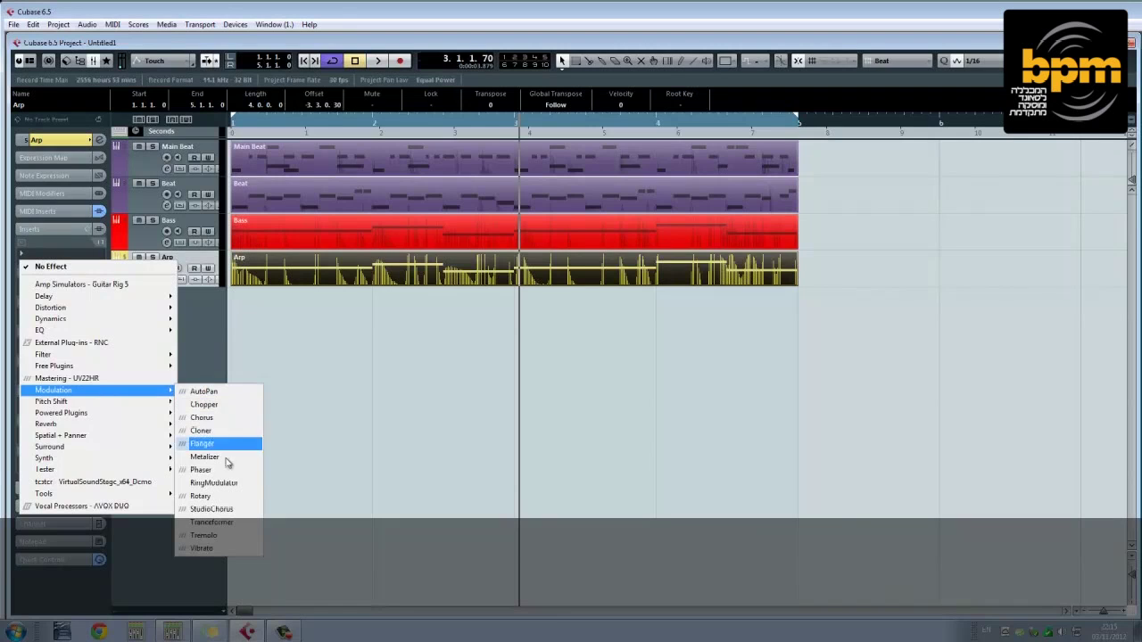
{"action": "left_click", "coordinate": [204, 496]}
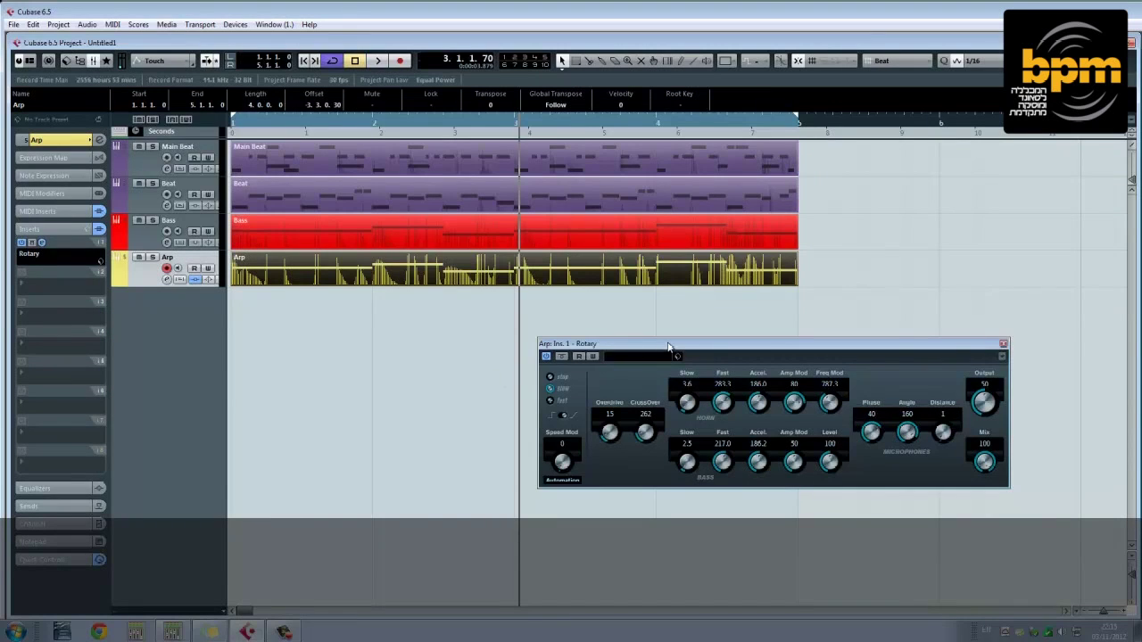
{"action": "left_click_drag", "start_coordinate": [669, 346], "coordinate": [533, 306]}
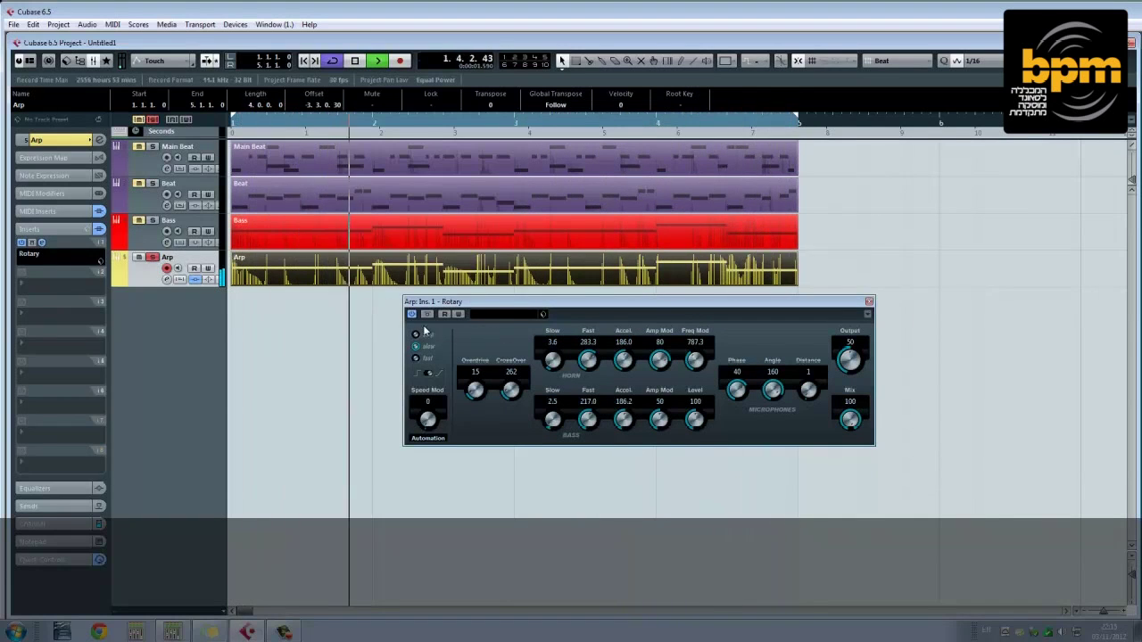
- Switch off the delay in the Arp track's Retrologue during soloed playback and close the instrument editor
{"action": "left_click", "coordinate": [99, 140]}
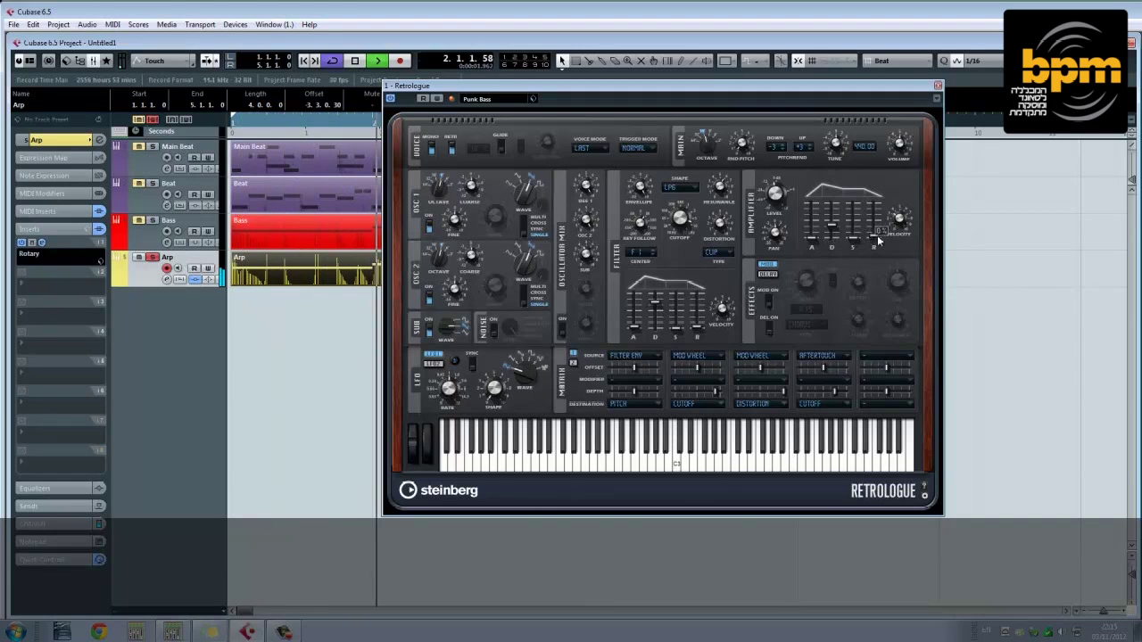
{"action": "left_click", "coordinate": [938, 85]}
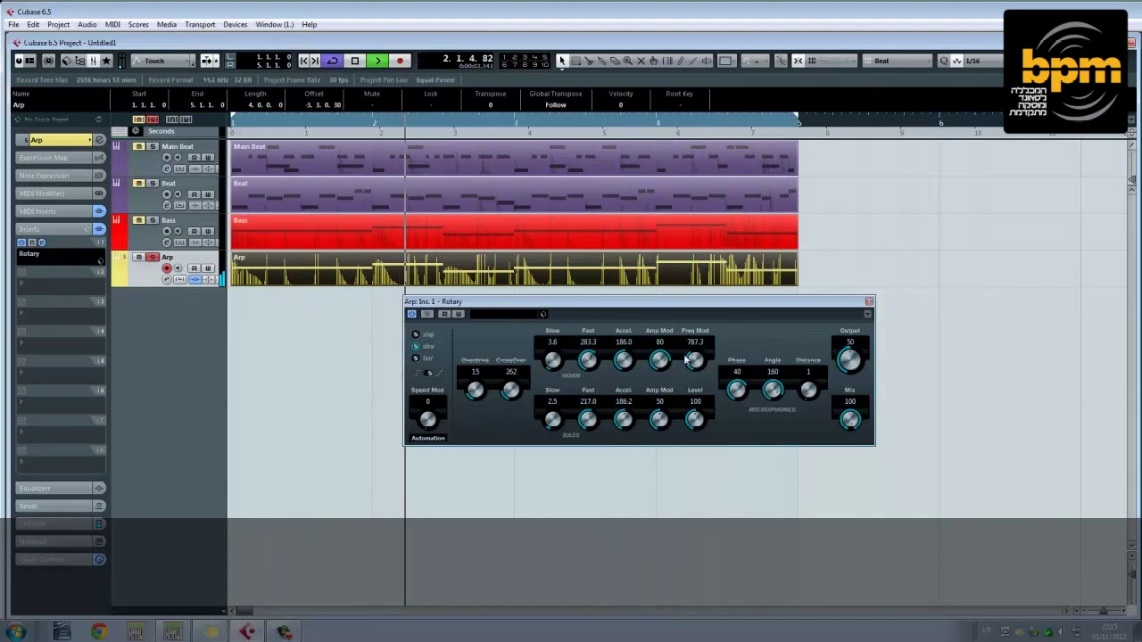
- Solo Bass alongside Arp, close the Rotary window, and check Arp's Retrologue filter settings during playback
{"action": "left_click", "coordinate": [144, 223]}
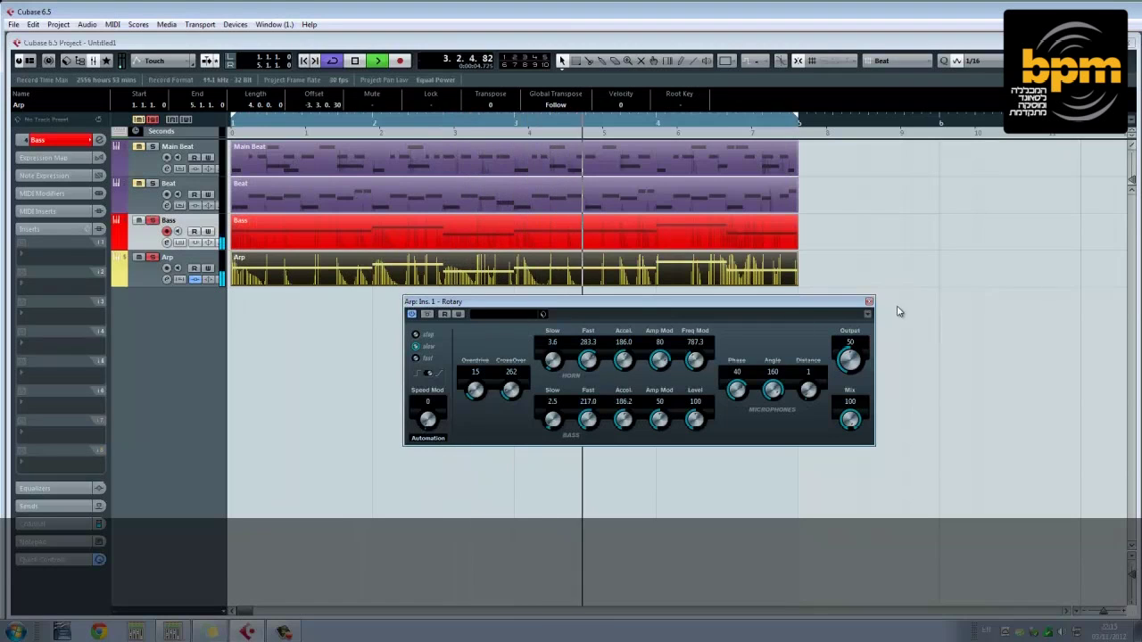
{"action": "left_click", "coordinate": [869, 302]}
{"action": "left_click", "coordinate": [139, 280]}
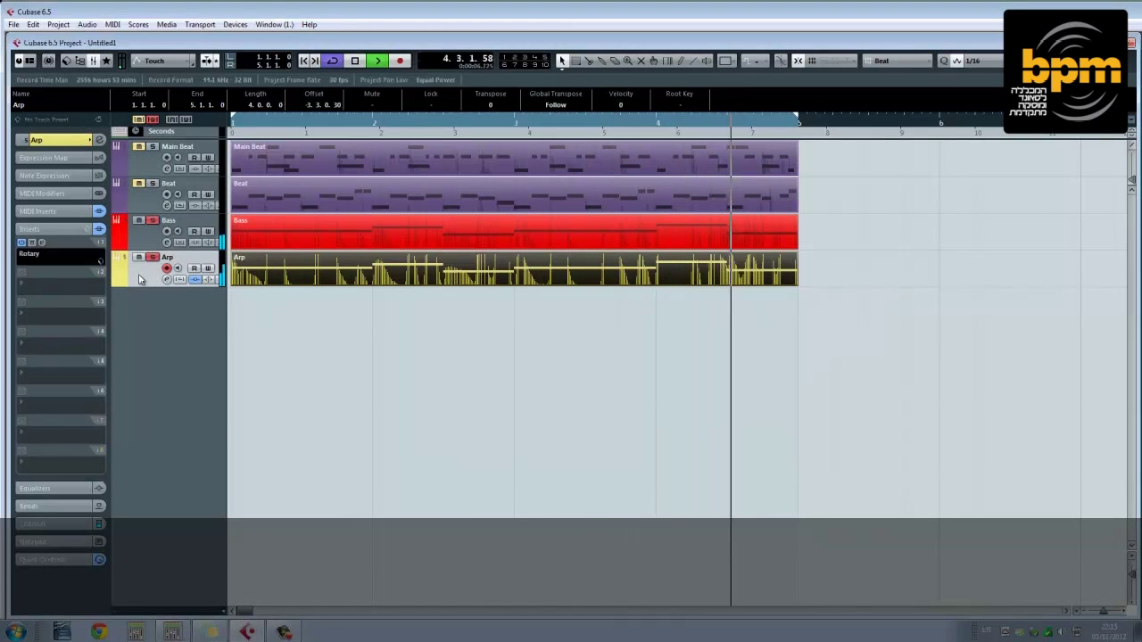
{"action": "left_click", "coordinate": [165, 280]}
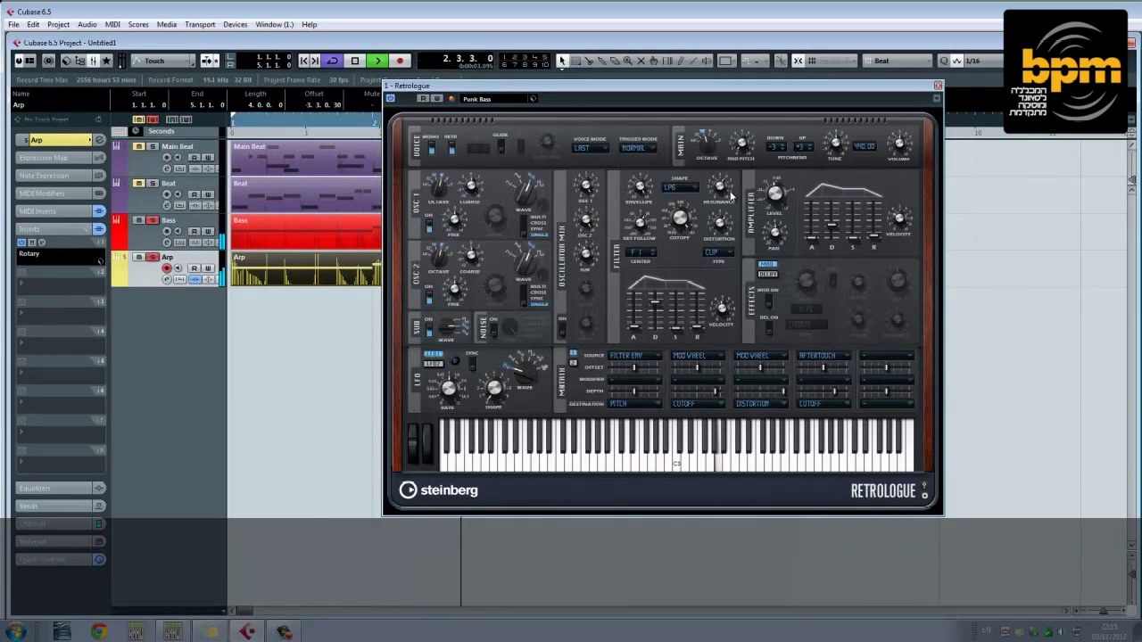
{"action": "left_click", "coordinate": [937, 87]}
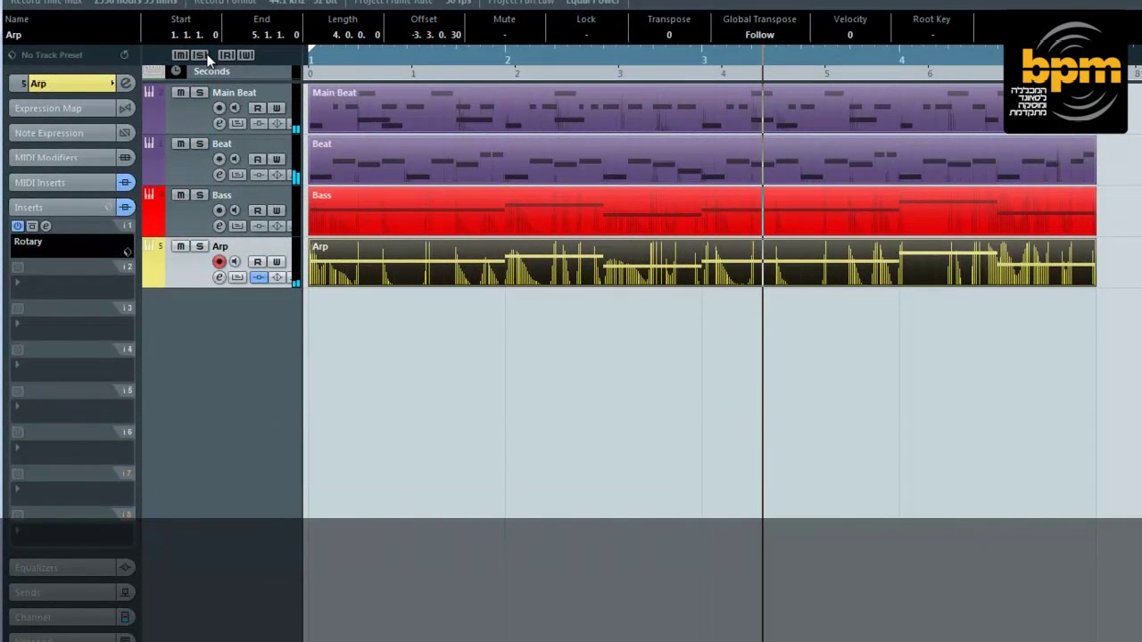
- Select the parts on all four tracks and duplicate them twice so the copies extend to bar 13
{"action": "left_click", "coordinate": [764, 299]}
{"action": "left_click_drag", "start_coordinate": [1086, 478], "coordinate": [486, 113]}
{"action": "key", "text": "g"}
{"action": "key", "text": "g"}
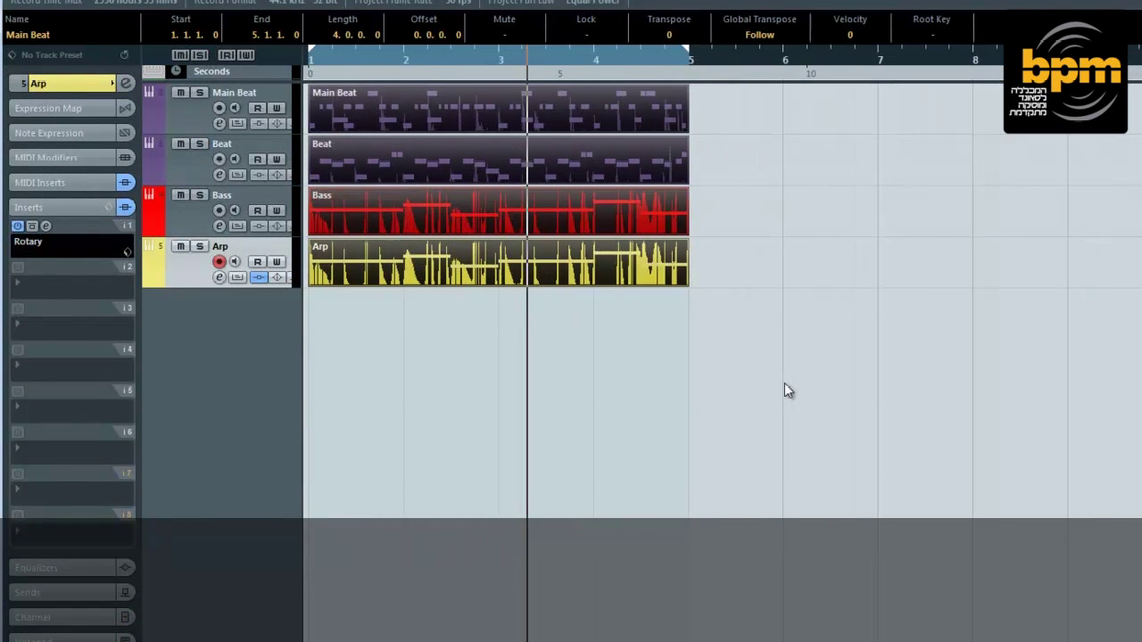
{"action": "left_click", "coordinate": [784, 390]}
{"action": "left_click_drag", "start_coordinate": [822, 387], "coordinate": [527, 112]}
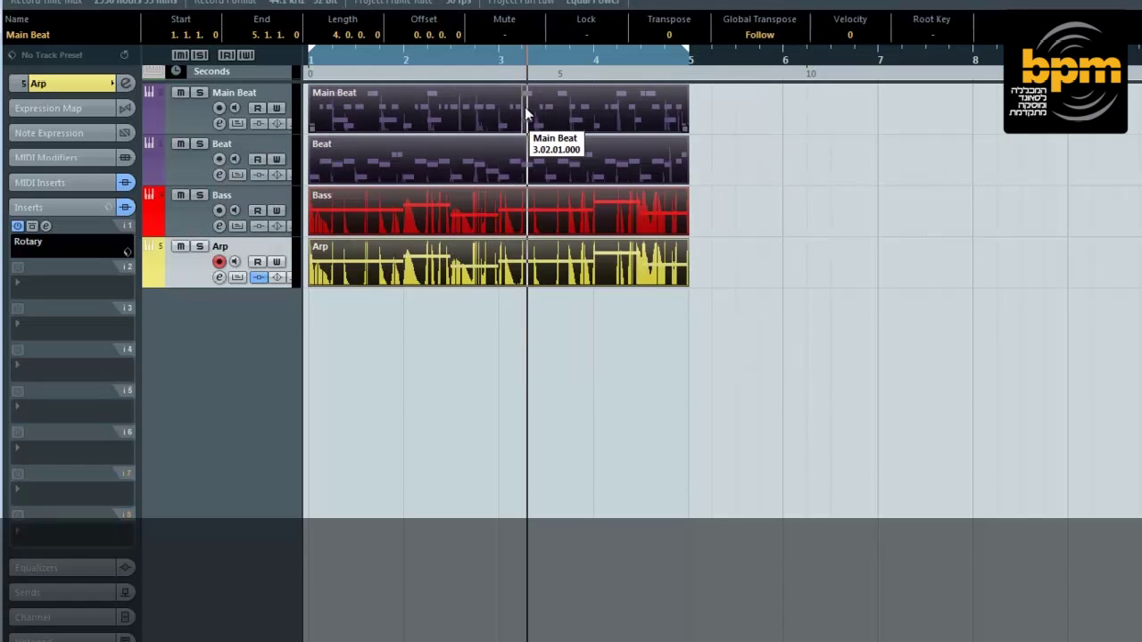
{"action": "key", "text": "ctrl+d"}
{"action": "key", "text": "ctrl+d"}
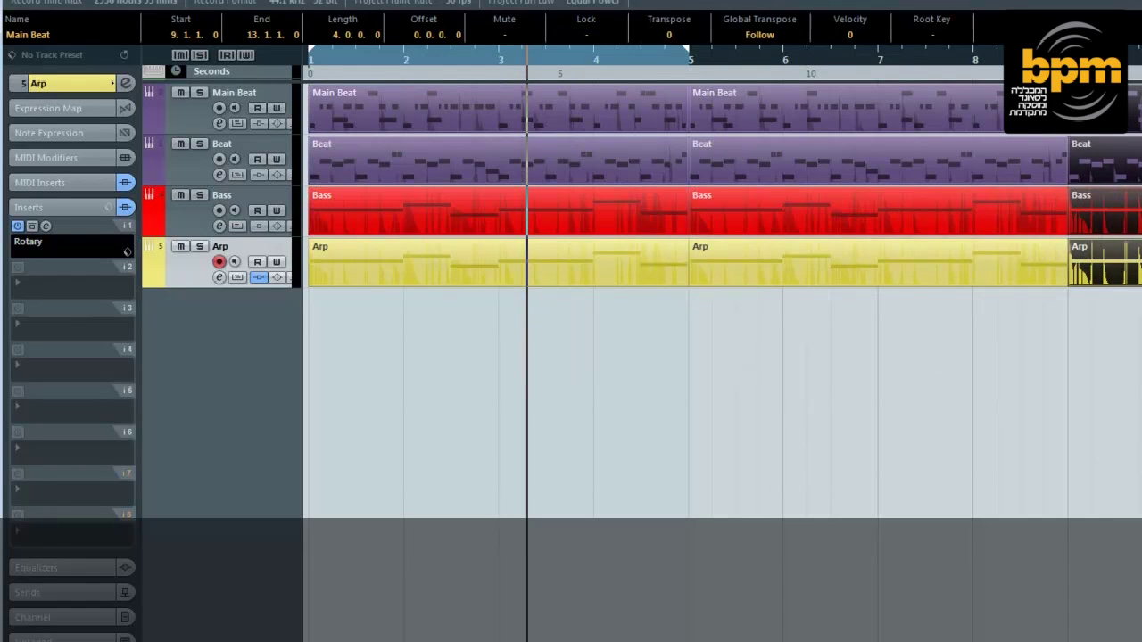
- Undo both duplications of the four parts and clear the selection
{"action": "key", "text": "ctrl+z"}
{"action": "key", "text": "ctrl+z"}
{"action": "left_click_drag", "start_coordinate": [785, 437], "coordinate": [116, 415]}
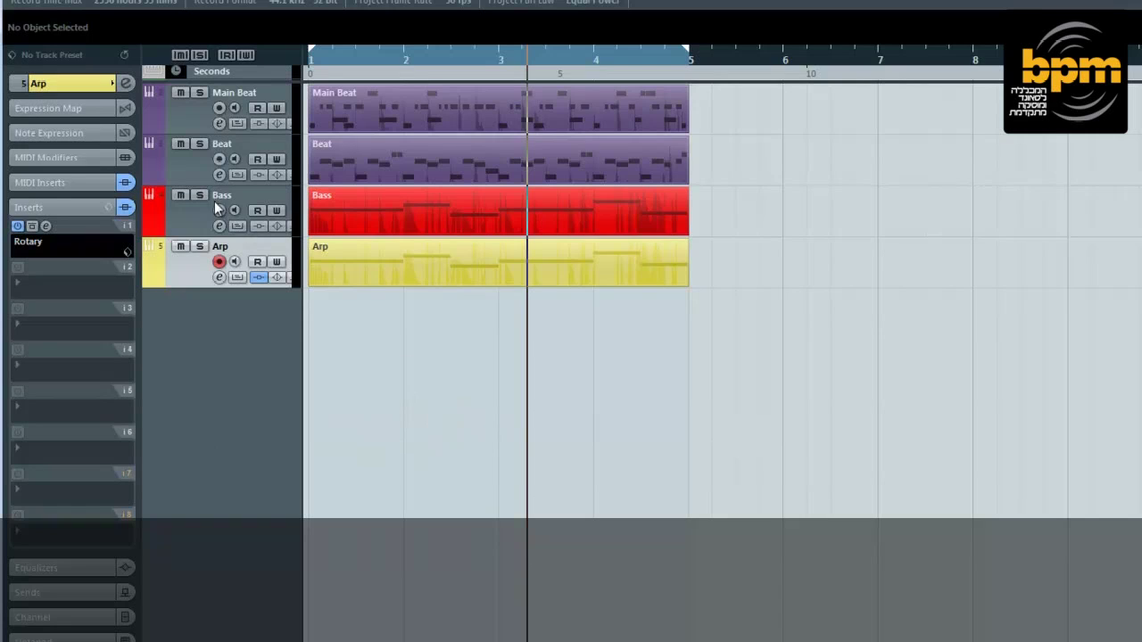
- Select the Main Beat track, show its basic track settings, and play it soloed
{"action": "left_click", "coordinate": [198, 181]}
{"action": "key", "text": "Up"}
{"action": "left_click", "coordinate": [198, 183]}
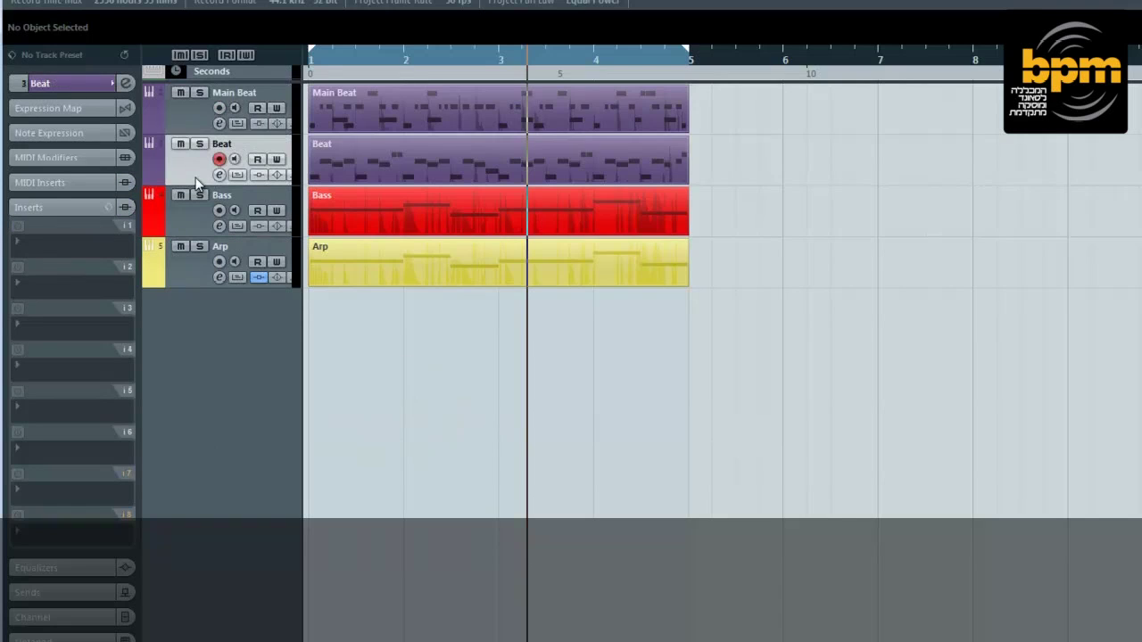
{"action": "left_click_drag", "start_coordinate": [950, 175], "coordinate": [899, 153]}
{"action": "left_click", "coordinate": [182, 110]}
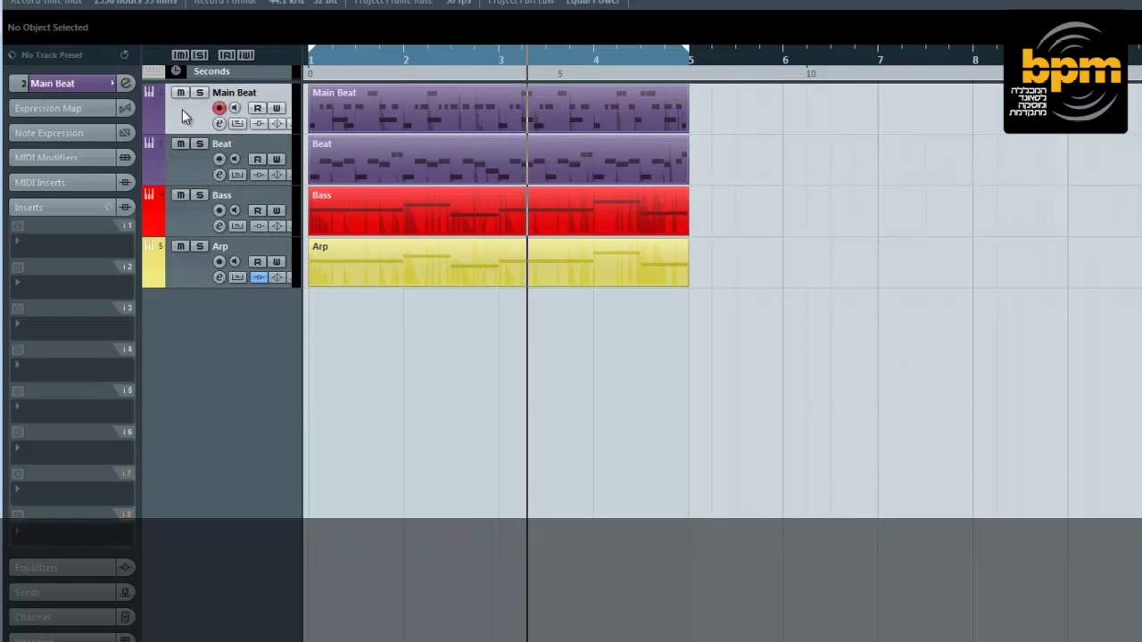
{"action": "left_click", "coordinate": [79, 85]}
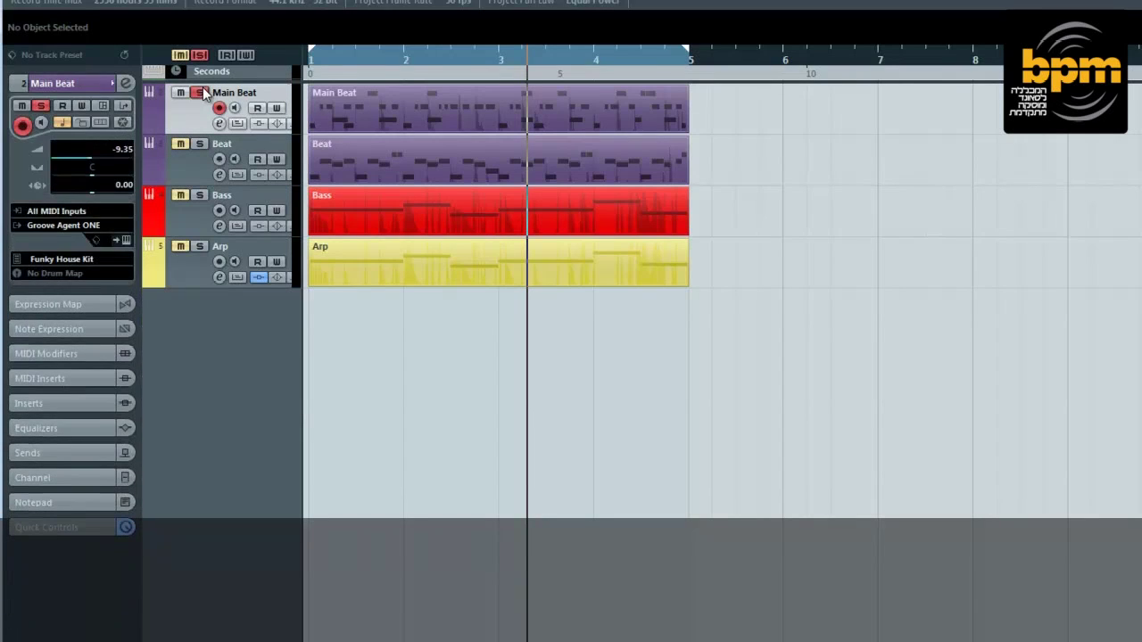
{"action": "key", "text": "space"}
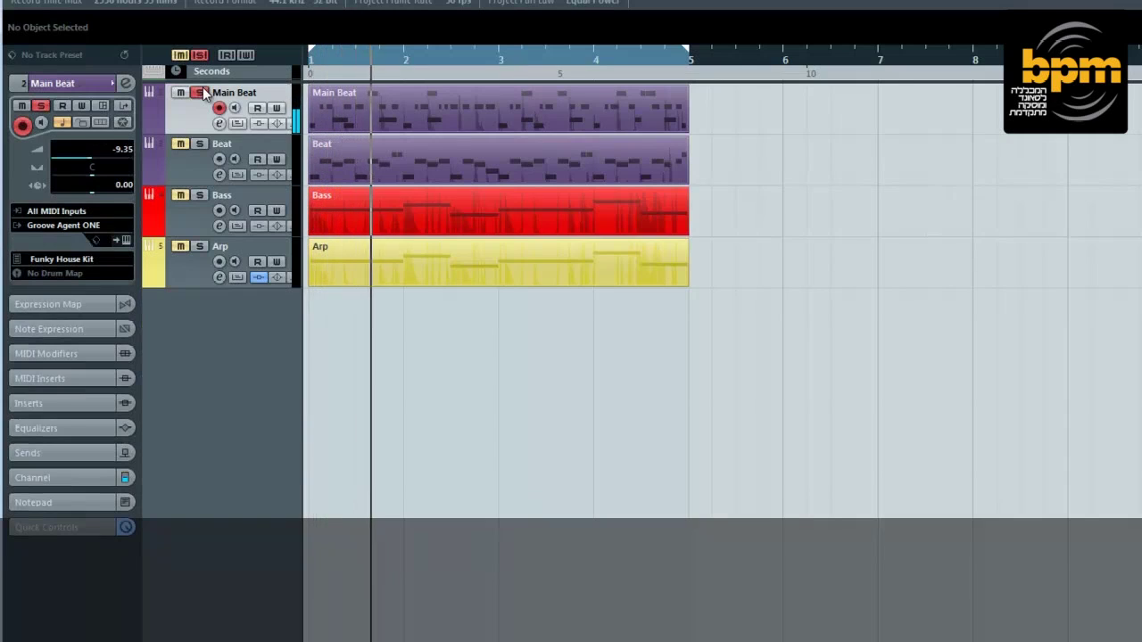
- Add the RoomWorks reverb as the first audio insert on the Main Beat track
{"action": "left_click", "coordinate": [58, 403]}
{"action": "left_click", "coordinate": [84, 246]}
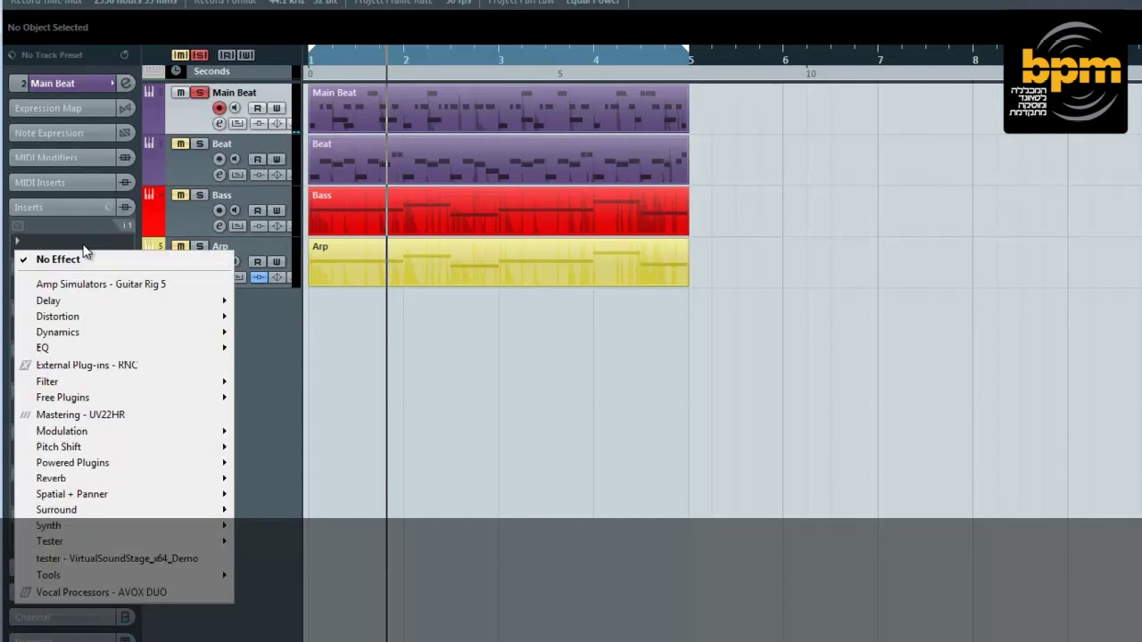
{"action": "mouse_move", "coordinate": [133, 480]}
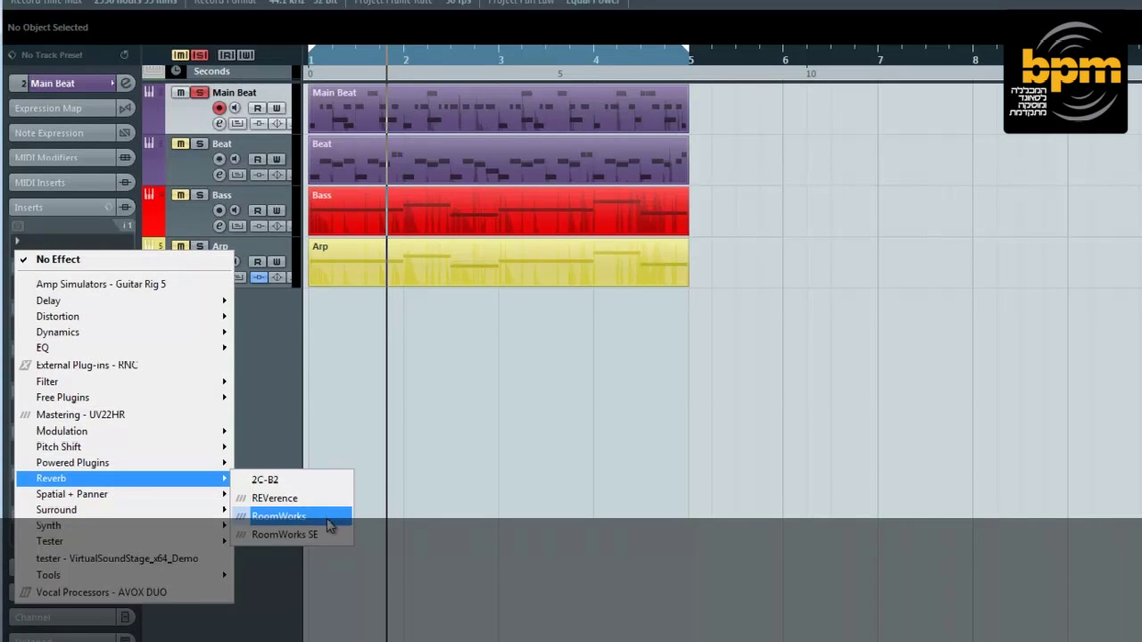
{"action": "left_click", "coordinate": [328, 524]}
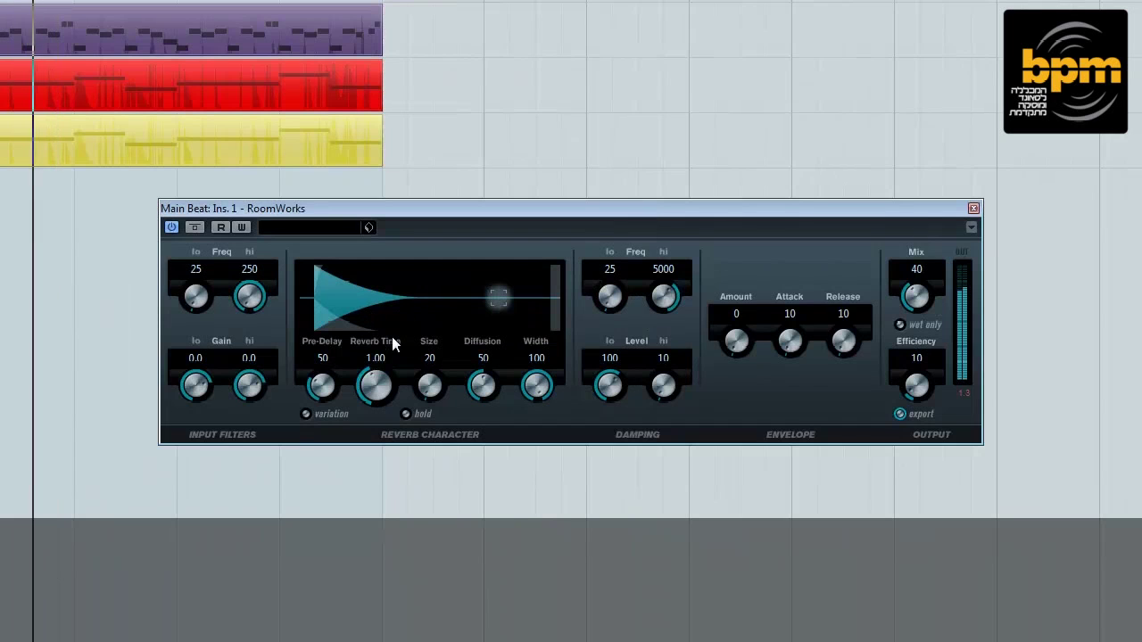
- Set the RoomWorks pre-delay to 0, the reverb time to 0.56 and the mix to 12 during playback
{"action": "left_click_drag", "start_coordinate": [319, 393], "coordinate": [319, 484]}
{"action": "mouse_move", "coordinate": [379, 378]}
{"action": "left_mouse_down"}
{"action": "mouse_move", "coordinate": [385, 363]}
{"action": "mouse_move", "coordinate": [372, 390]}
{"action": "mouse_move", "coordinate": [384, 367]}
{"action": "left_mouse_up"}
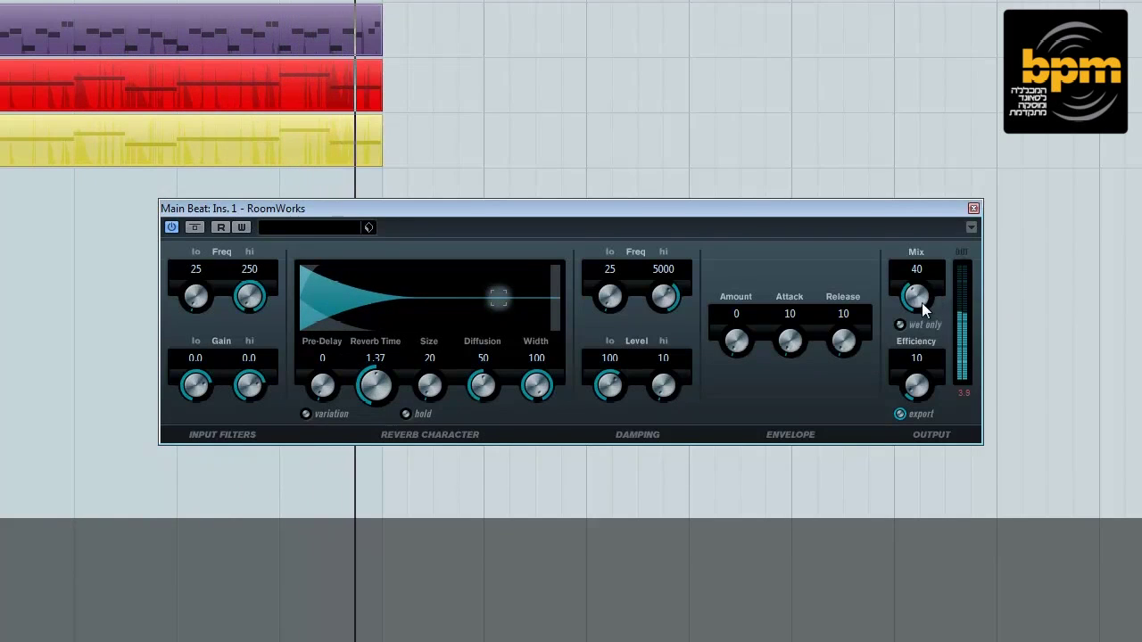
{"action": "left_click_drag", "start_coordinate": [922, 303], "coordinate": [911, 335]}
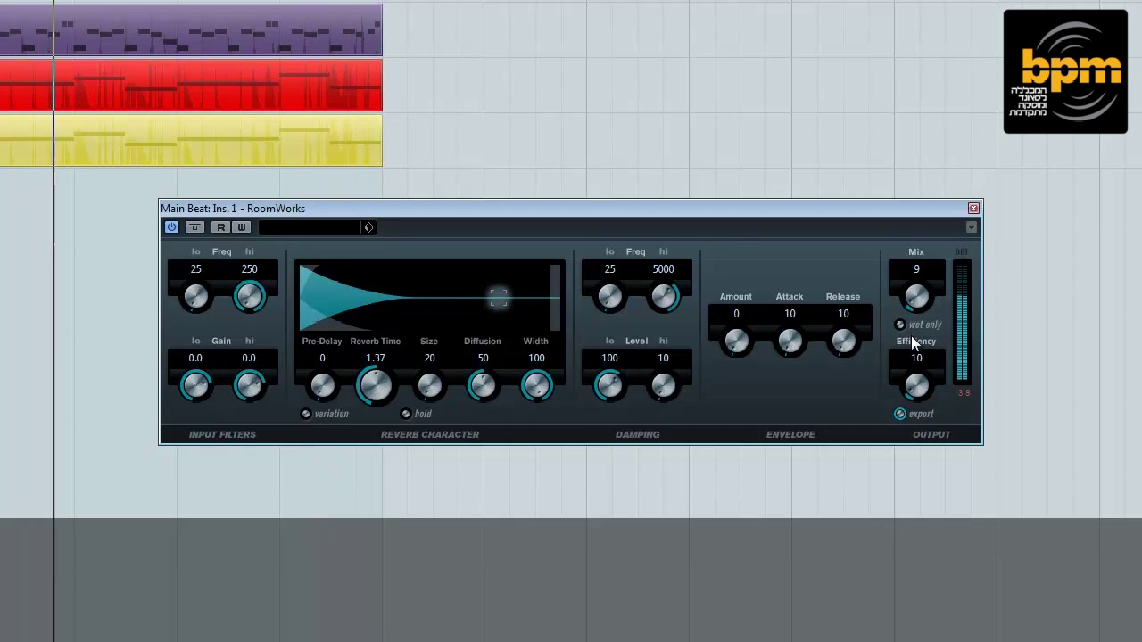
{"action": "mouse_move", "coordinate": [383, 381]}
{"action": "left_mouse_down"}
{"action": "mouse_move", "coordinate": [370, 391]}
{"action": "mouse_move", "coordinate": [386, 391]}
{"action": "left_mouse_up"}
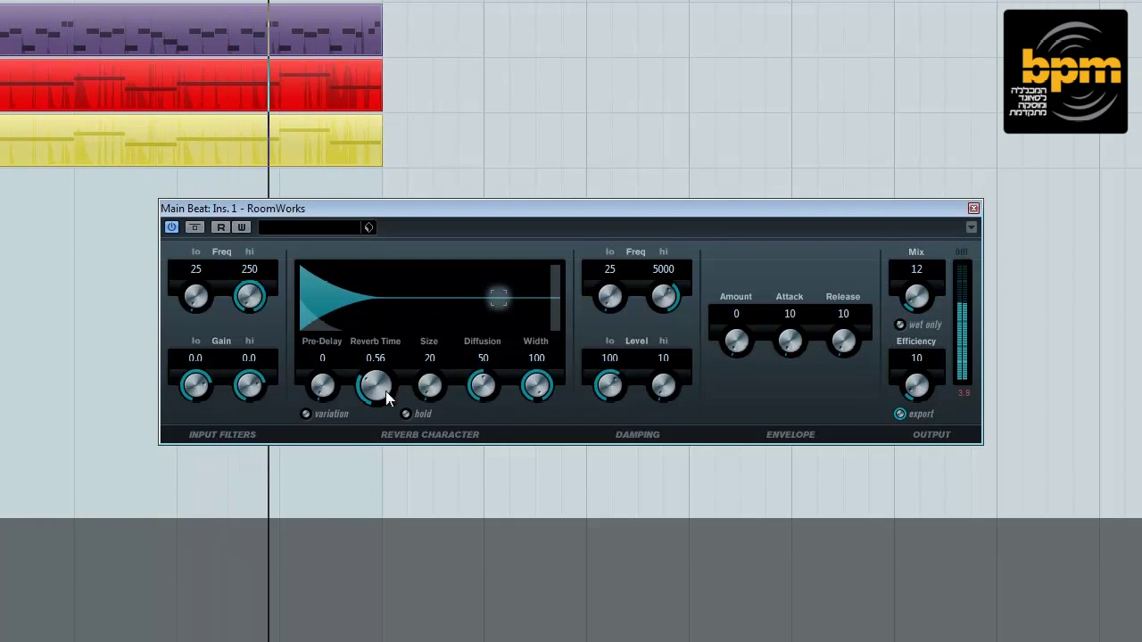
- Compare the Main Beat sound with RoomWorks bypassed and active, and close the effect window
{"action": "left_click", "coordinate": [194, 229]}
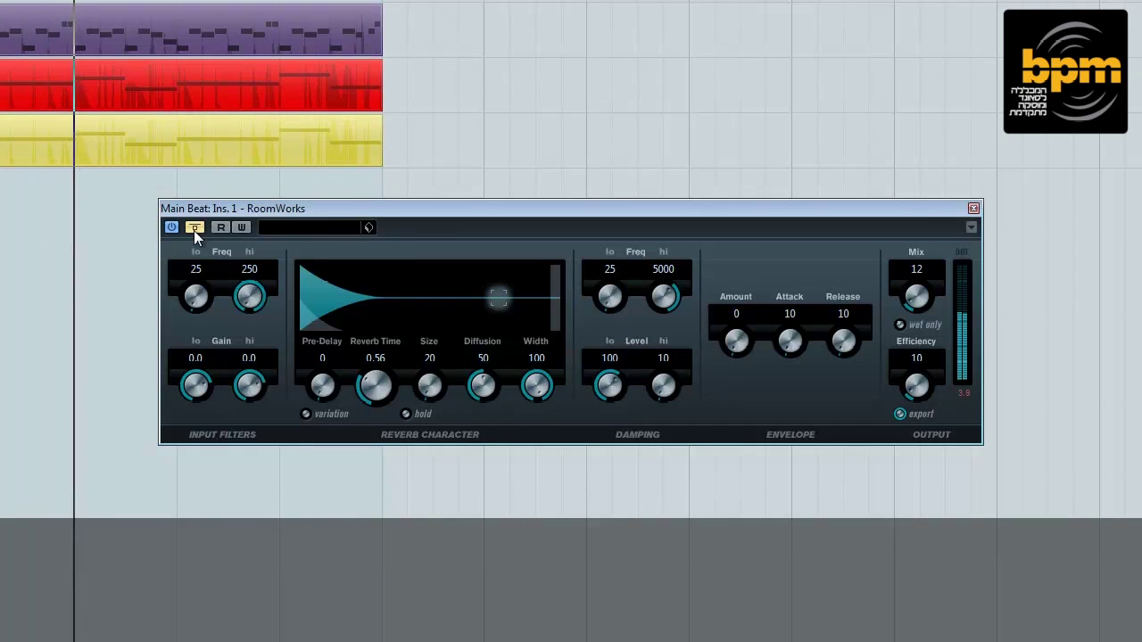
{"action": "left_click", "coordinate": [193, 228]}
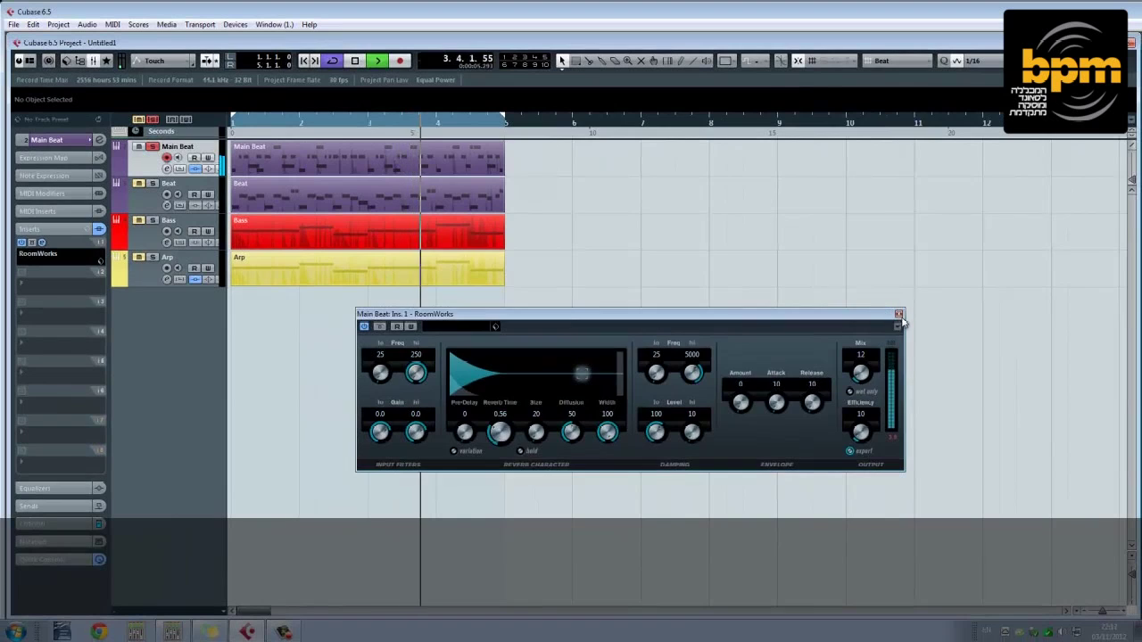
{"action": "left_click", "coordinate": [898, 314]}
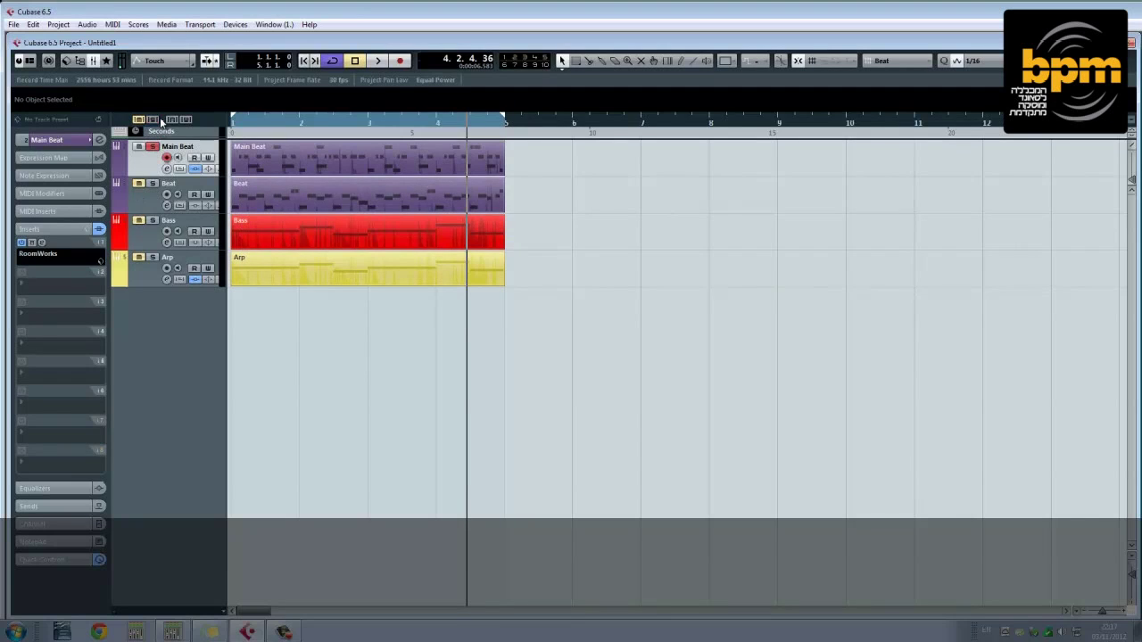
- Add PingPongDelay as the first audio insert on the Beat track and move its window just below the track parts
{"action": "left_click", "coordinate": [140, 201]}
{"action": "left_click", "coordinate": [84, 259]}
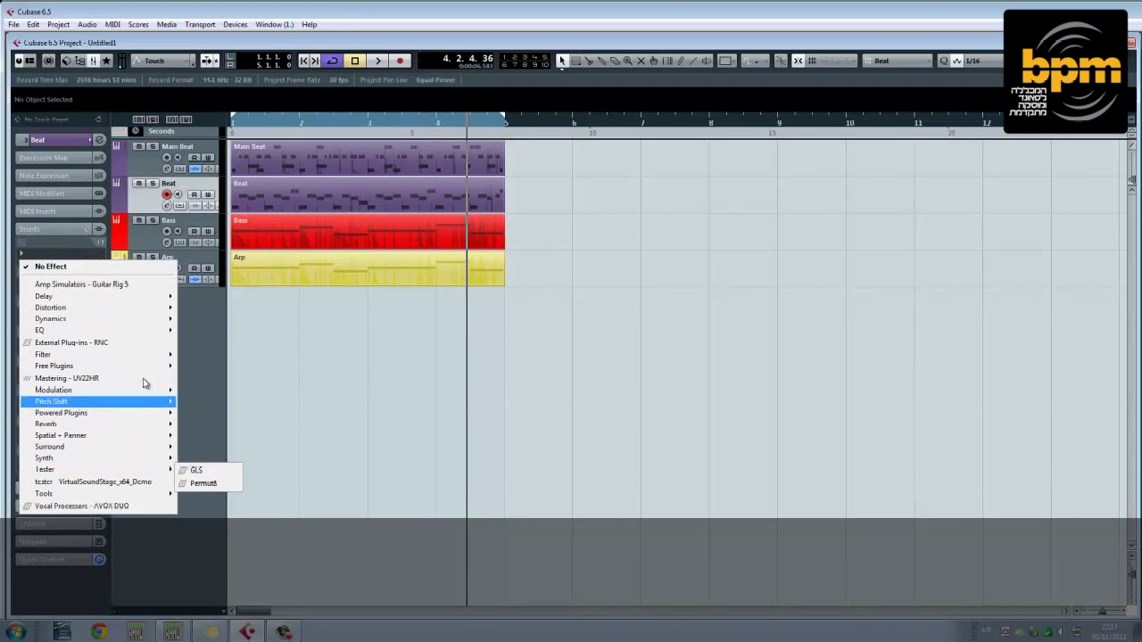
{"action": "mouse_move", "coordinate": [139, 298]}
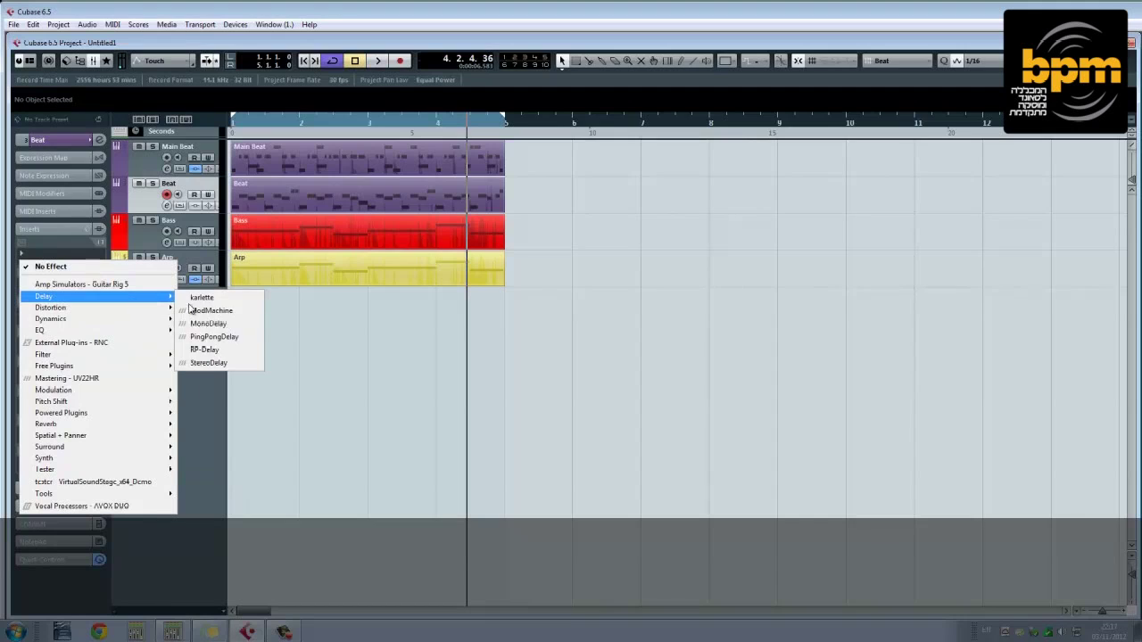
{"action": "left_click", "coordinate": [223, 337]}
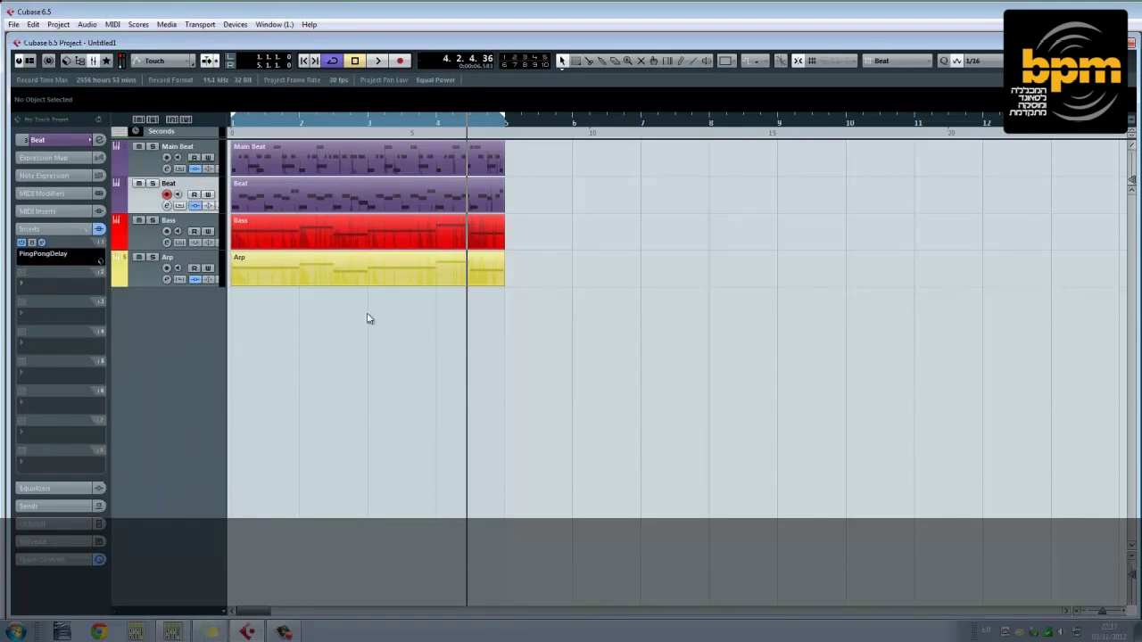
{"action": "left_click_drag", "start_coordinate": [594, 271], "coordinate": [472, 313]}
{"action": "scroll", "coordinate": [403, 361], "scroll_direction": "down", "scroll_amount": 7}
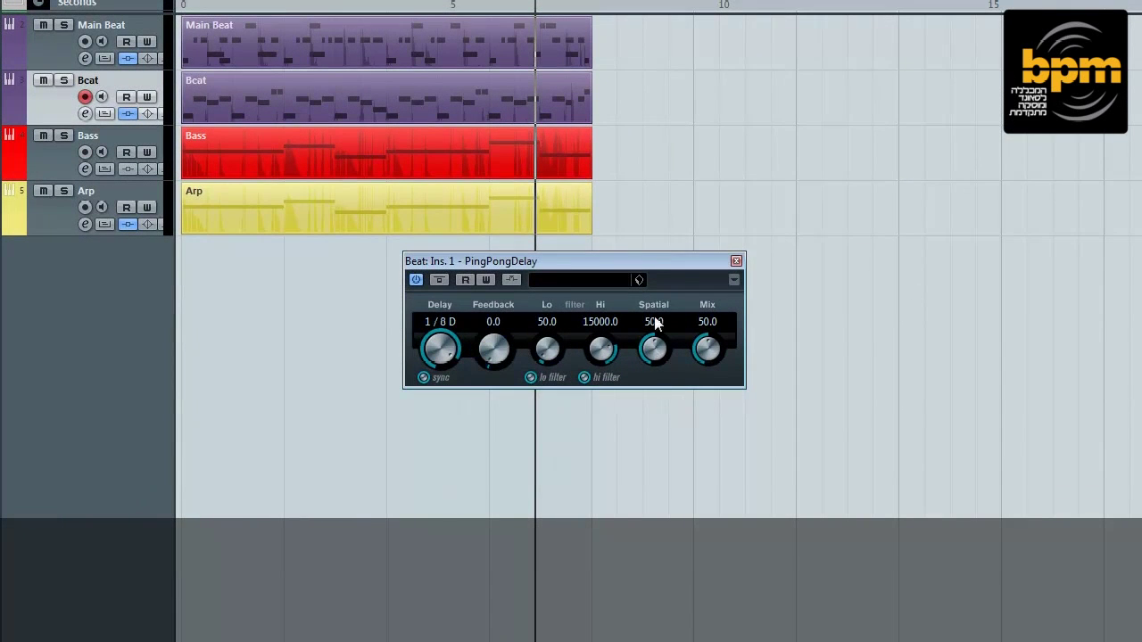
- With Beat soloed, set PingPongDelay's low filter to 670.2, high filter to 20000 and Spatial to 49, and close its window
{"action": "left_click_drag", "start_coordinate": [656, 323], "coordinate": [682, 252]}
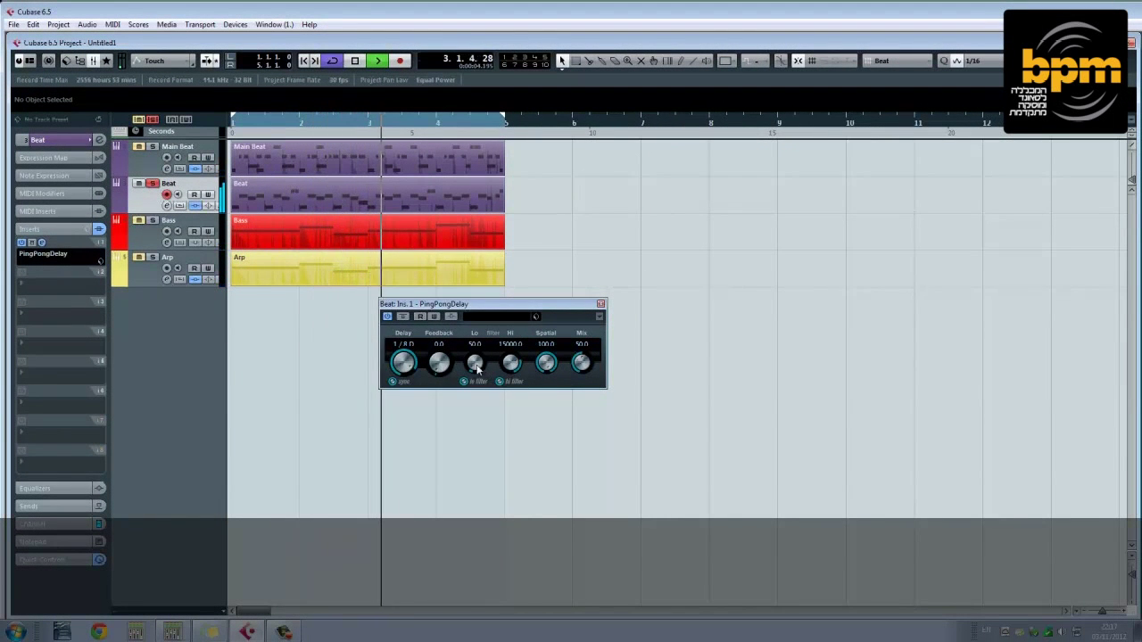
{"action": "left_click_drag", "start_coordinate": [476, 369], "coordinate": [474, 317]}
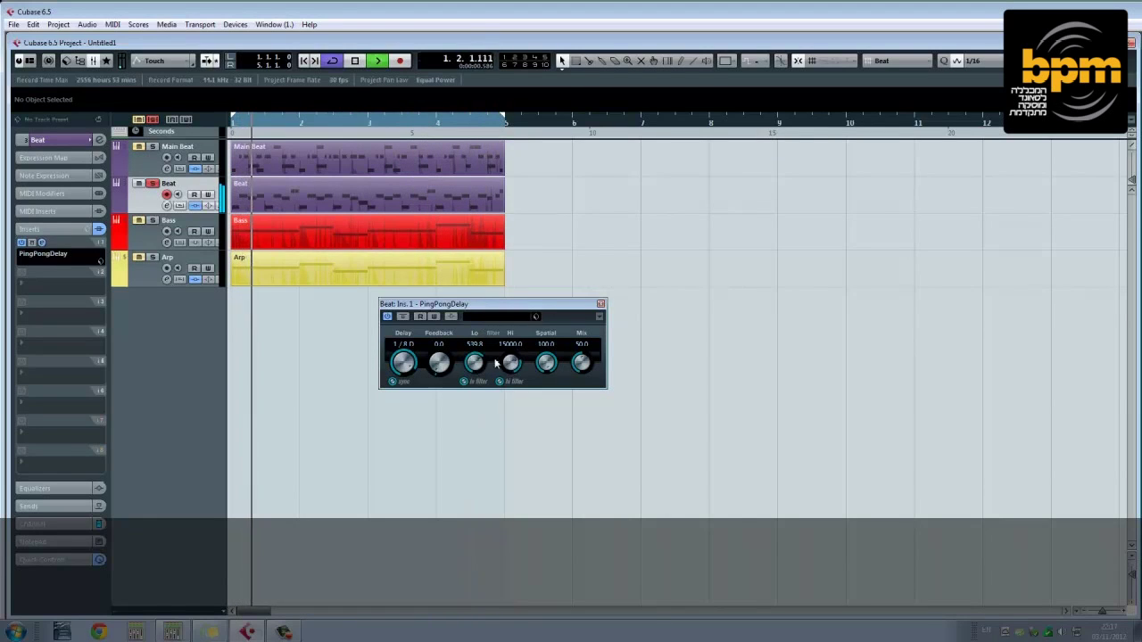
{"action": "left_click_drag", "start_coordinate": [496, 363], "coordinate": [524, 333]}
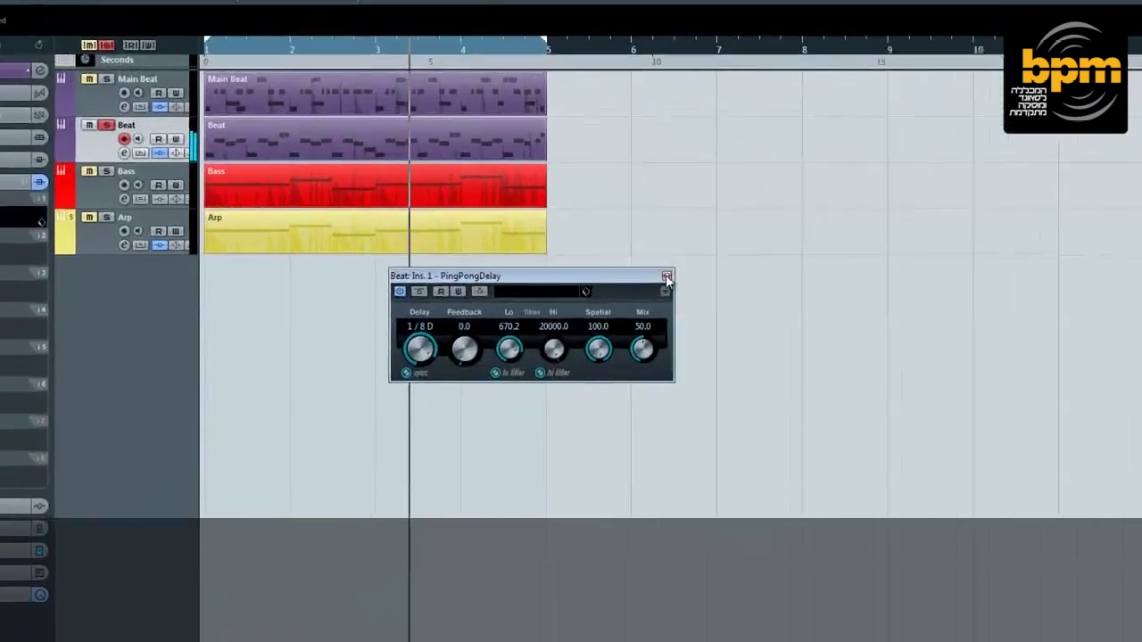
{"action": "left_click", "coordinate": [668, 280]}
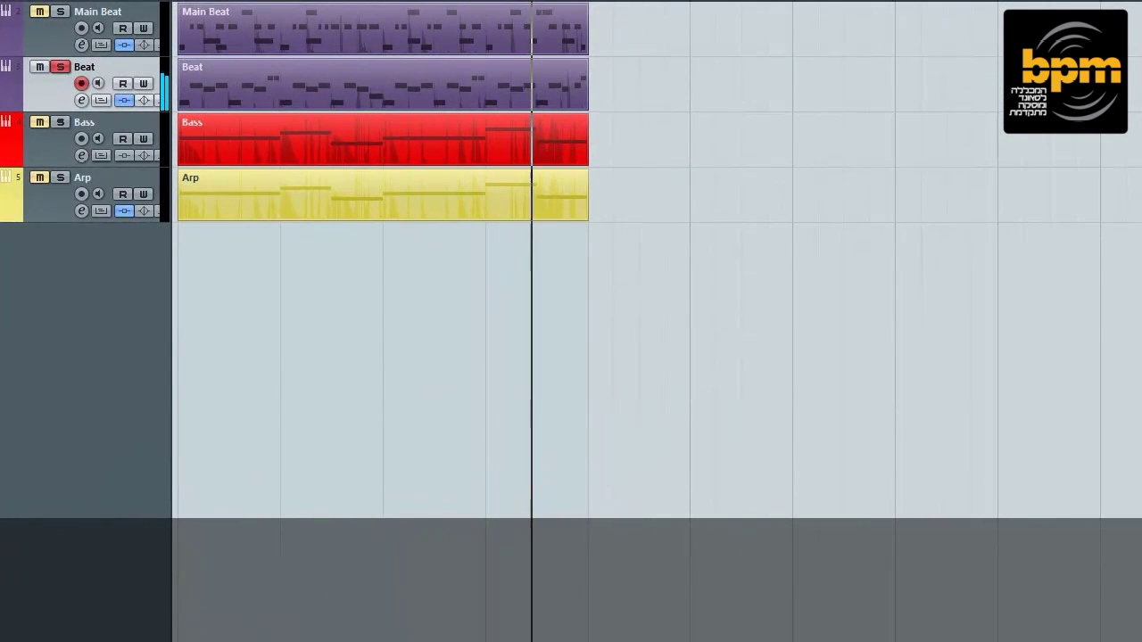
{"action": "left_click_drag", "start_coordinate": [650, 334], "coordinate": [647, 357]}
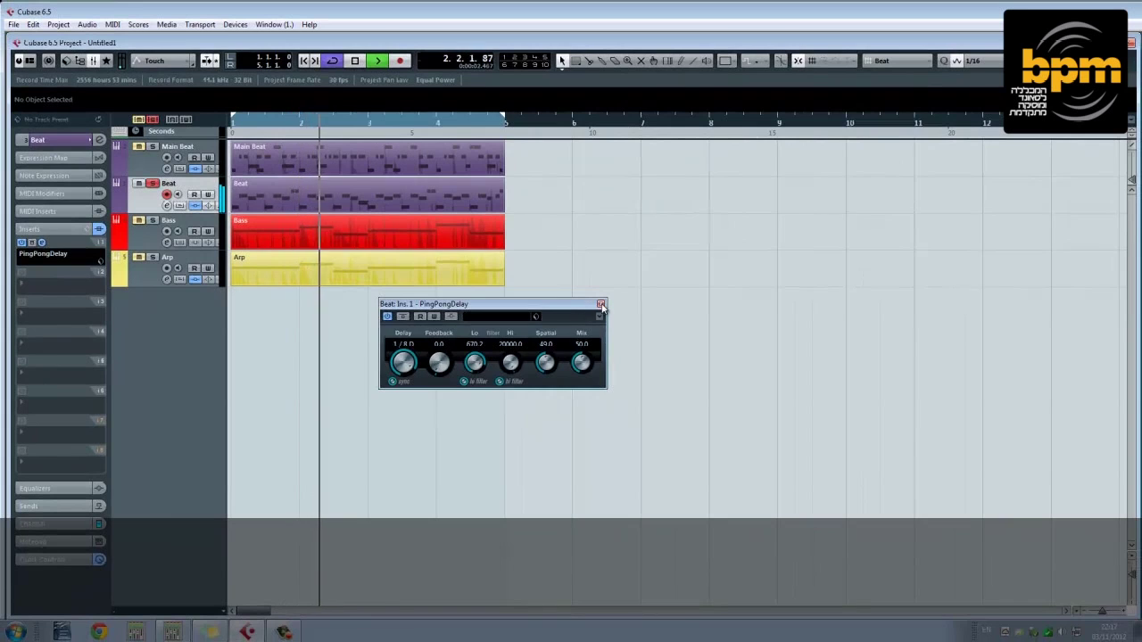
{"action": "left_click", "coordinate": [676, 272]}
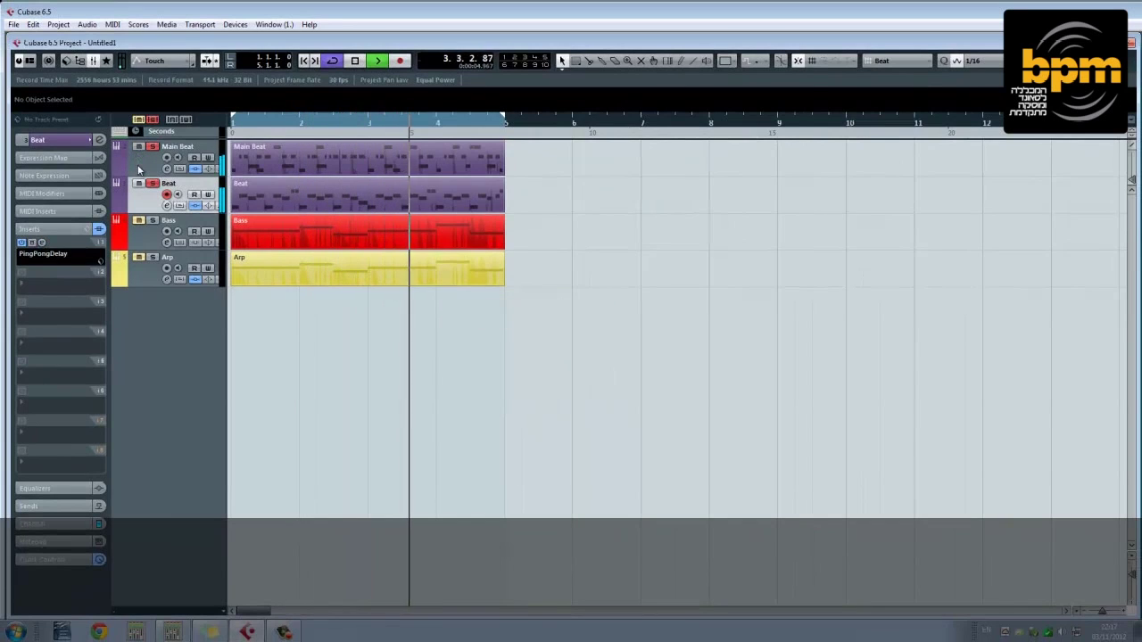
- Solo Bass alongside the beat tracks, add REVerence as its first insert with the mix at 45, and close the window
{"action": "left_click", "coordinate": [149, 221]}
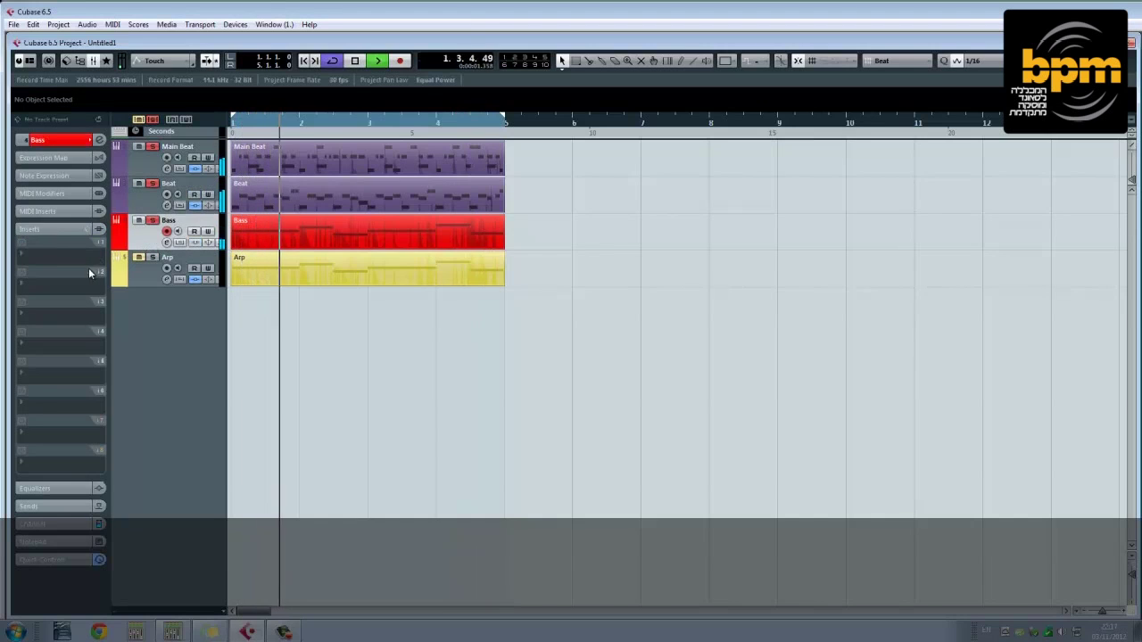
{"action": "left_click", "coordinate": [54, 252]}
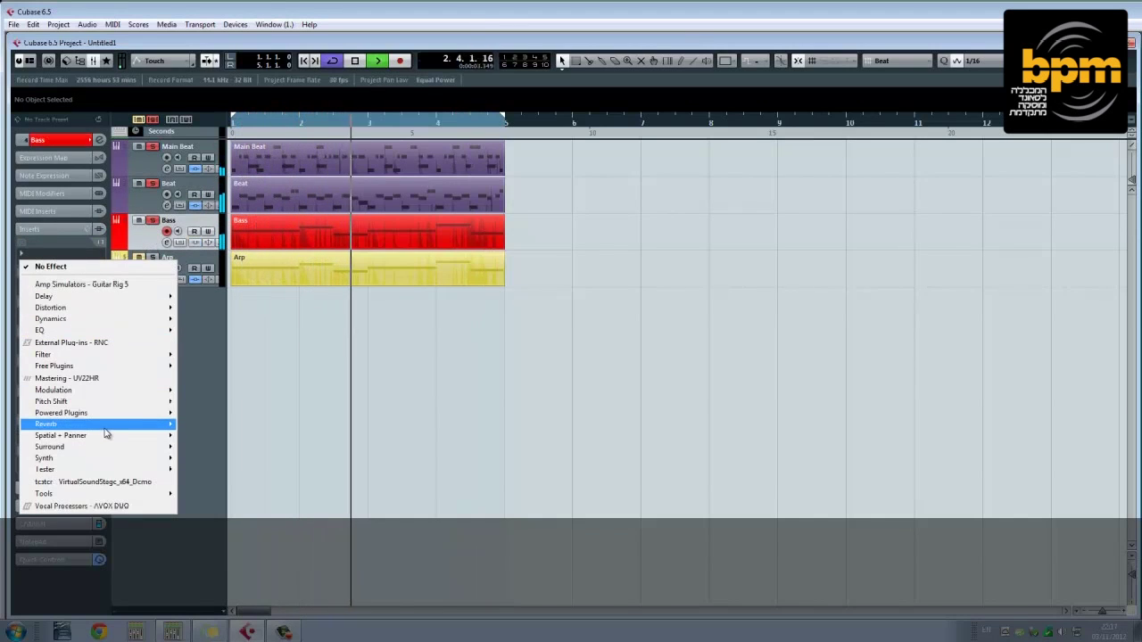
{"action": "left_click", "coordinate": [214, 438]}
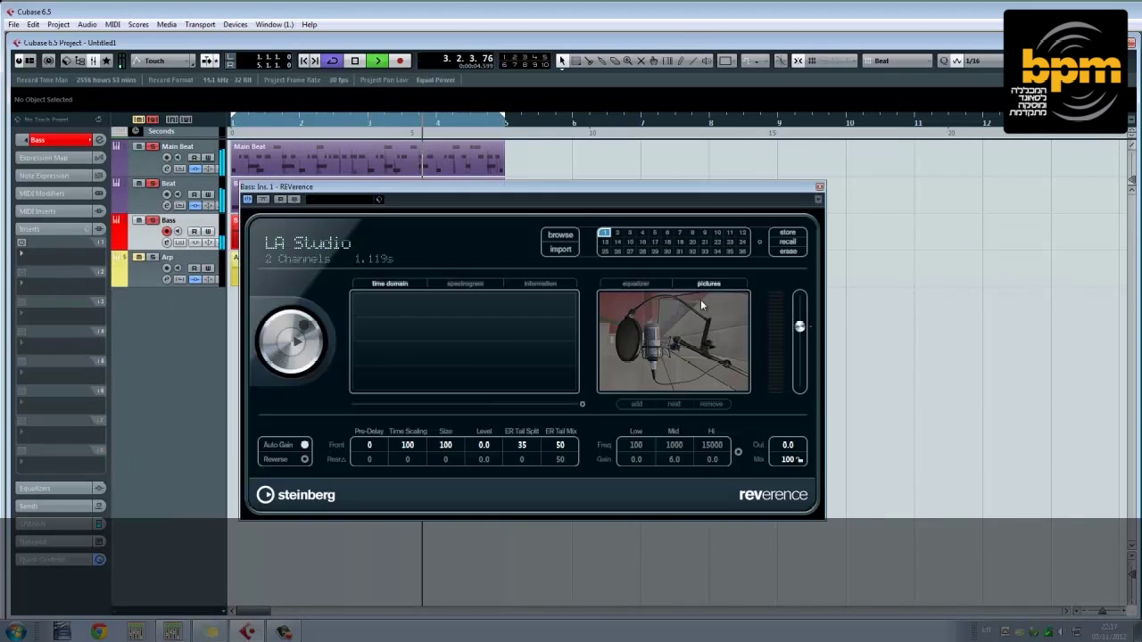
{"action": "left_click_drag", "start_coordinate": [793, 460], "coordinate": [794, 566]}
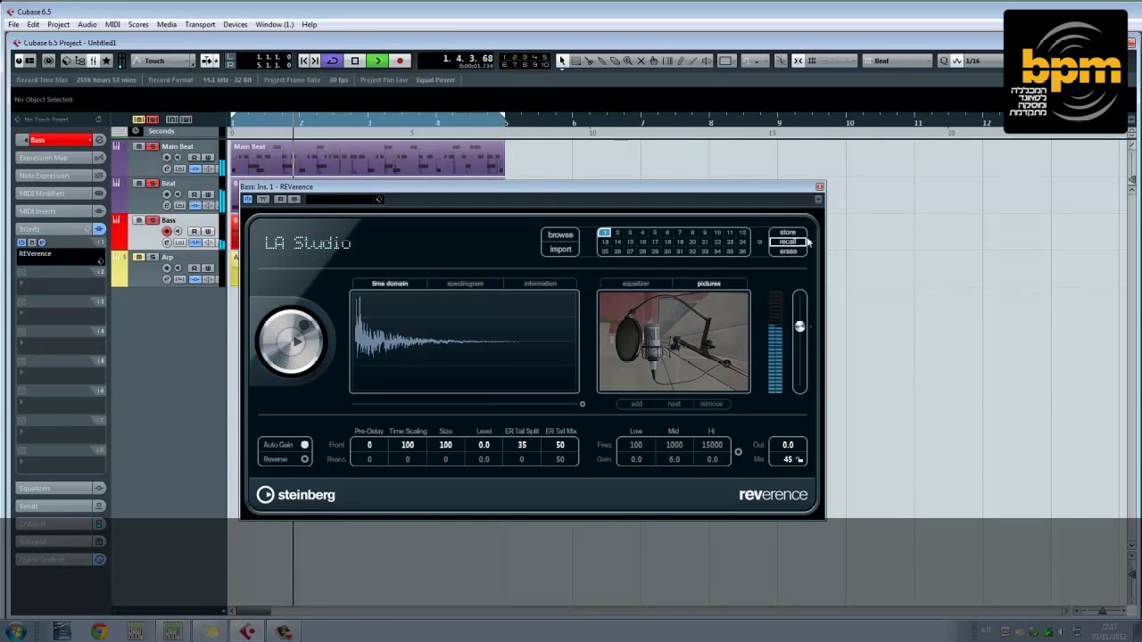
{"action": "left_click", "coordinate": [818, 186]}
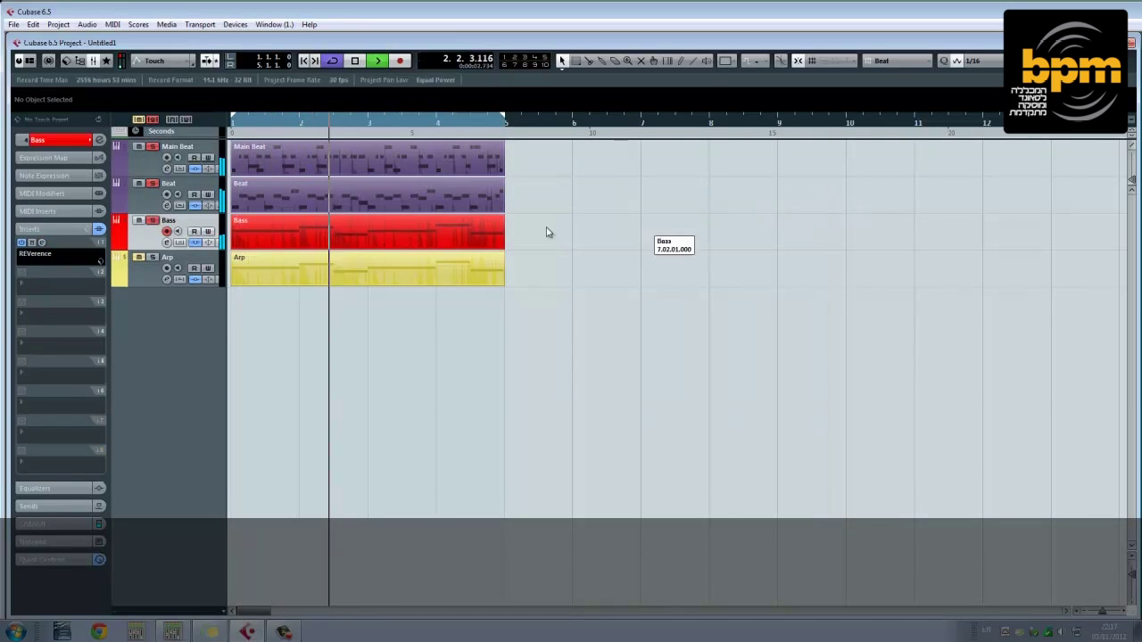
- Solo Arp with the other tracks, show its MIDI inserts, and stop playback with the Arp track selected
{"action": "left_click", "coordinate": [153, 264]}
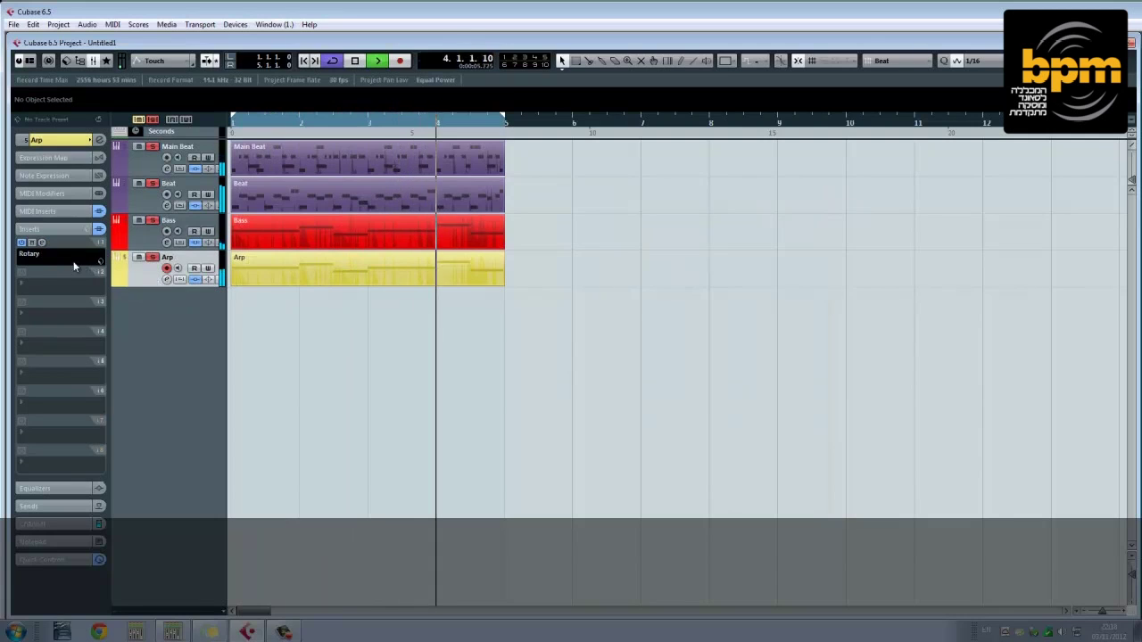
{"action": "left_click", "coordinate": [45, 211]}
{"action": "key", "text": "space"}
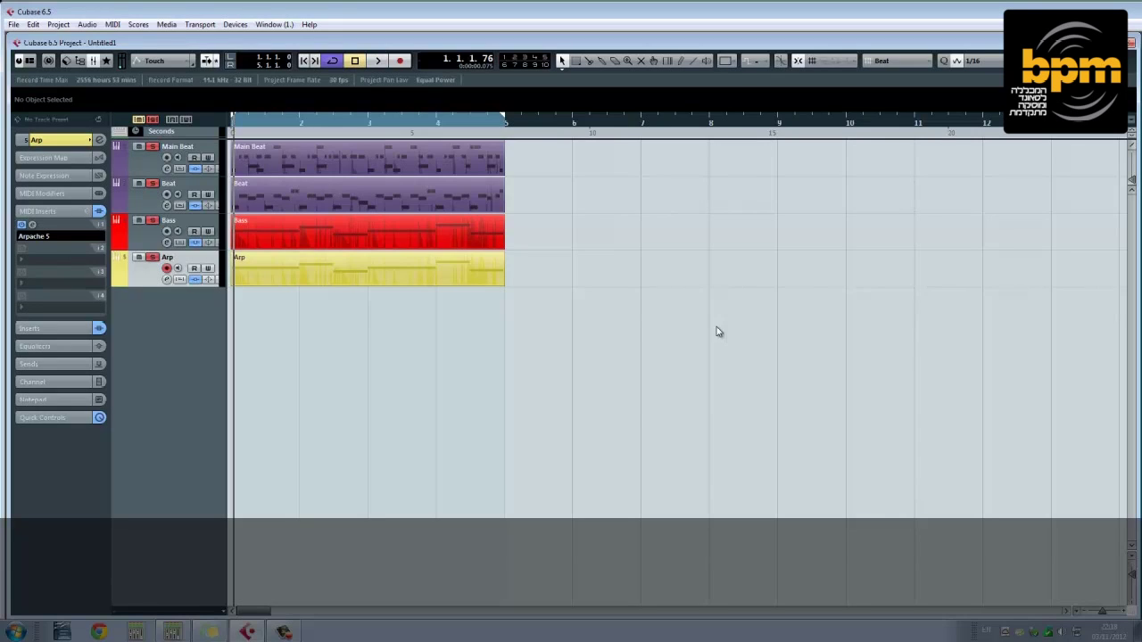
{"action": "left_click", "coordinate": [141, 244]}
{"action": "left_click", "coordinate": [139, 281]}
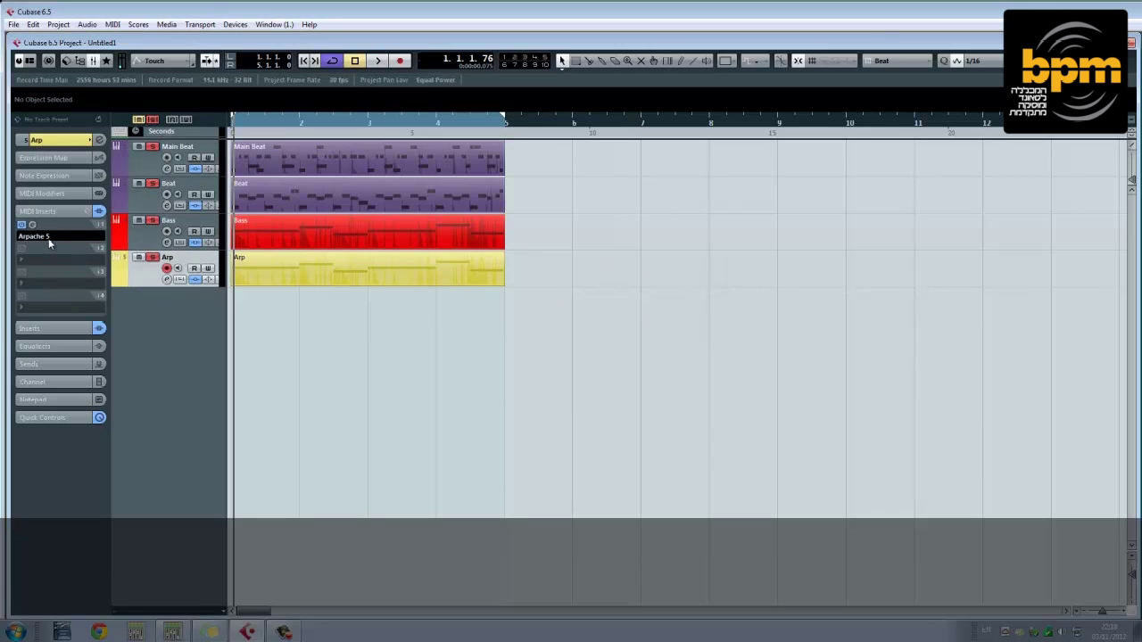